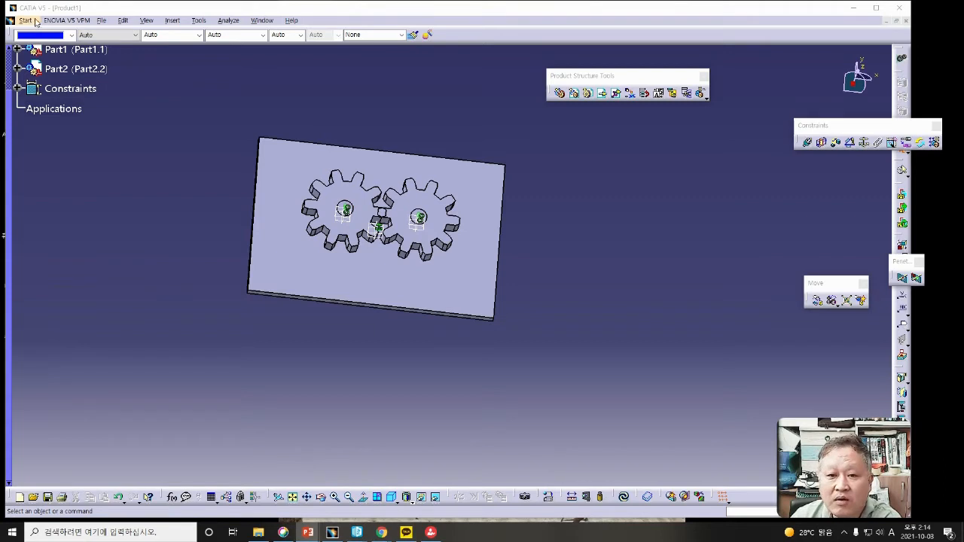
- Switch the gear assembly to the DMU Kinematics workbench
click(25, 20)
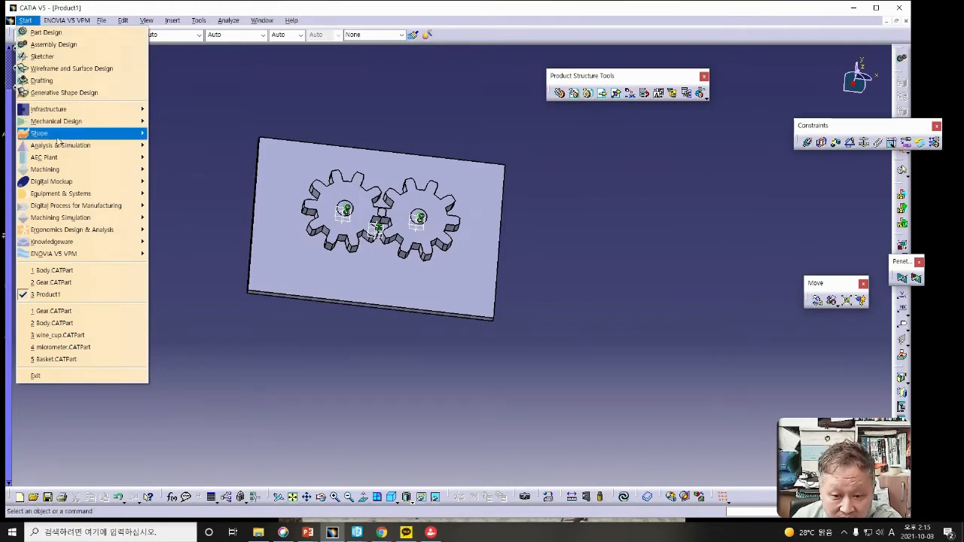
mouse_move(61, 186)
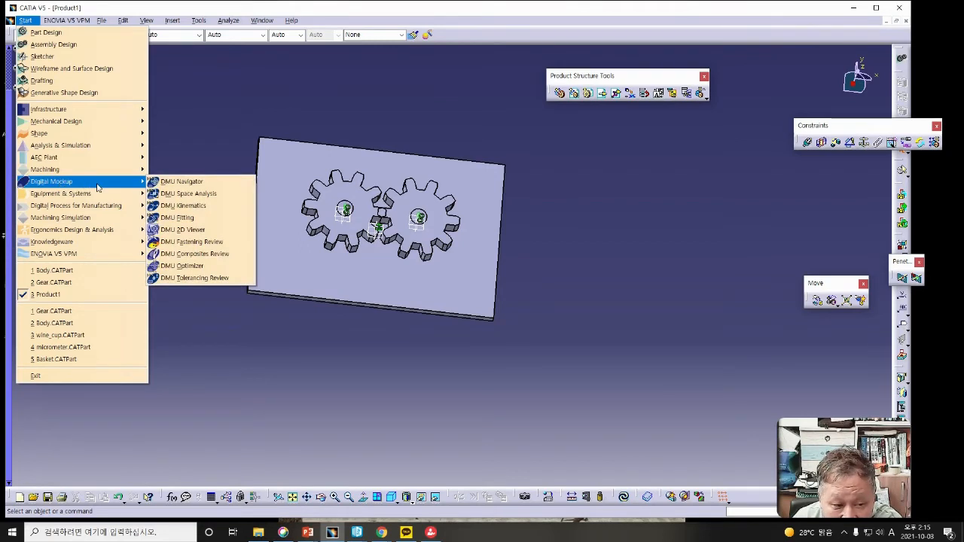
click(218, 211)
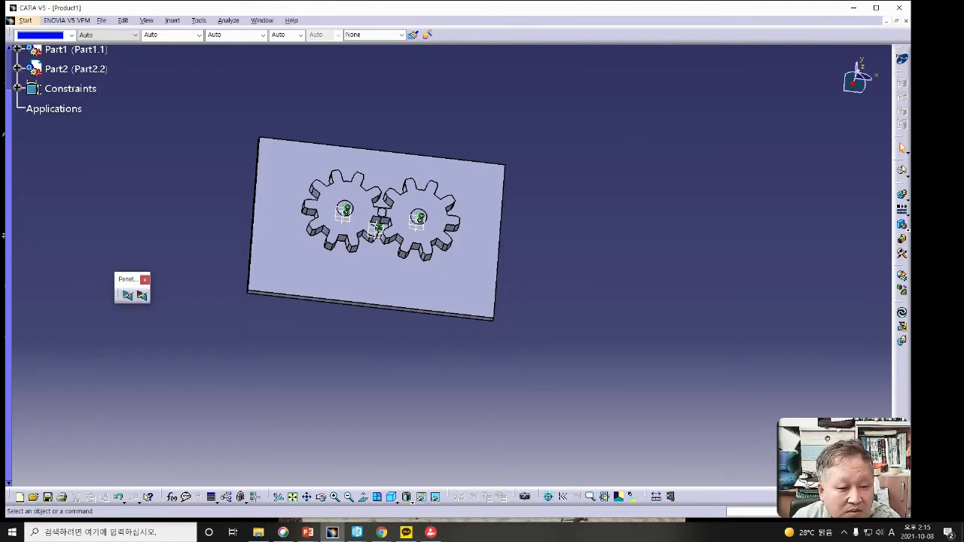
key(alt+Tab)
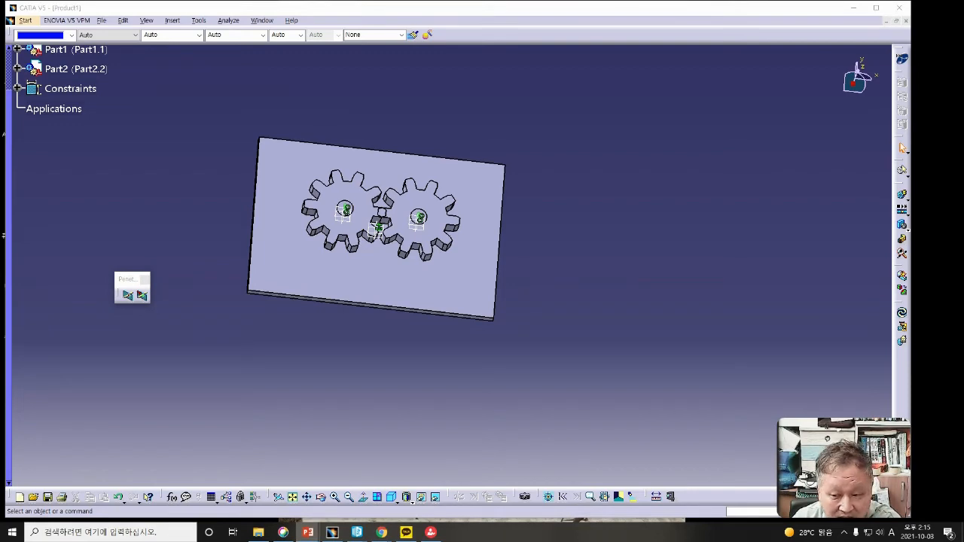
middle_drag(342, 287, 346, 254)
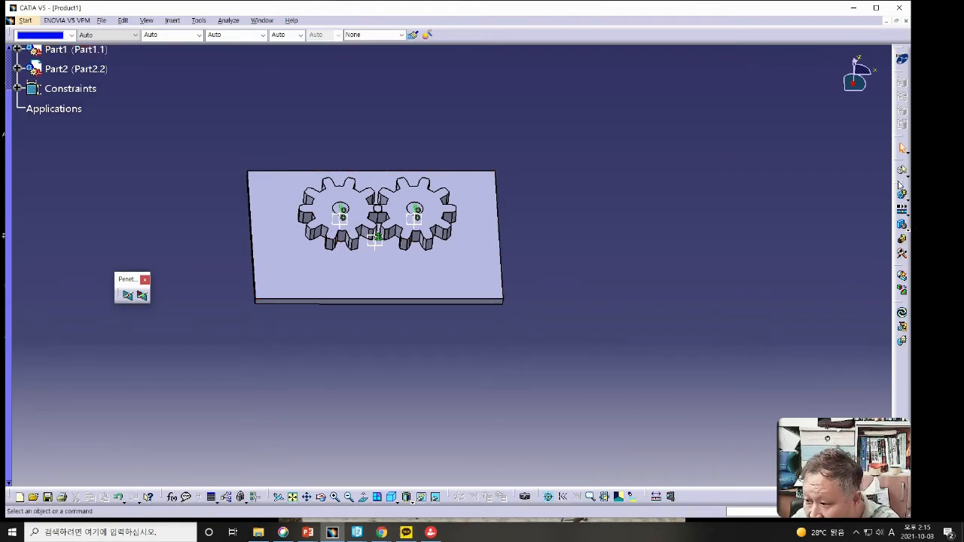
- Undock the DMU Generic Animation toolbar and place it floating beside the model
drag(820, 149, 787, 142)
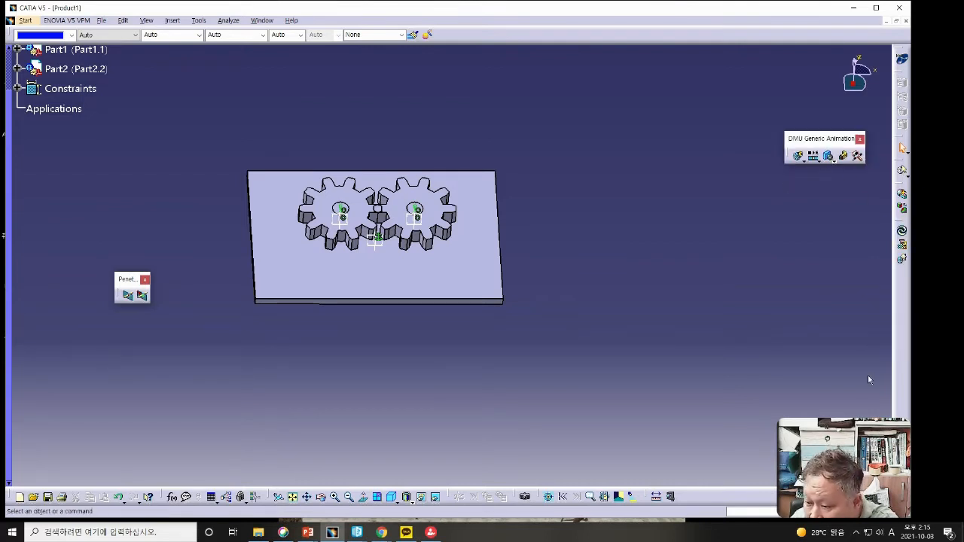
drag(795, 455, 836, 436)
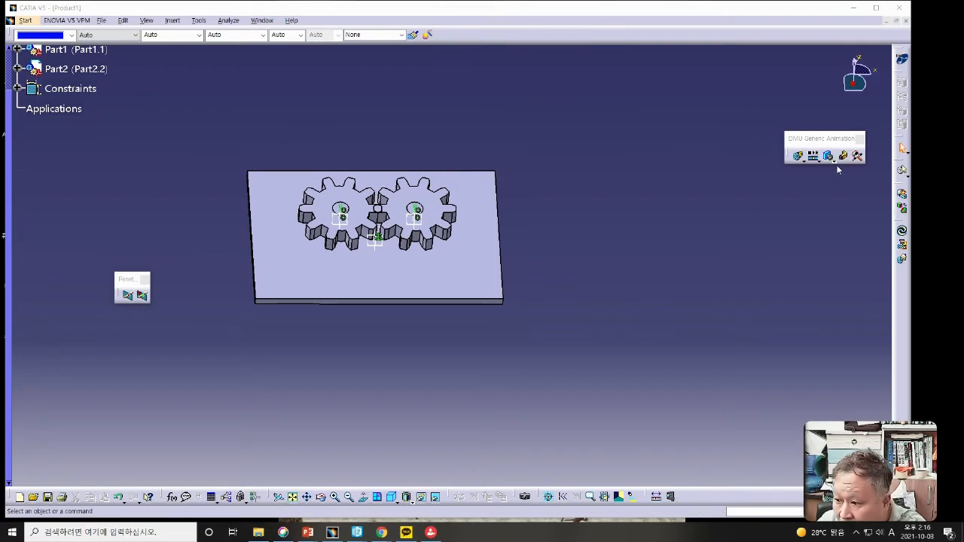
click(804, 160)
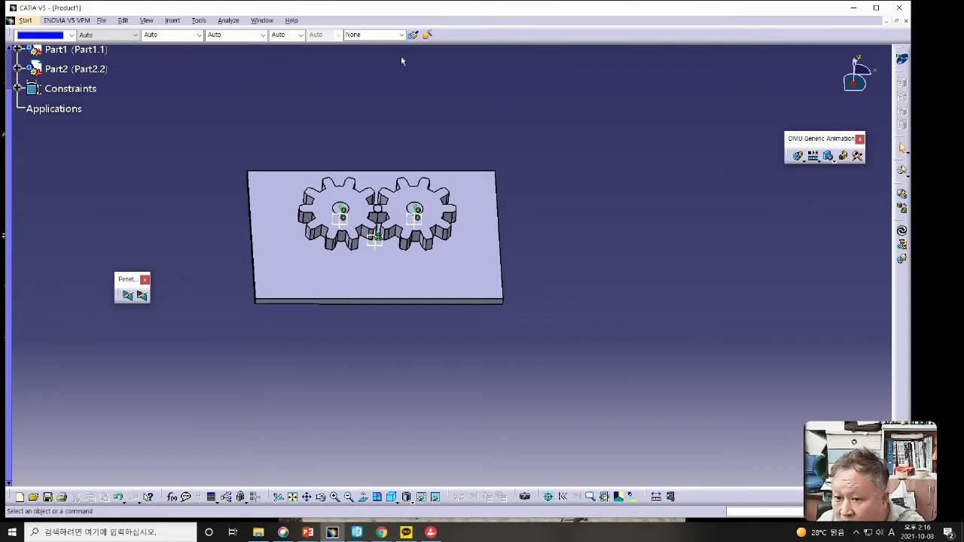
- Toggle the DMU Kinematics toolbar off and back on to have it displayed
click(200, 21)
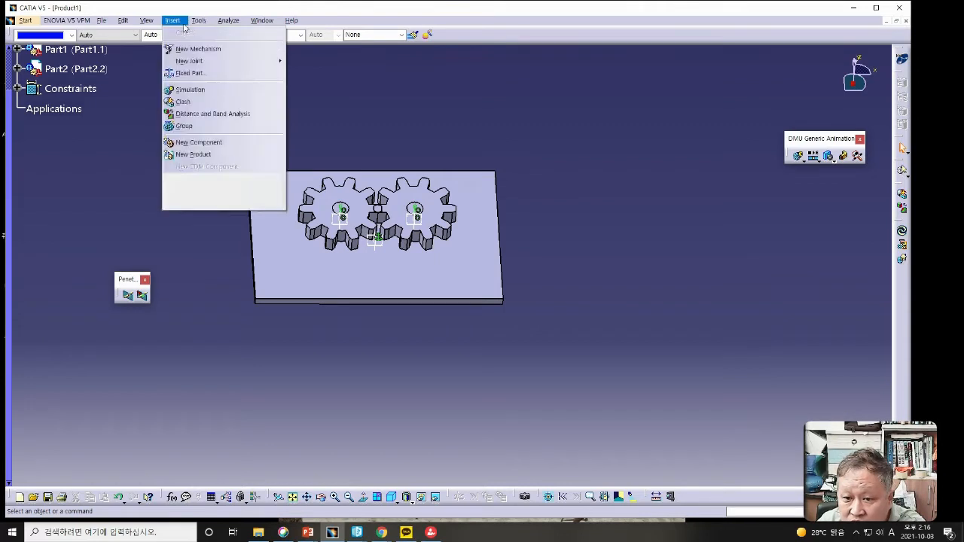
mouse_move(162, 32)
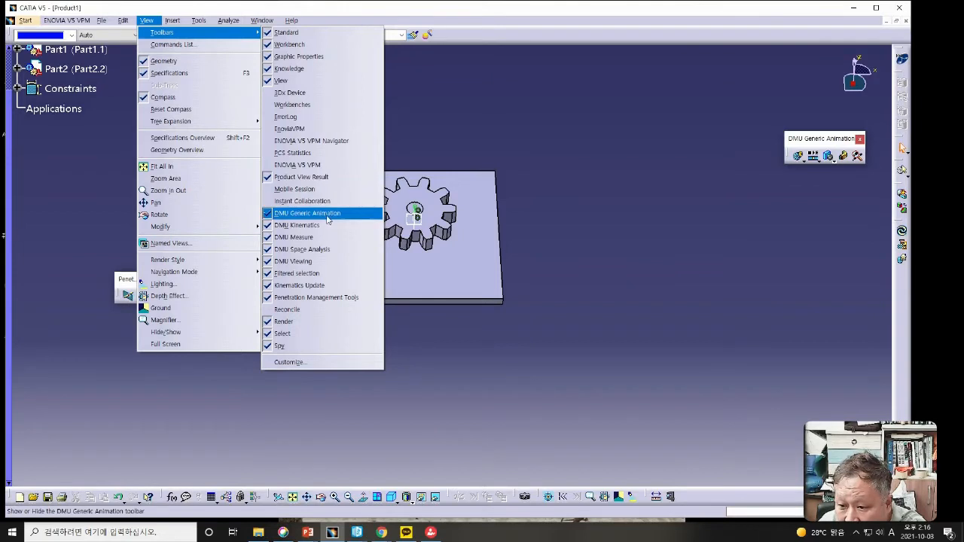
click(309, 231)
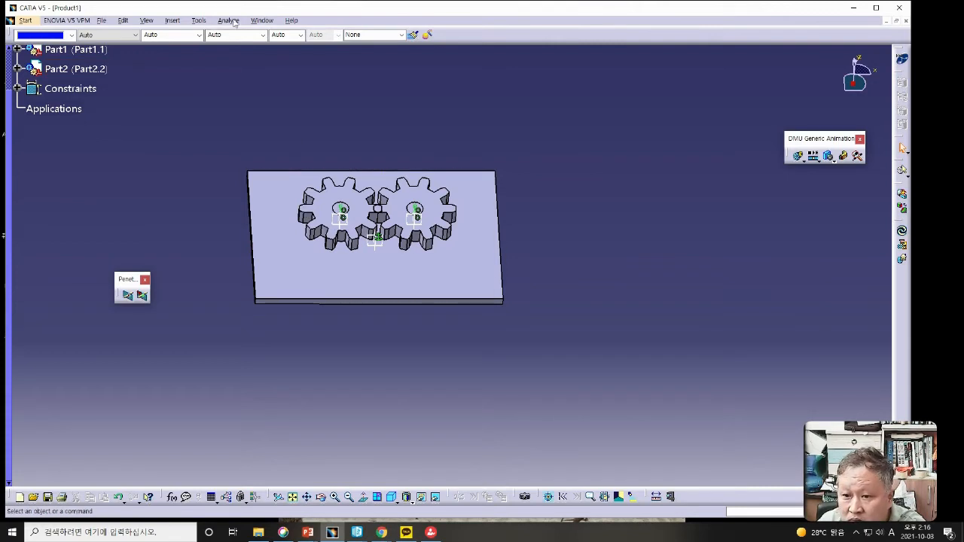
click(150, 22)
mouse_move(162, 32)
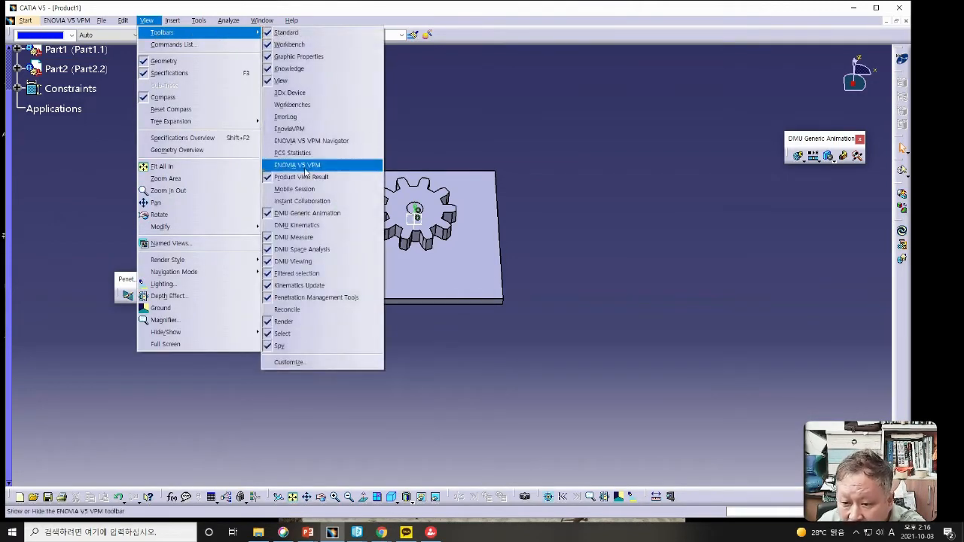
click(308, 228)
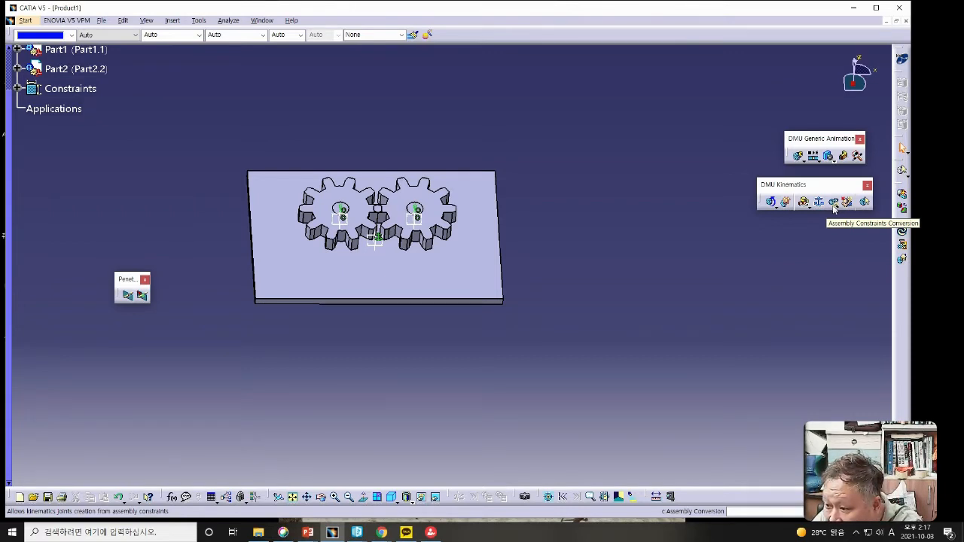
- Convert the assembly constraints into joints of a new mechanism with the default name, using Auto Create
click(833, 202)
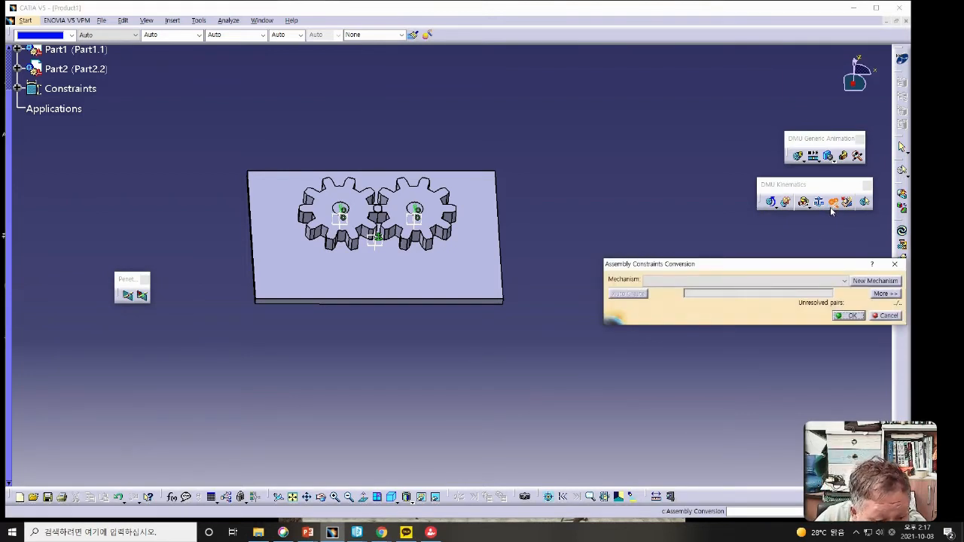
drag(767, 263, 680, 320)
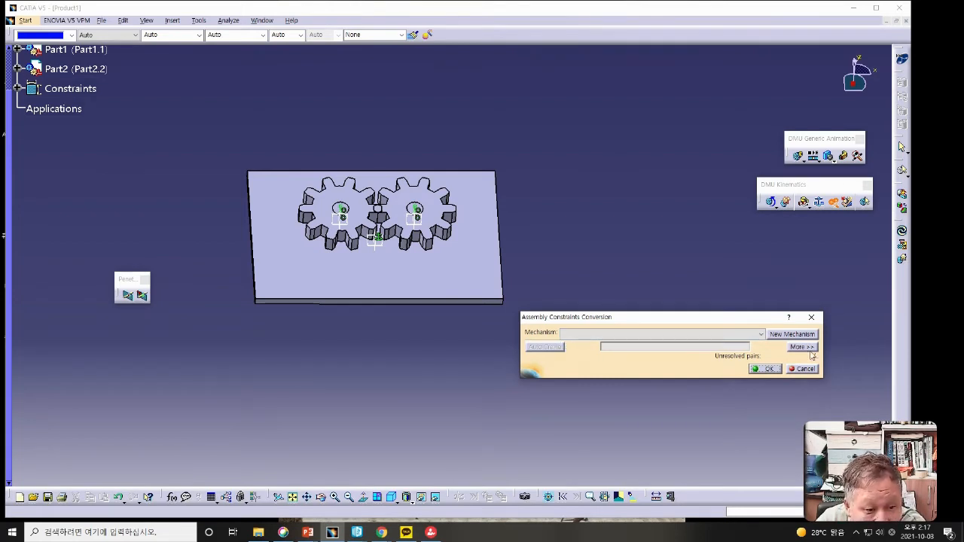
click(809, 339)
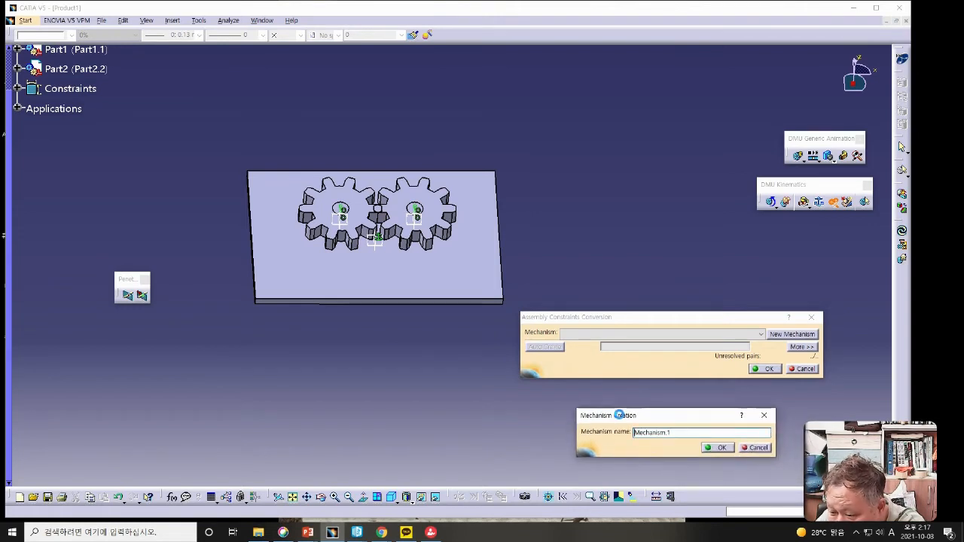
click(725, 451)
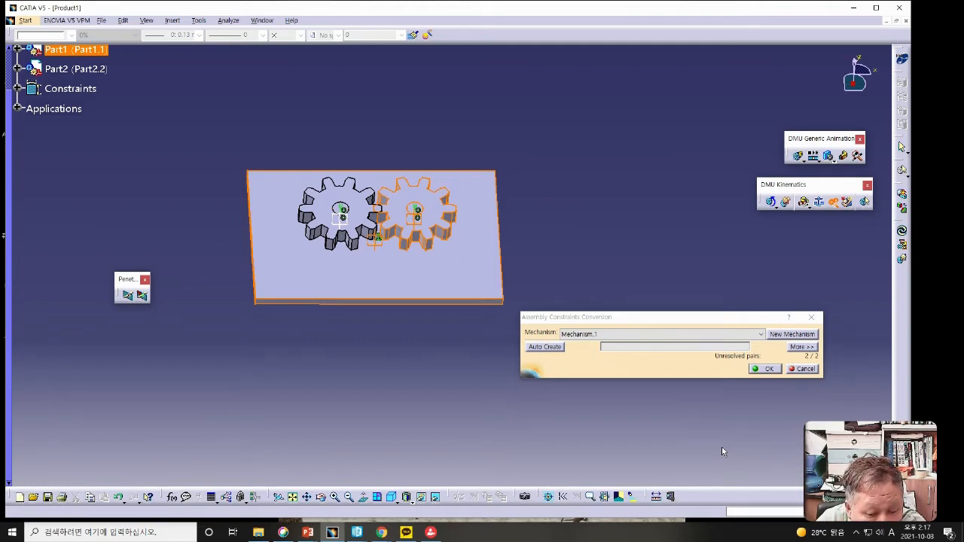
click(545, 347)
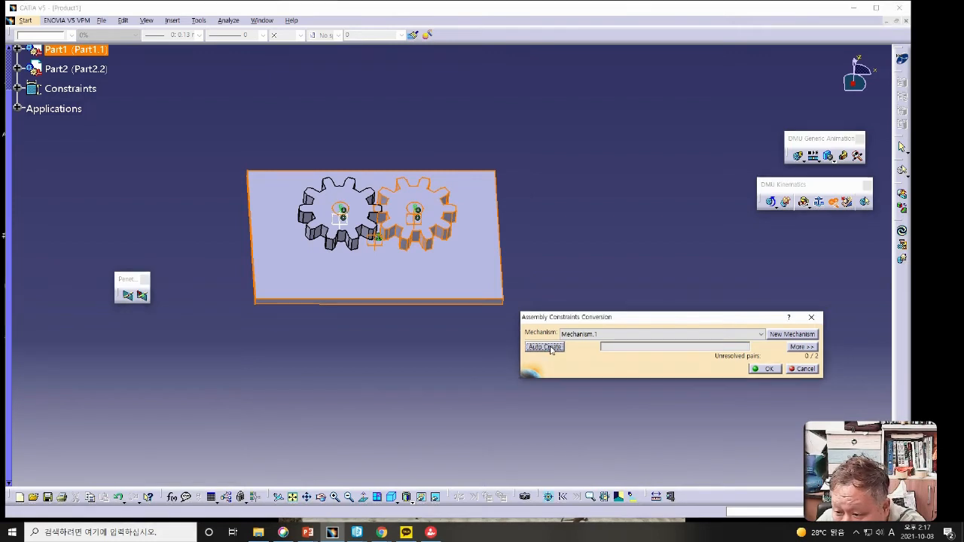
click(767, 369)
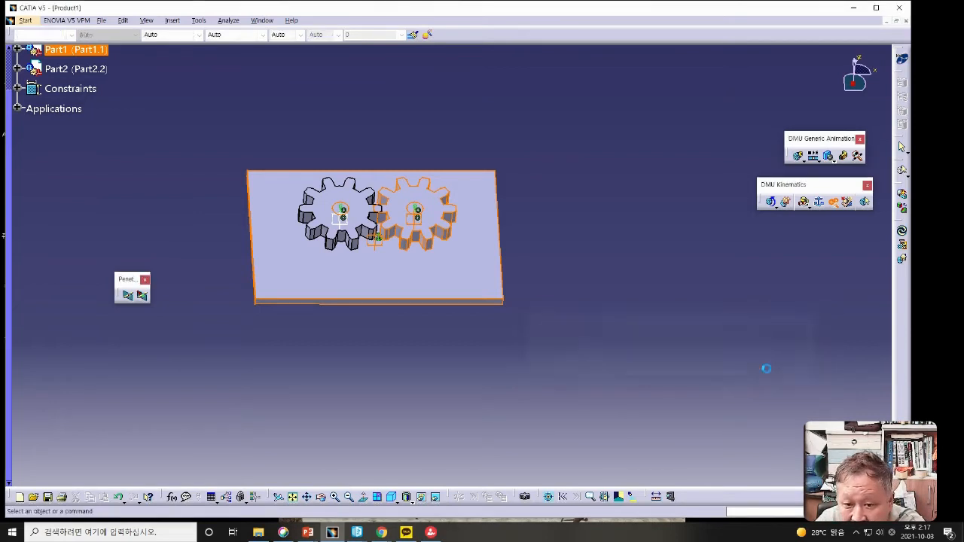
- Expand Applications and Mechanisms in the specification tree to check the new mechanism's degrees of freedom
click(18, 109)
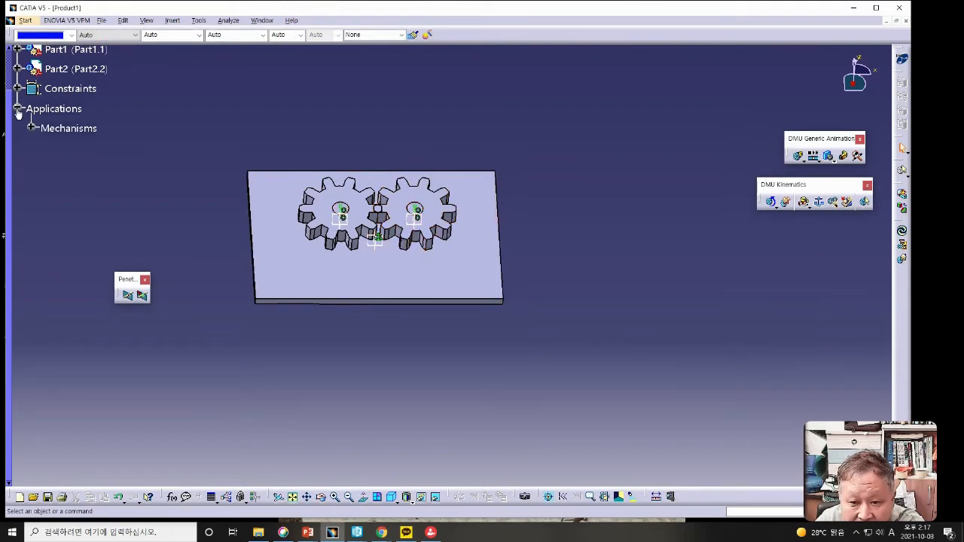
click(32, 128)
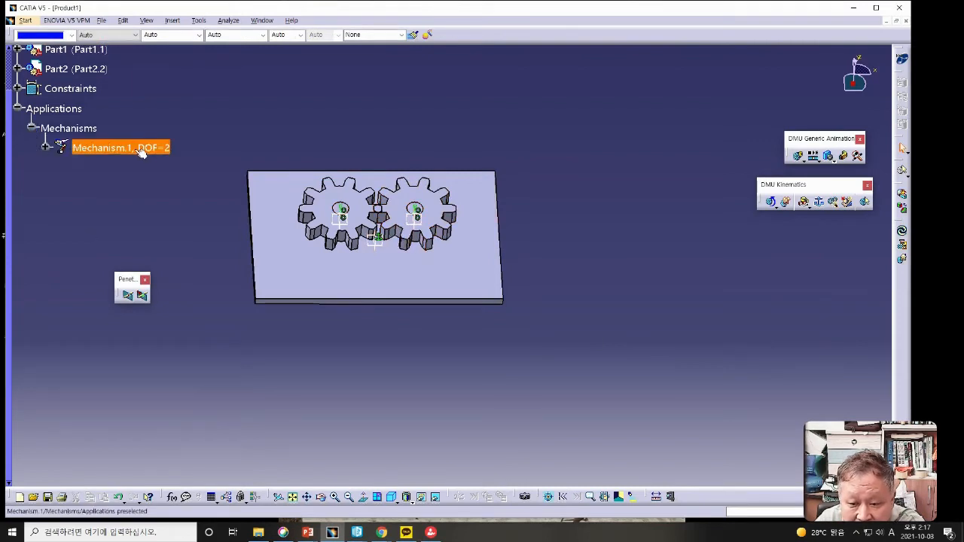
key(alt+Tab)
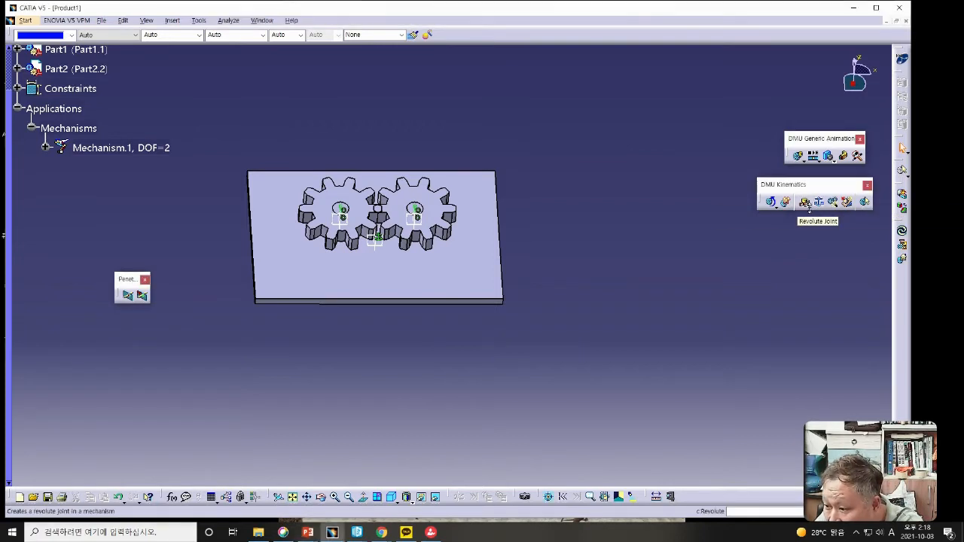
- Start a Gear joint in Mechanism.1 and open the creation of its first revolute joint
click(809, 208)
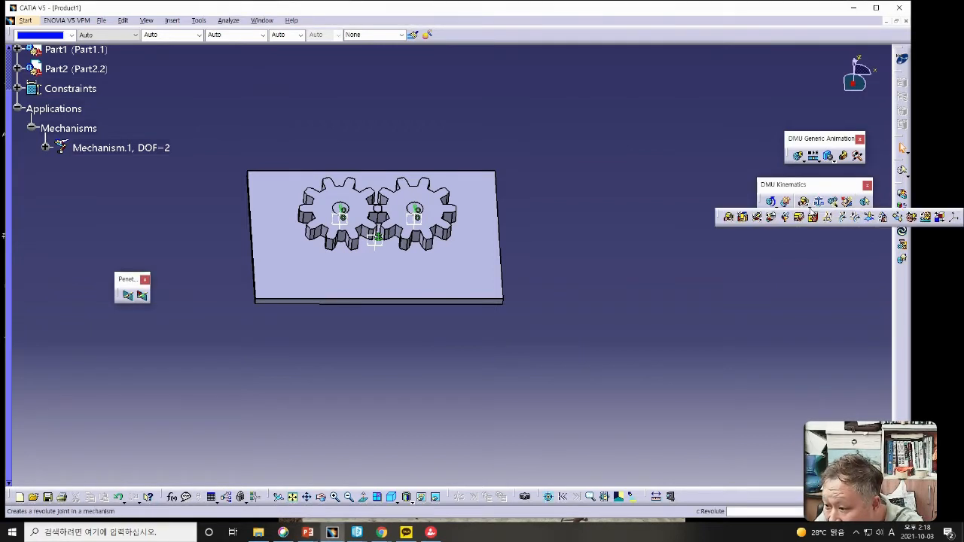
click(912, 218)
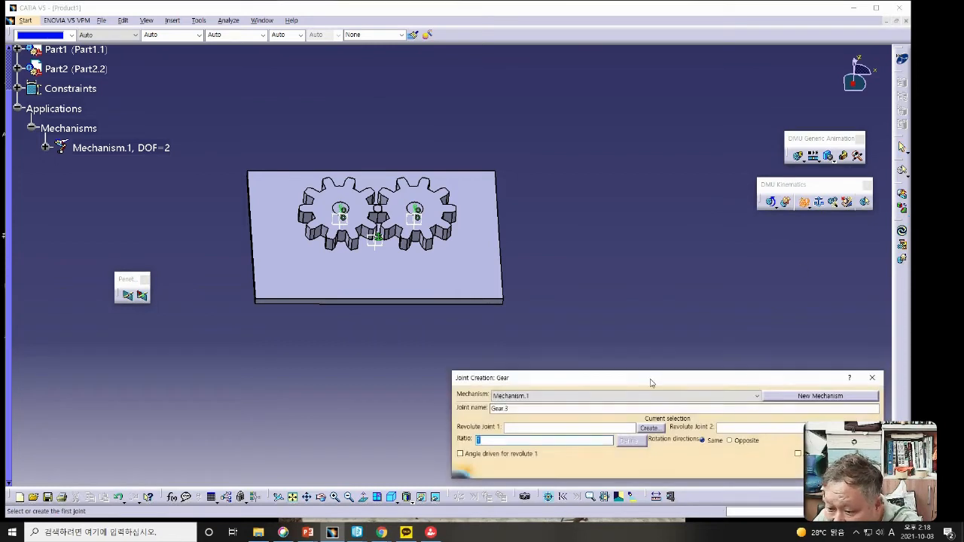
drag(651, 382, 589, 332)
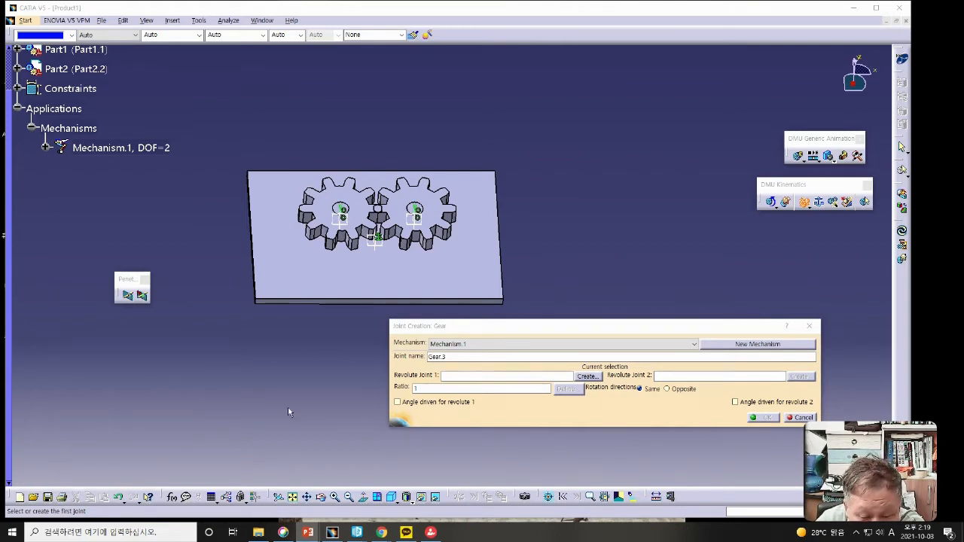
click(589, 378)
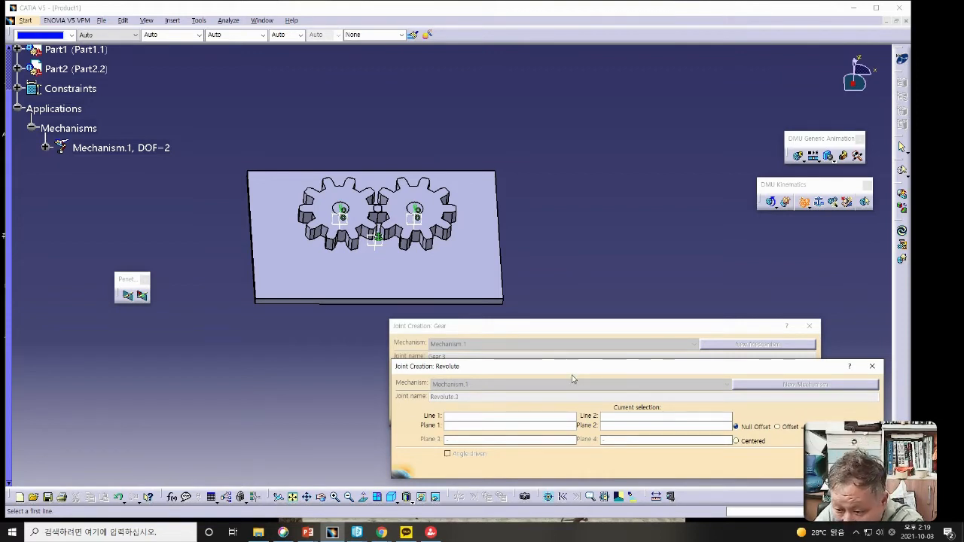
drag(573, 373, 510, 309)
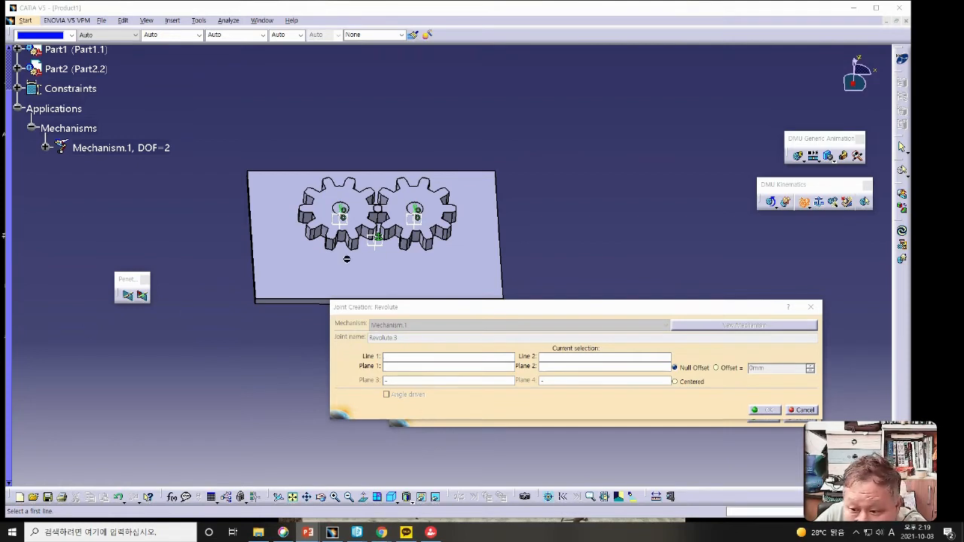
- Set Line 1 of the revolute joint to the axis of Part1's shaft under the right-hand gear
middle_drag(453, 253, 446, 219)
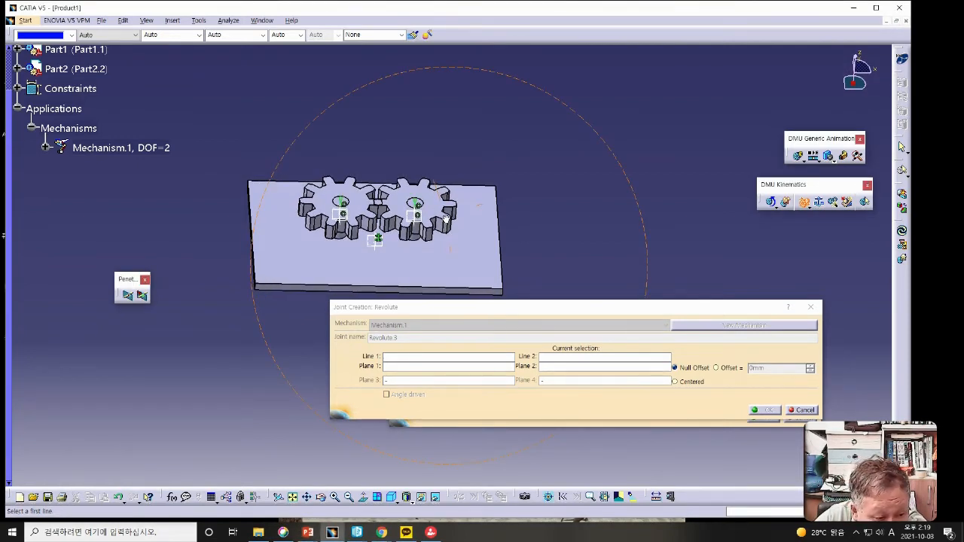
click(421, 361)
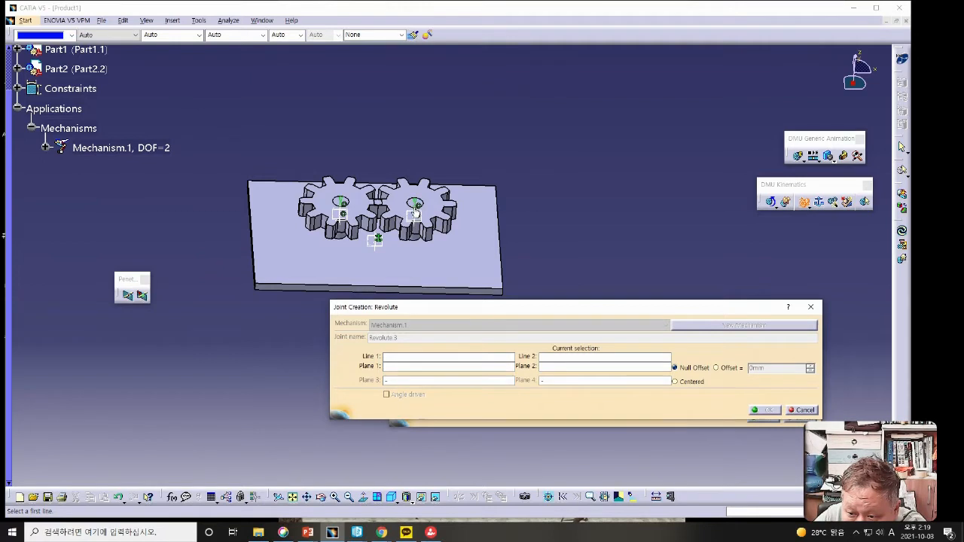
middle_drag(415, 220, 425, 223)
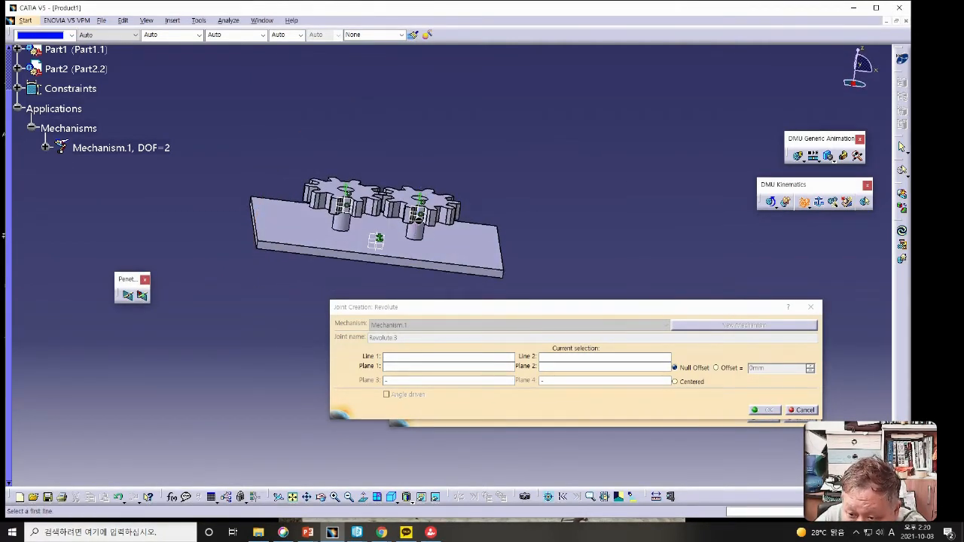
click(427, 230)
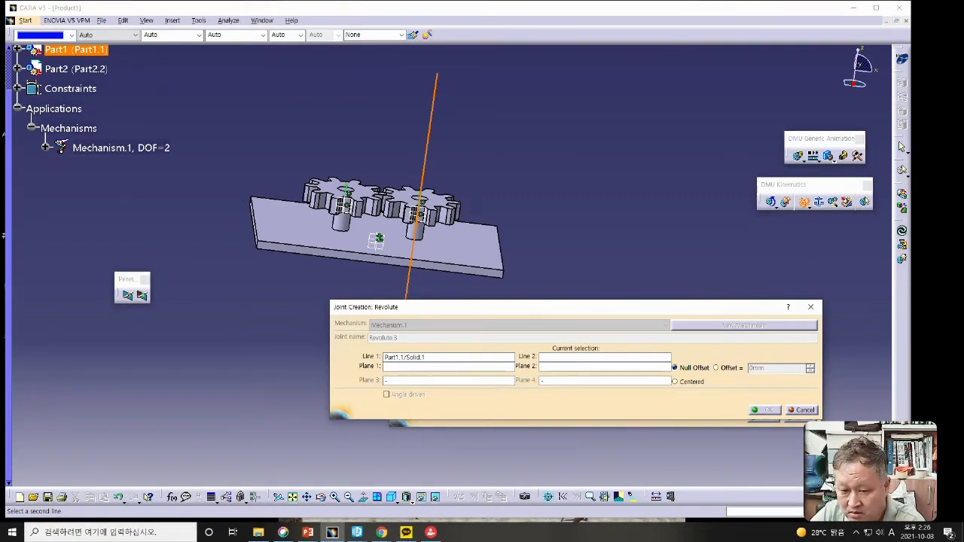
- Hide Part1's base plate and shafts to expose the gear bores for the second line of the revolute joint
drag(11, 278, 11, 220)
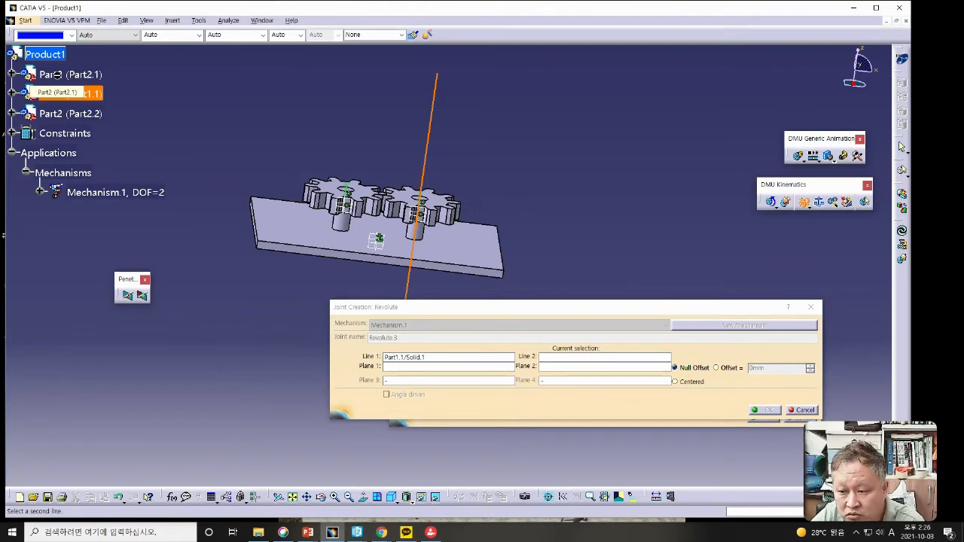
click(556, 357)
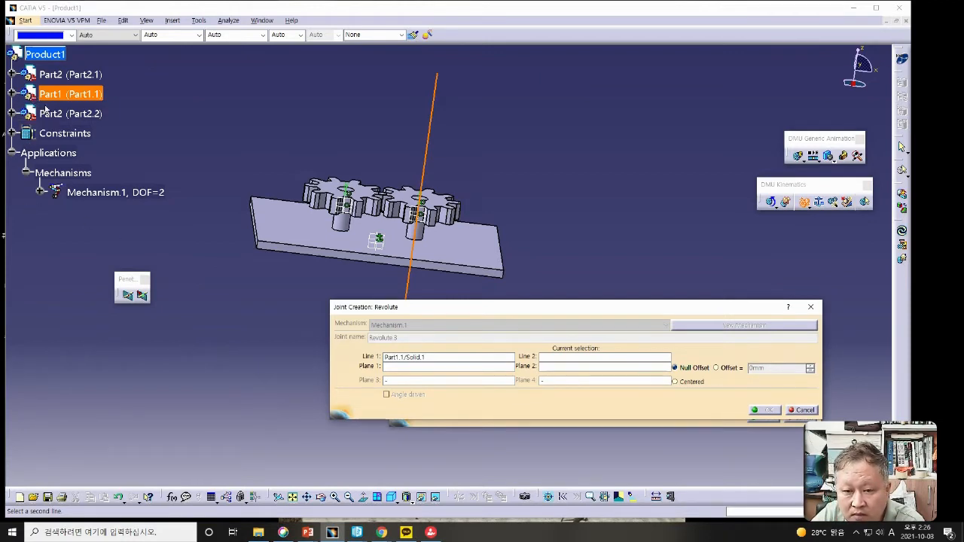
click(54, 114)
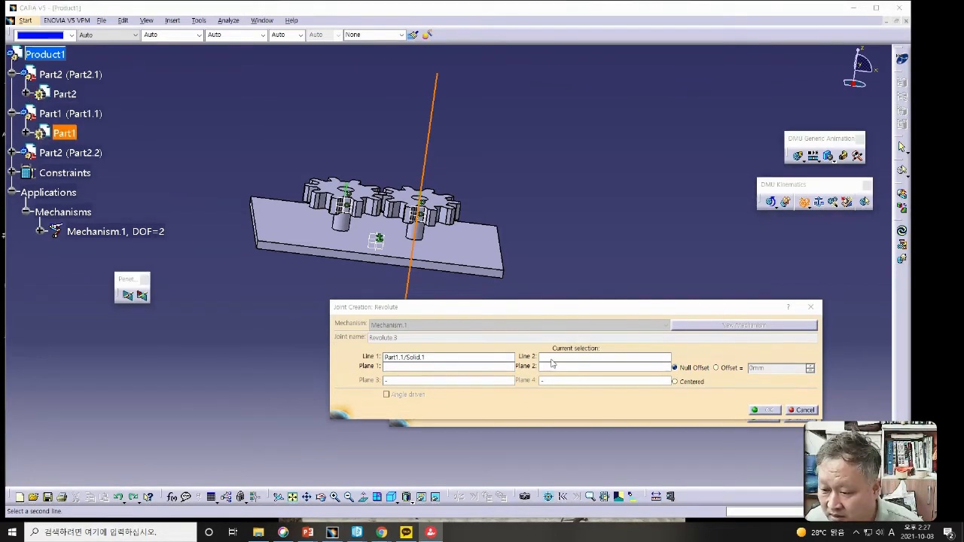
click(550, 360)
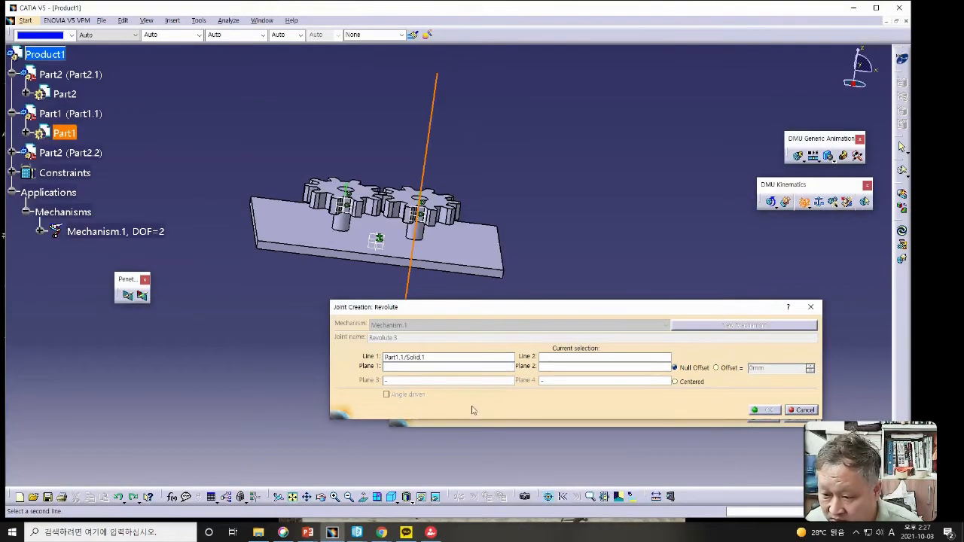
click(423, 498)
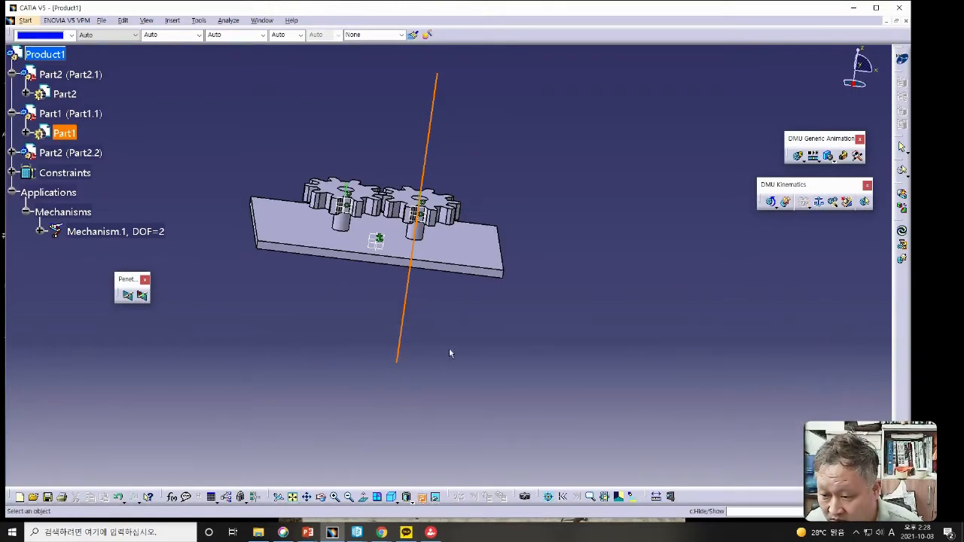
click(455, 263)
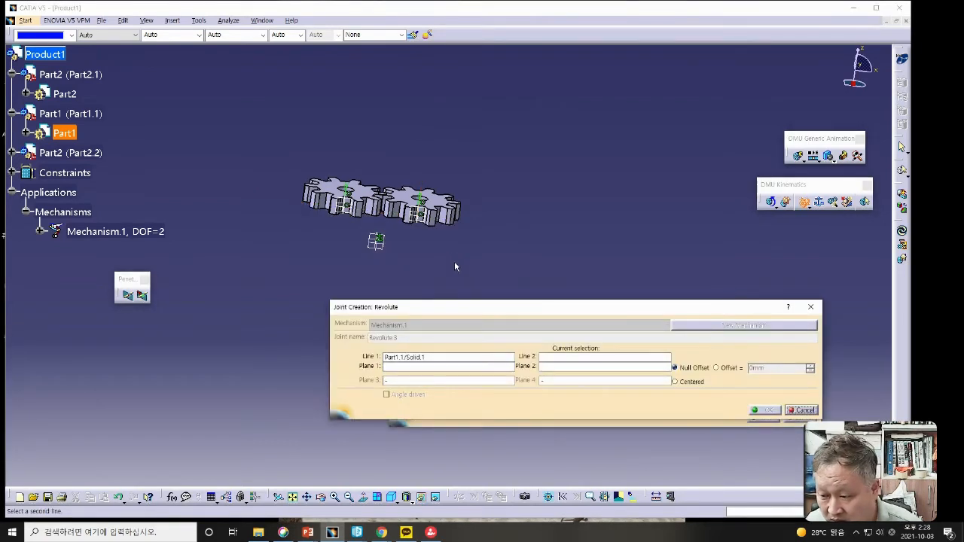
- Set Line 2 of the revolute joint to the bore axis of the right-hand gear, Part2.1
middle_drag(568, 238, 506, 193)
click(550, 362)
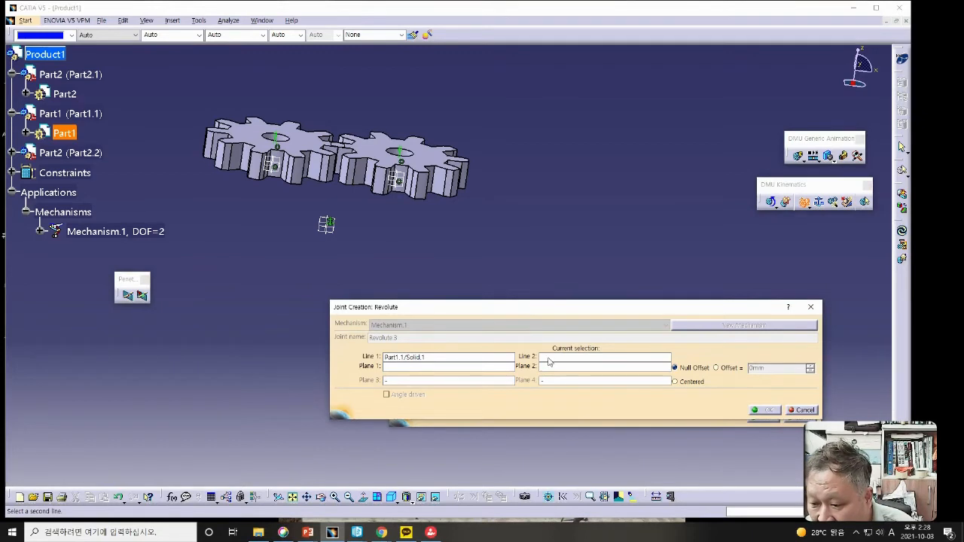
click(407, 155)
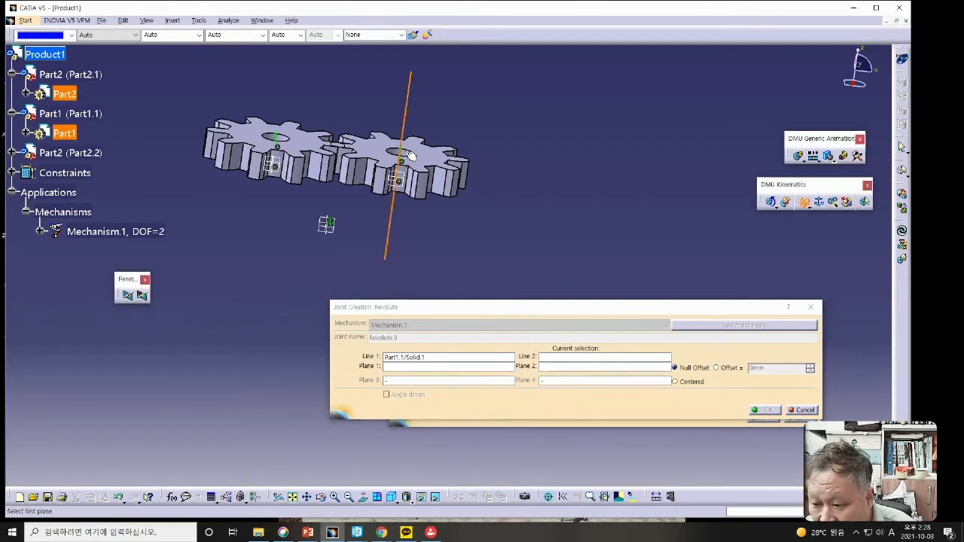
- Try to bring the base plate back for the plane selection by toggling the visibility of Part2 (Part2.2) off and on
click(431, 368)
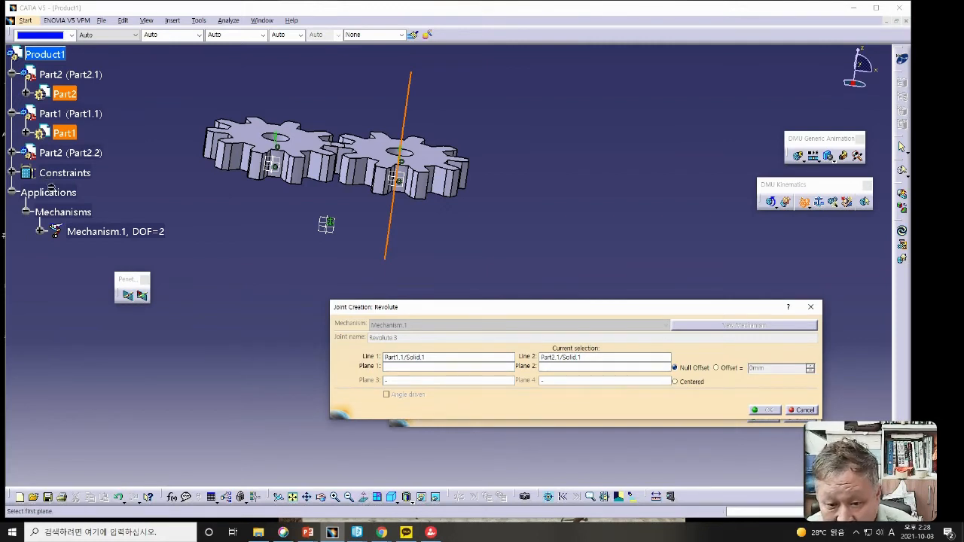
click(422, 498)
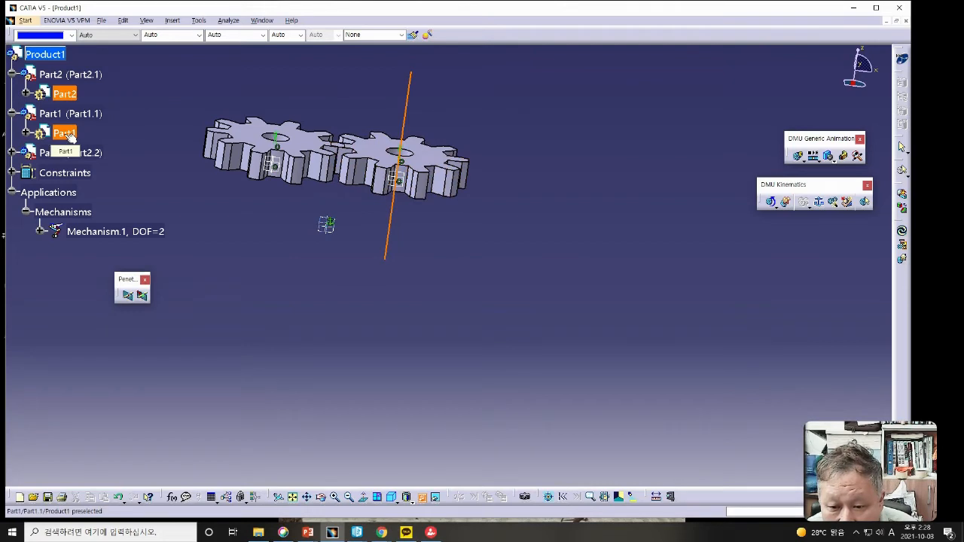
click(199, 20)
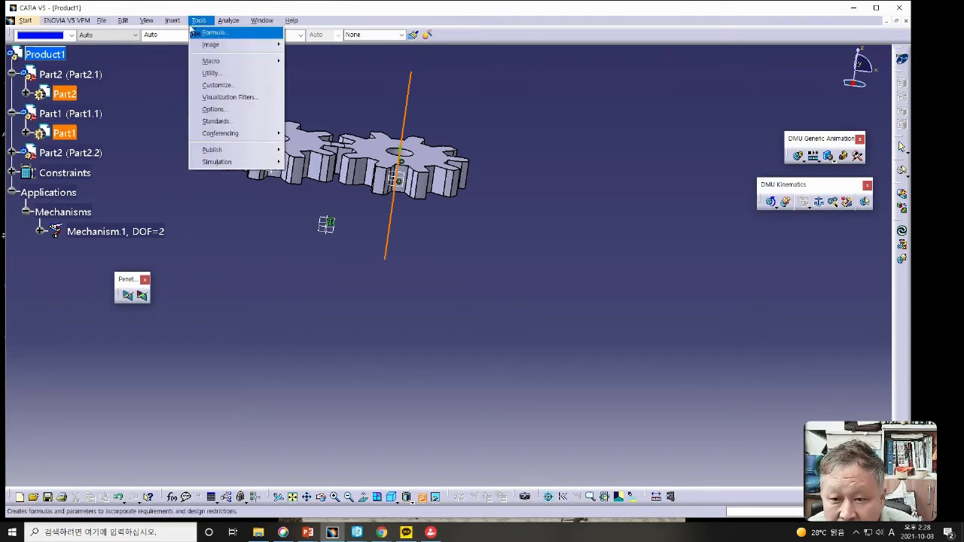
mouse_move(147, 21)
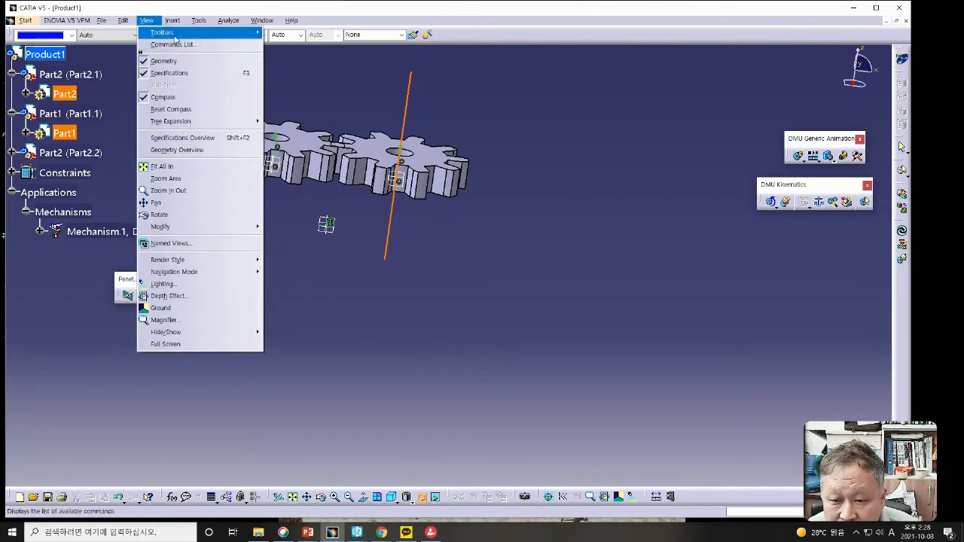
mouse_move(177, 23)
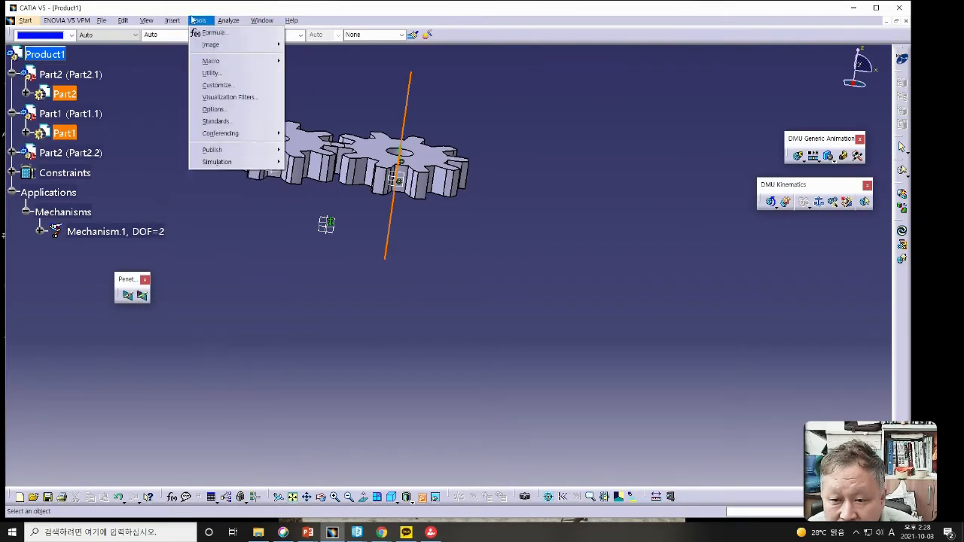
click(107, 11)
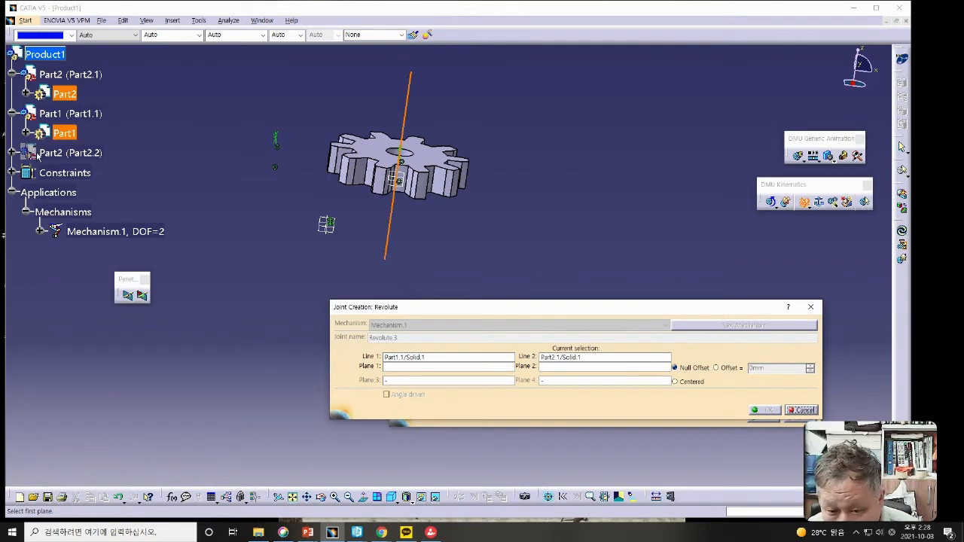
click(422, 499)
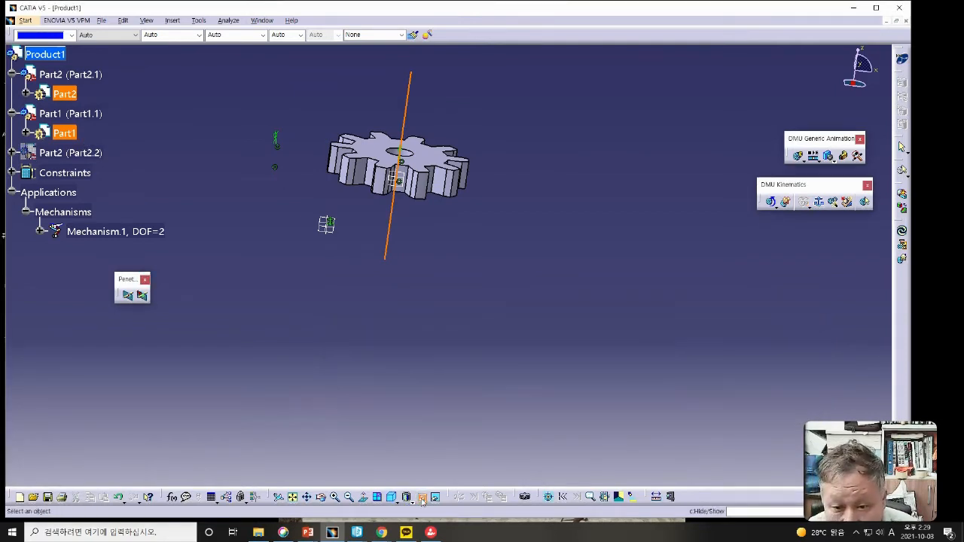
click(21, 154)
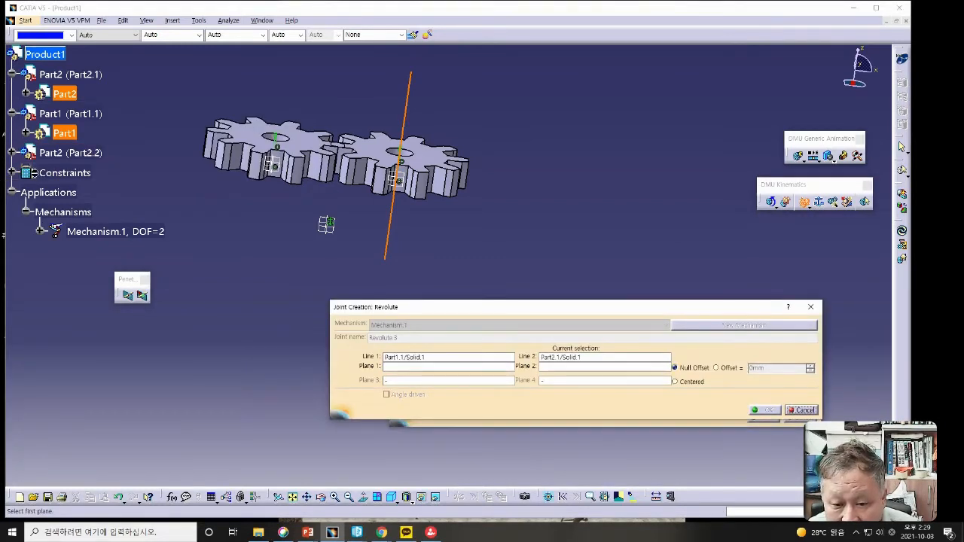
- Try to bring the base plate back by toggling the visibility of Part1 (Part1.1) off and on
click(422, 498)
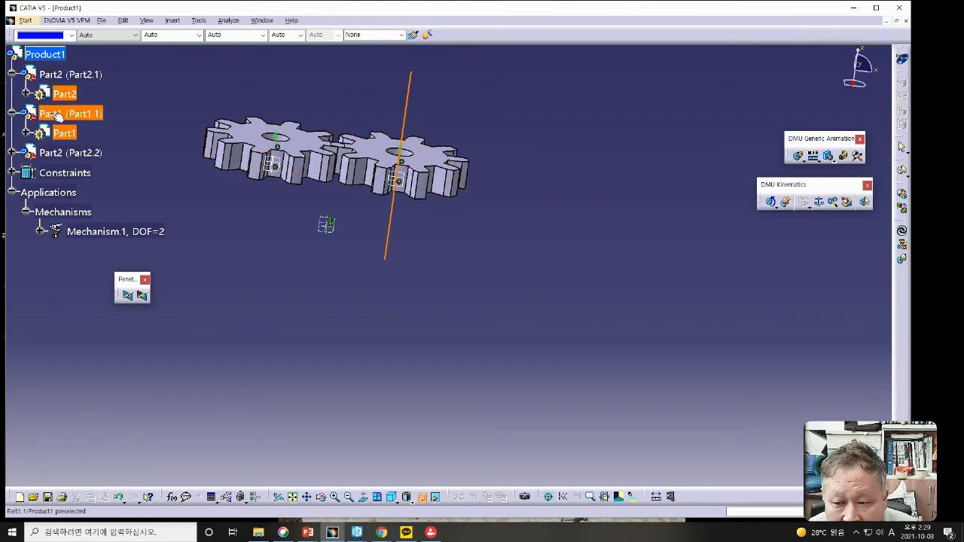
click(52, 114)
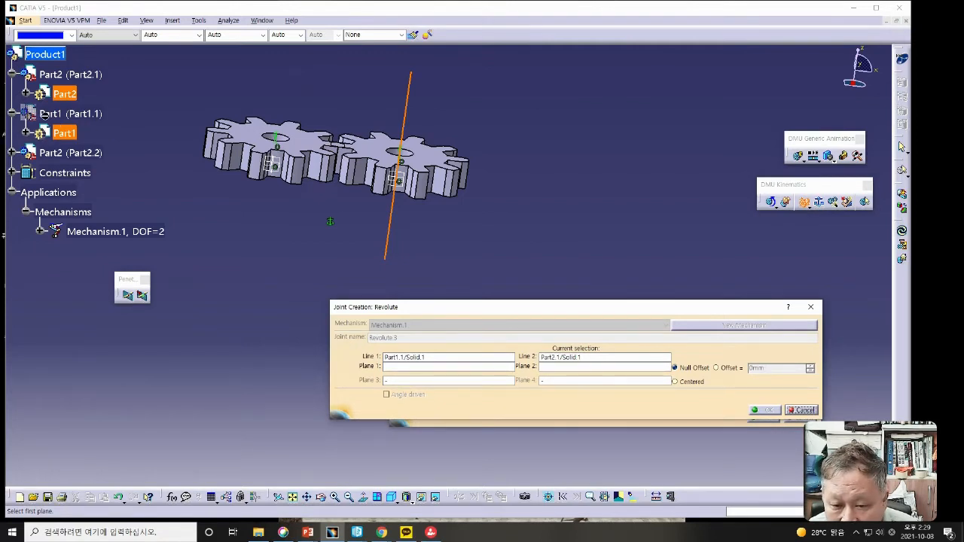
click(421, 497)
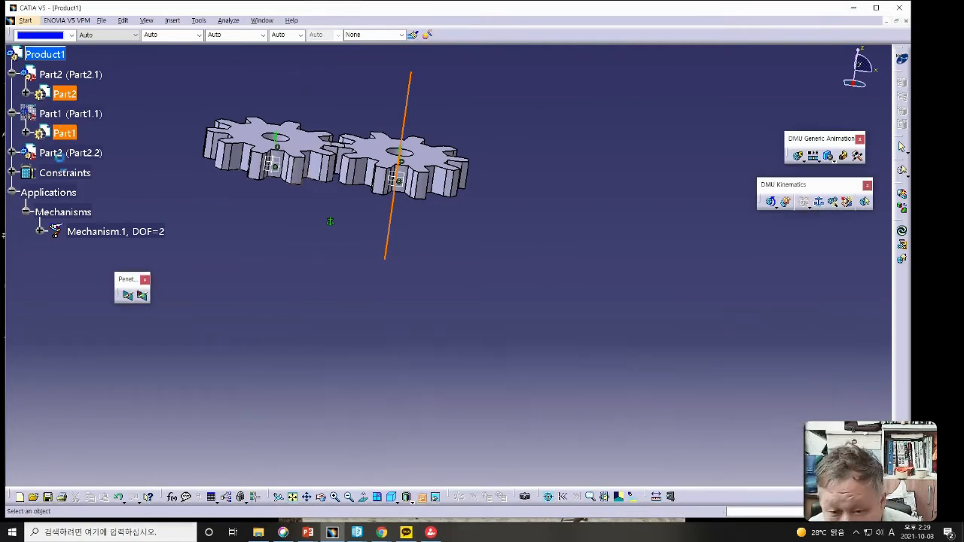
click(45, 113)
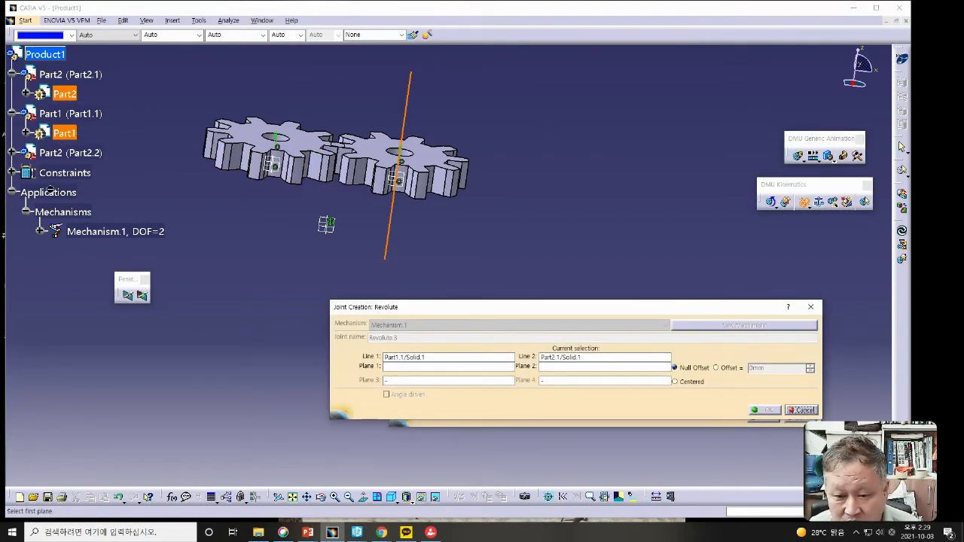
- Expand Part1's PartBody in the specification tree and show its Multipad.1 again
click(12, 153)
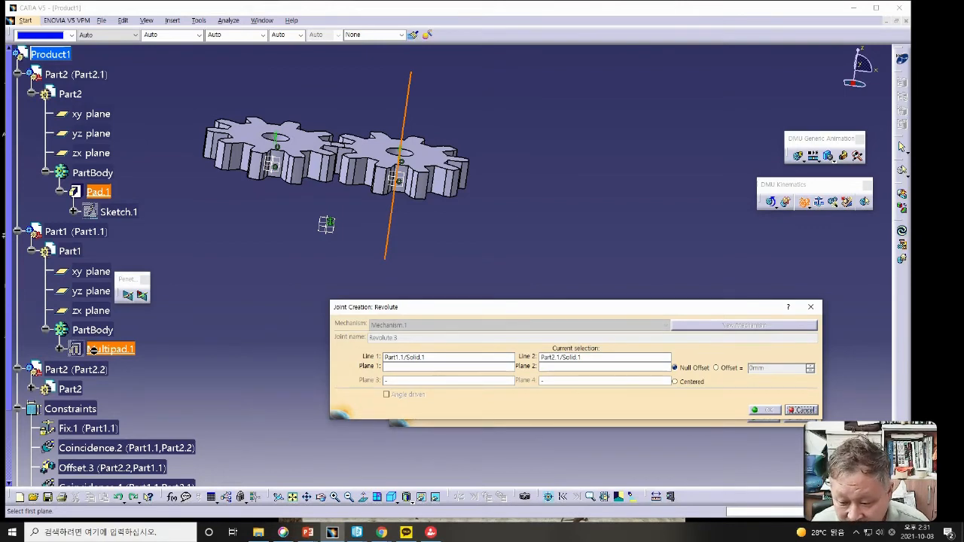
click(423, 496)
click(102, 349)
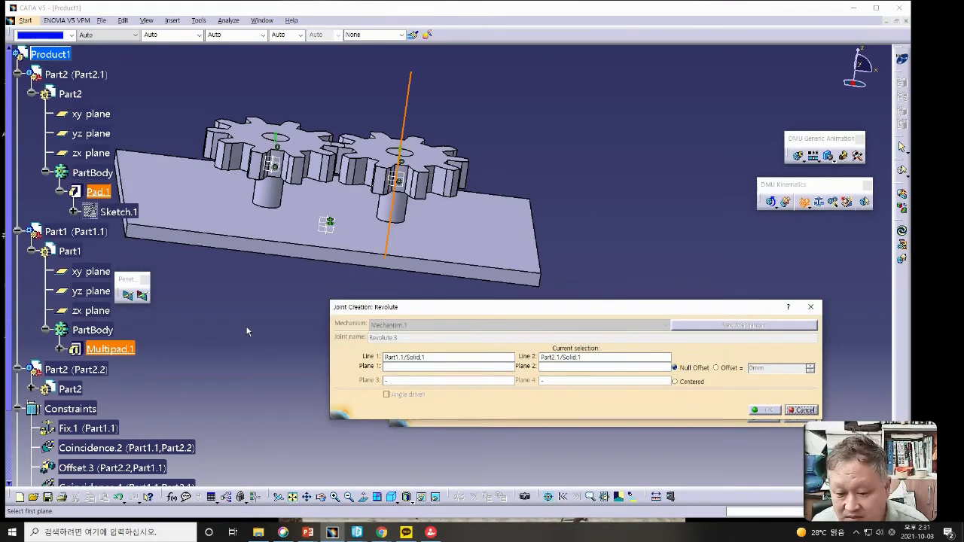
middle_drag(242, 331, 296, 319)
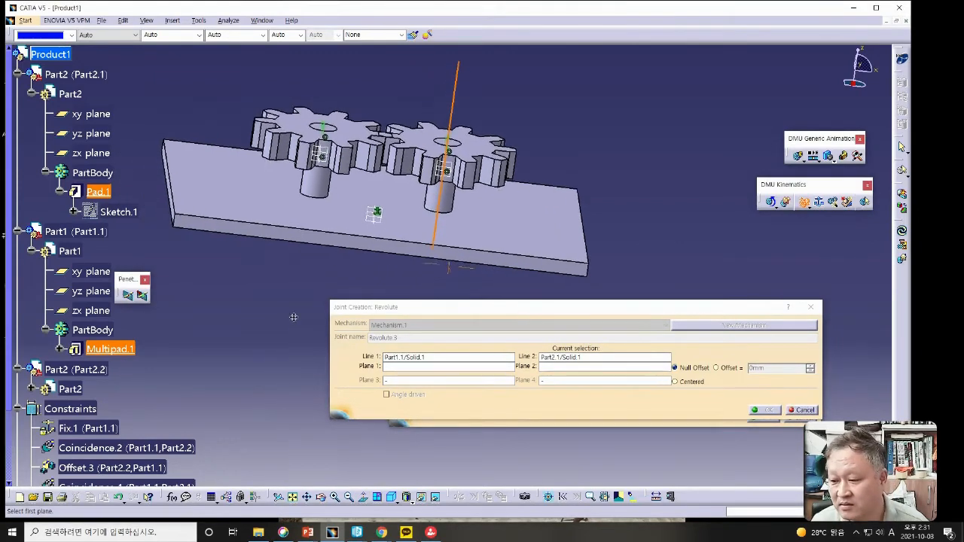
- Try to create the revolute joint with the right-hand gear's top face as Plane 1 and its shaft's top face as Plane 2
click(393, 368)
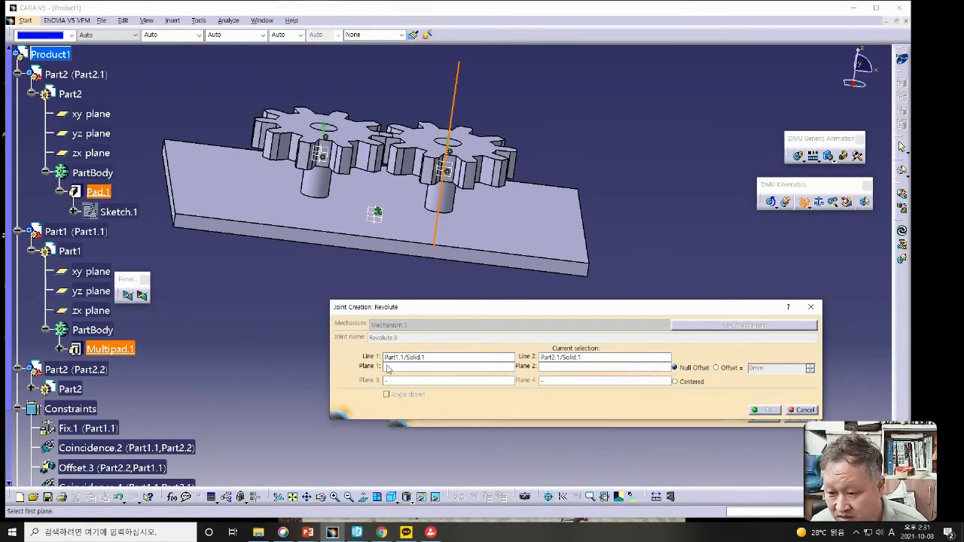
click(429, 142)
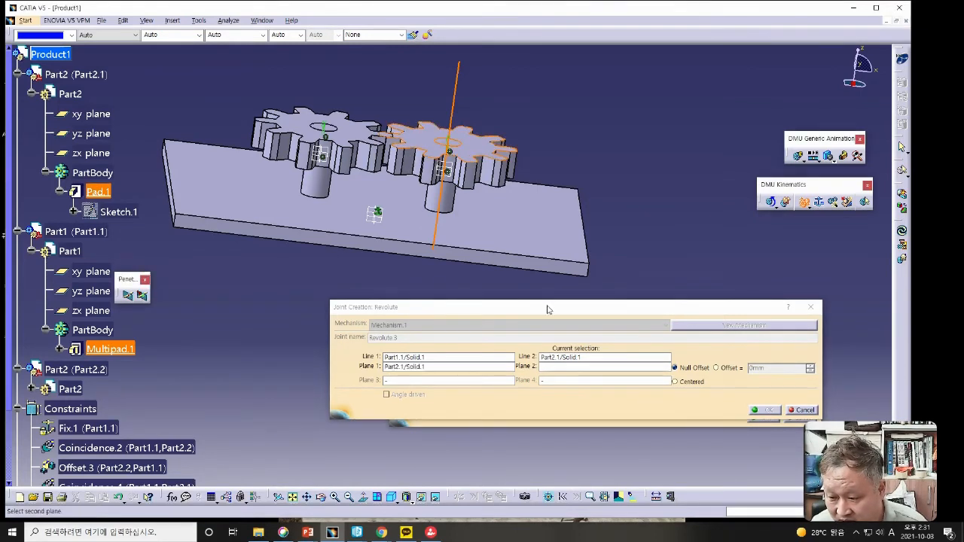
click(554, 369)
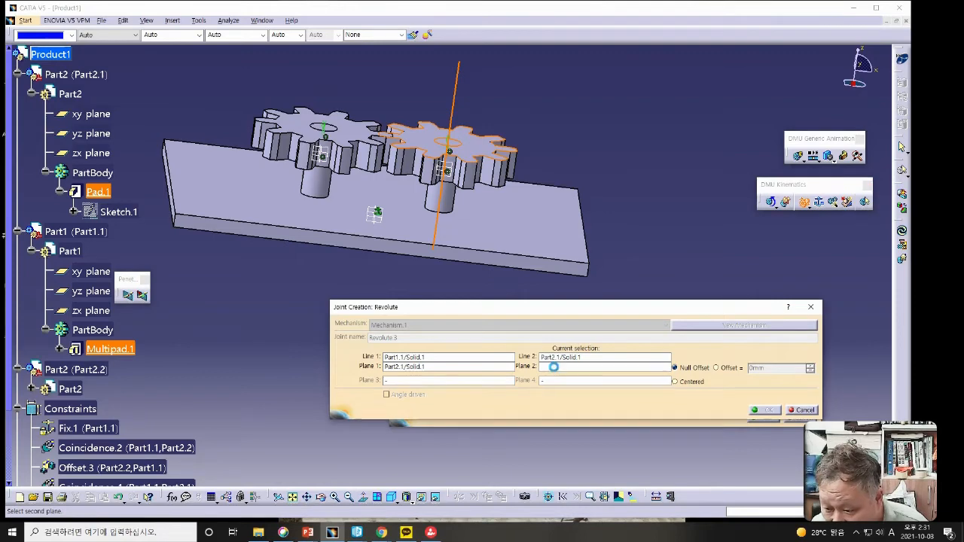
click(459, 146)
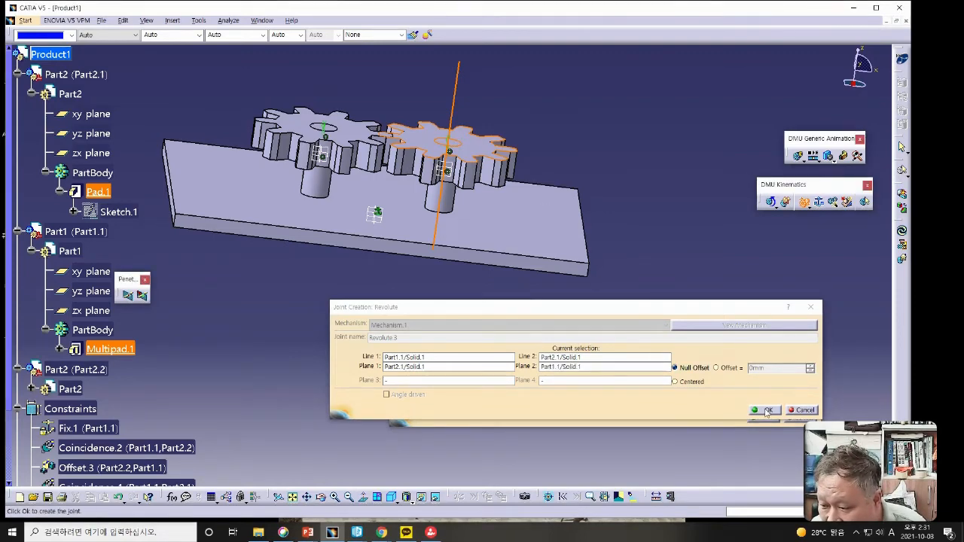
click(767, 410)
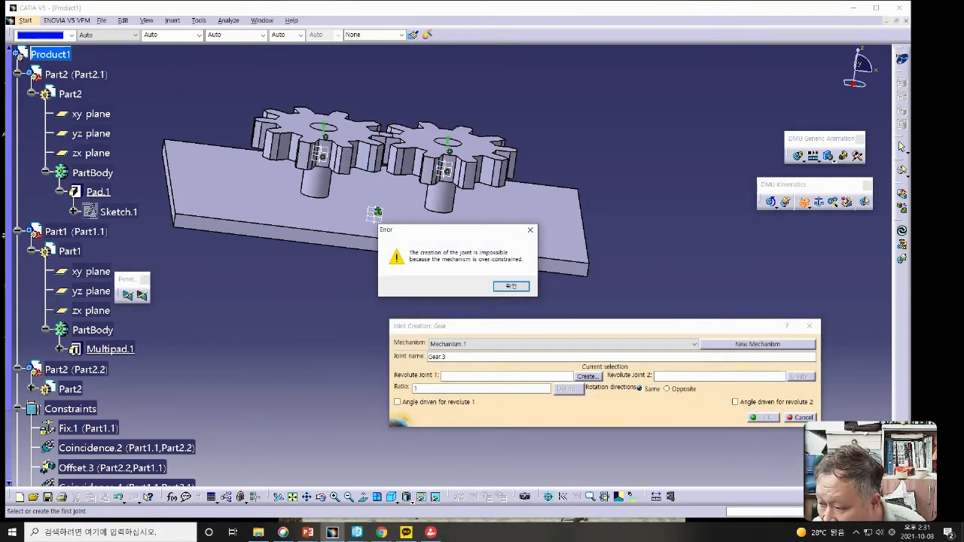
key(Return)
- Reopen the gear's first revolute joint and set Line 1 to the axis of Part1's shaft under the right-hand gear
click(586, 376)
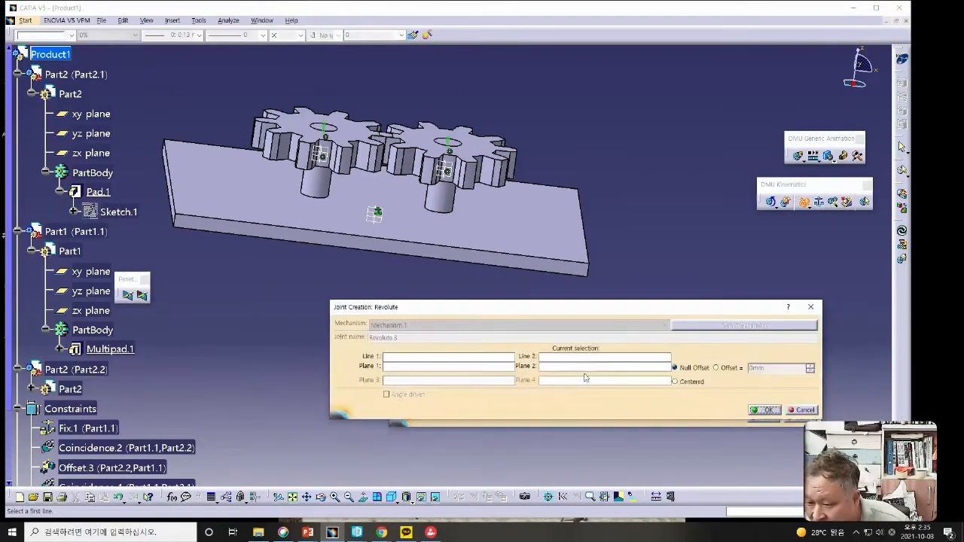
click(419, 357)
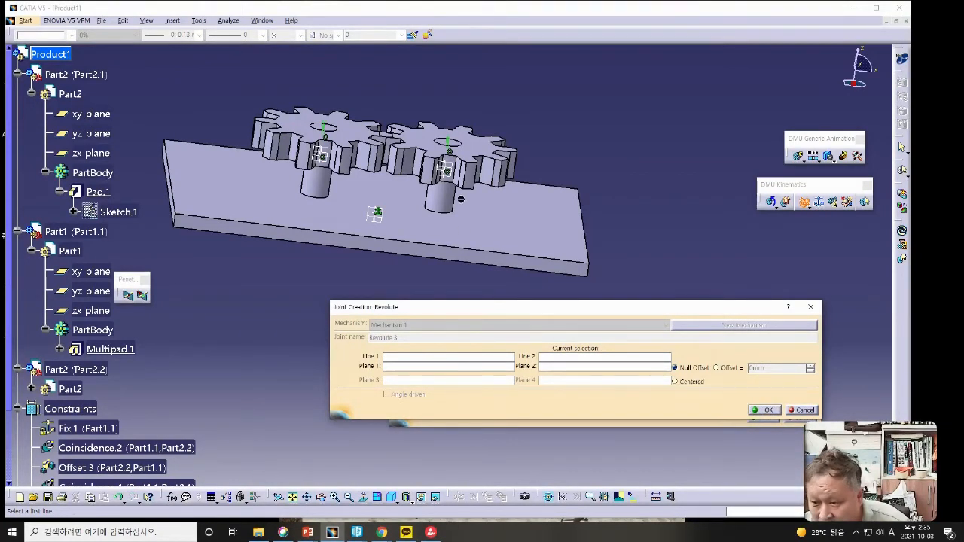
click(440, 203)
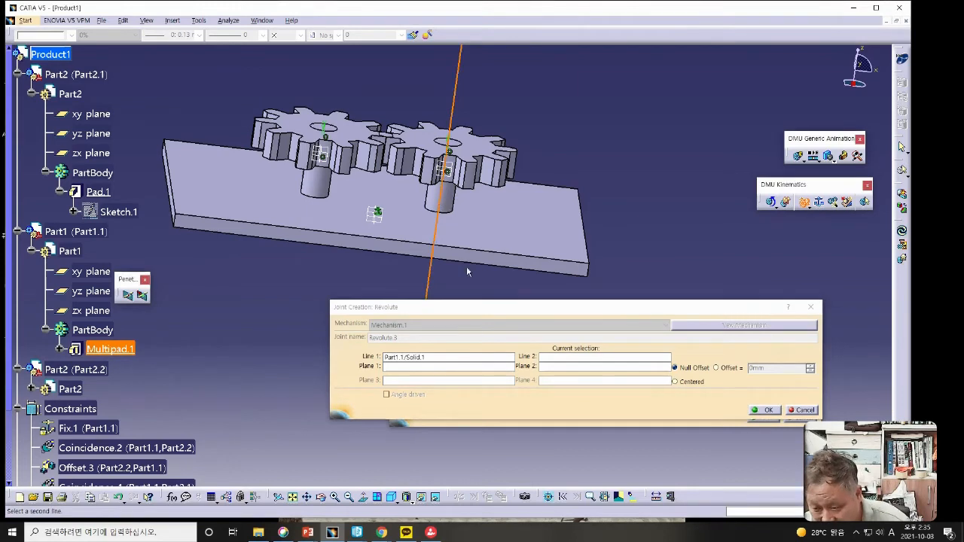
- Hide Part1's Multipad.1 to expose the gear bore for the Line 2 selection
click(554, 360)
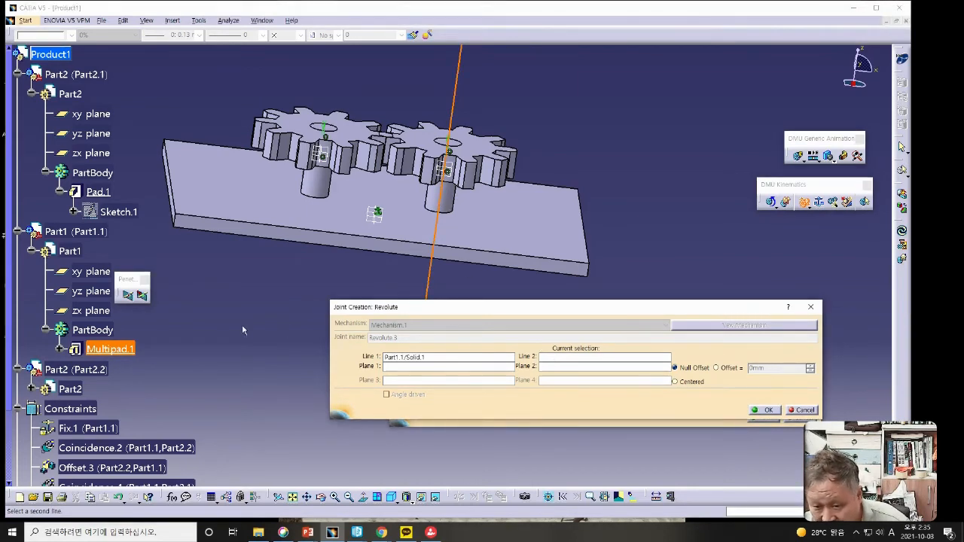
click(120, 348)
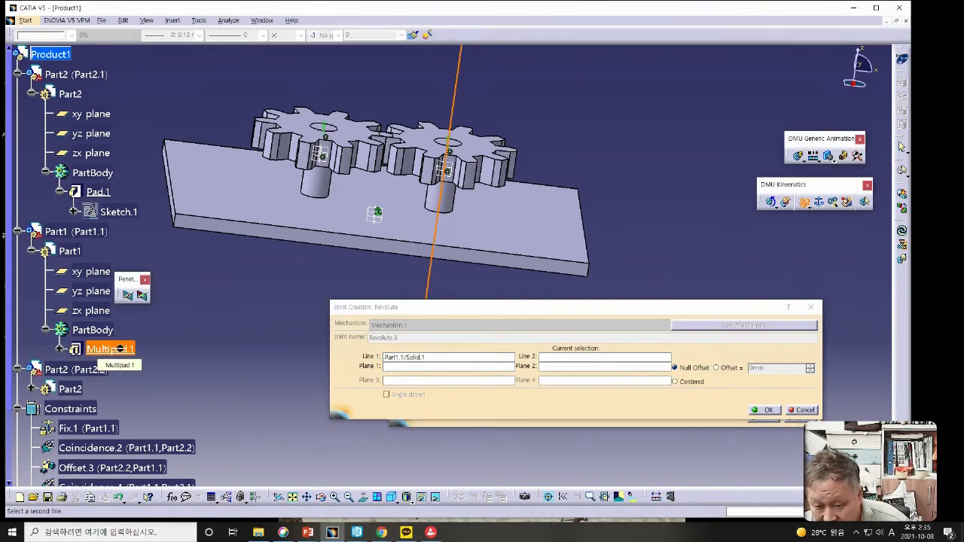
click(421, 497)
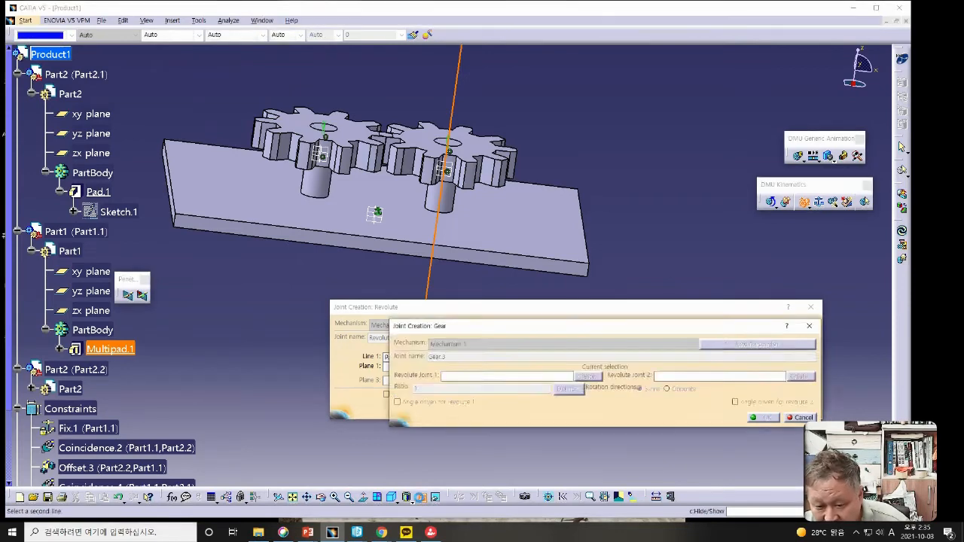
click(110, 351)
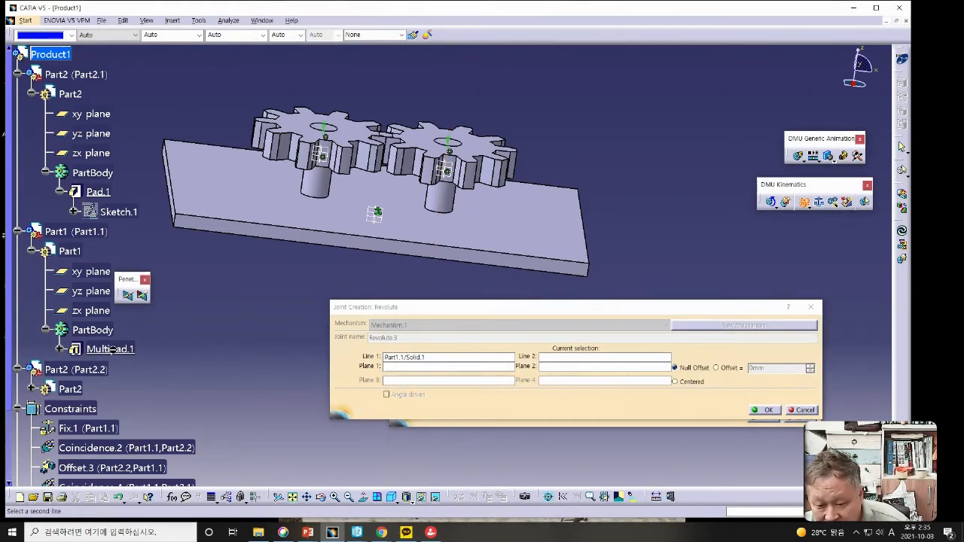
- Hide Part1's Multipad.1 and set Line 2 of the first revolute joint to the right-hand gear's bore axis
click(421, 497)
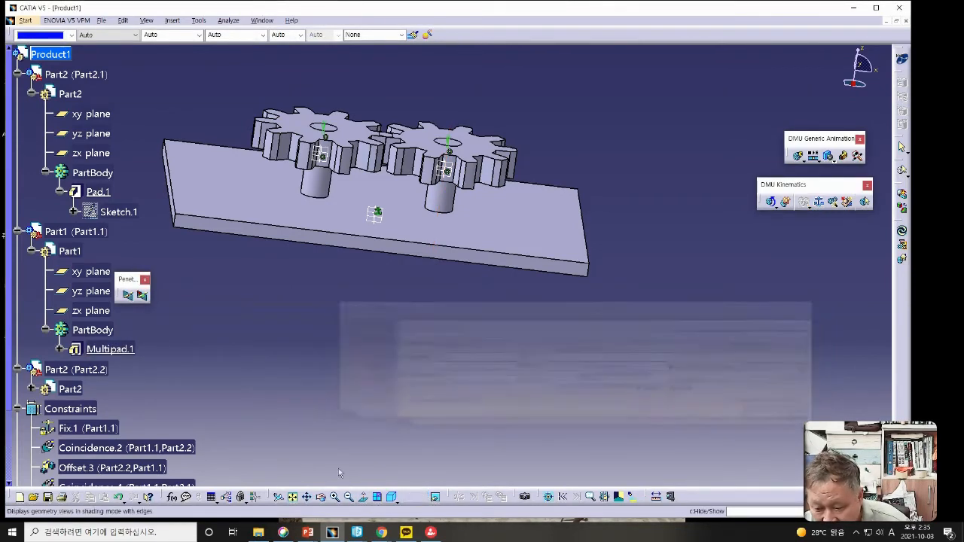
click(106, 334)
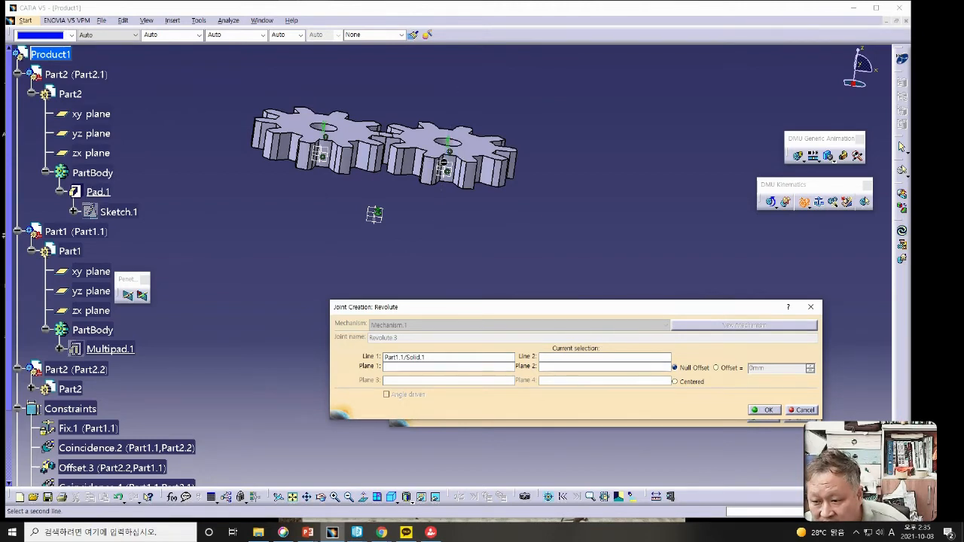
click(447, 155)
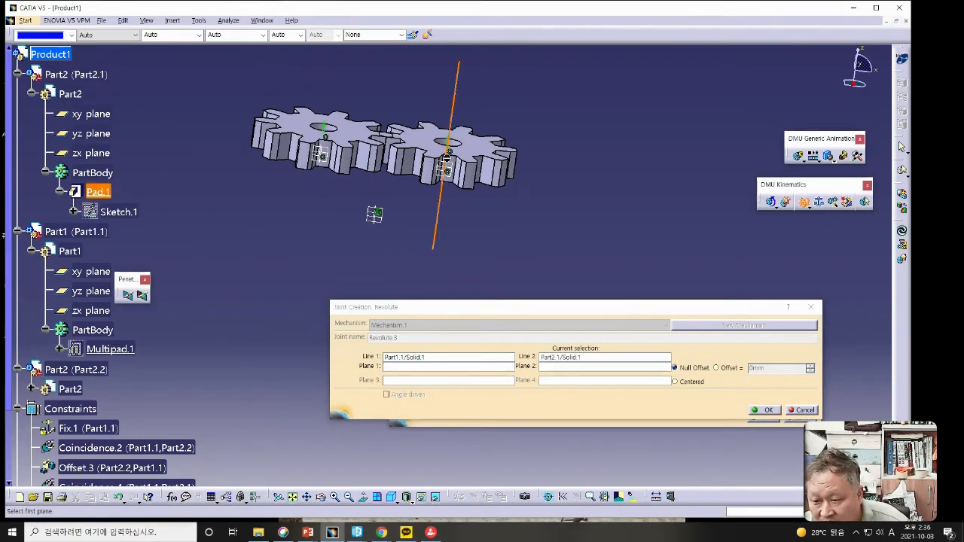
- Show Multipad.1 again and complete the first revolute joint using the right-hand gear's top face as Plane 1 and its shaft's top face as Plane 2
click(448, 368)
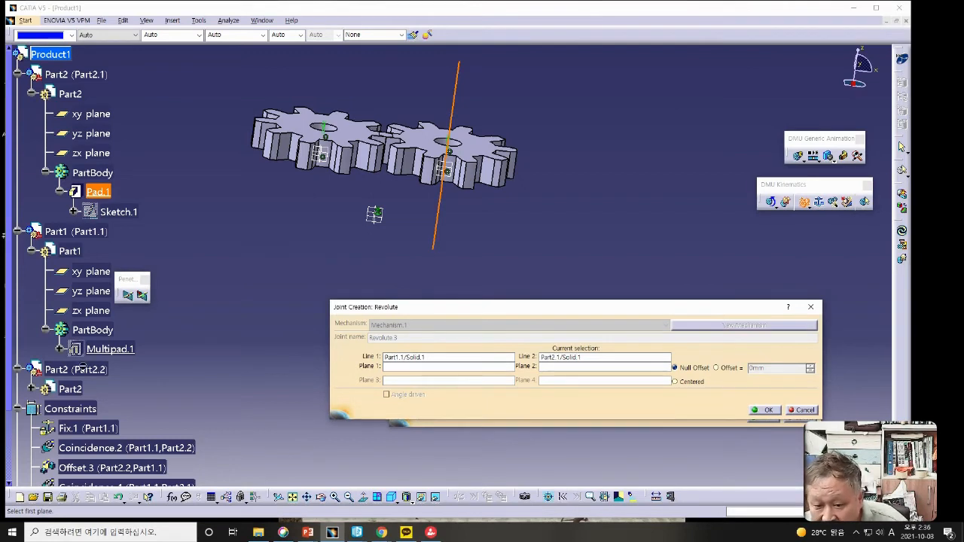
click(104, 349)
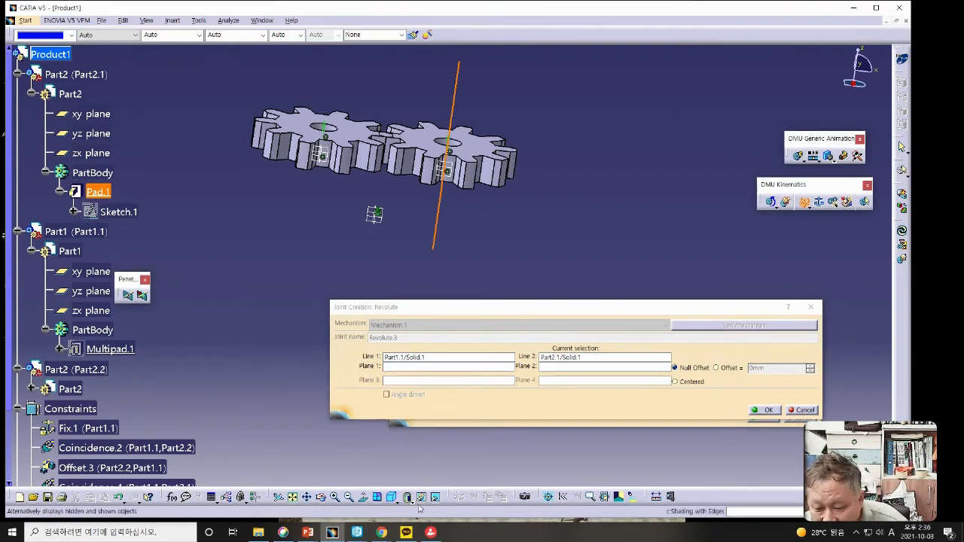
click(92, 349)
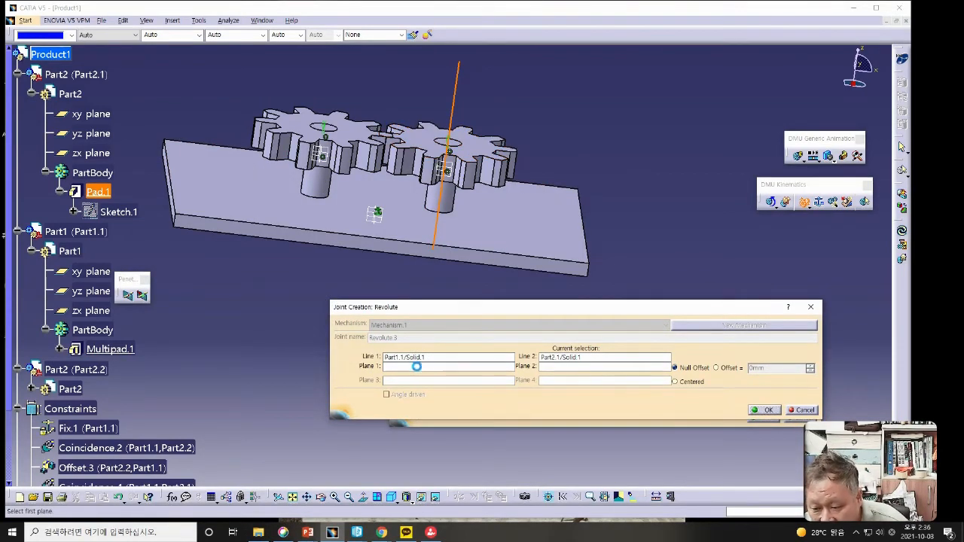
click(423, 143)
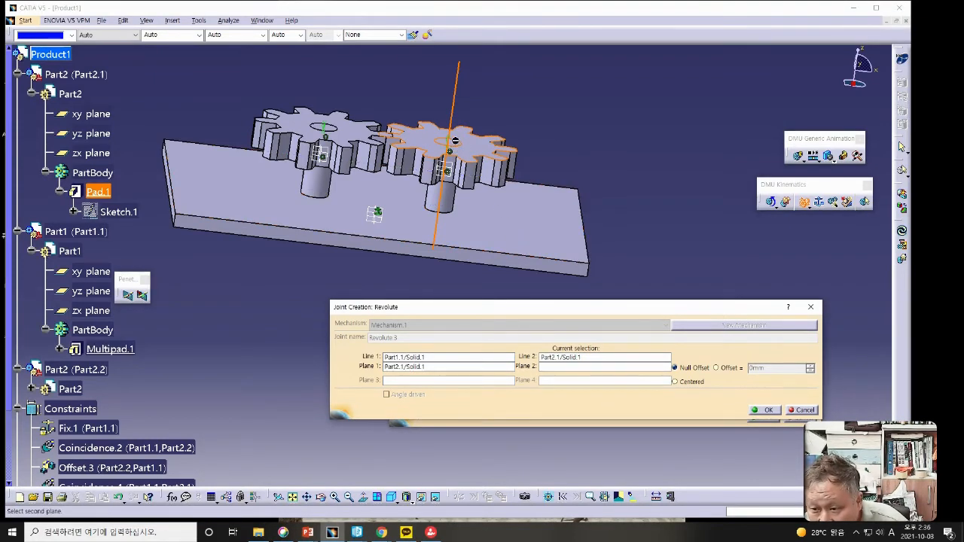
click(457, 144)
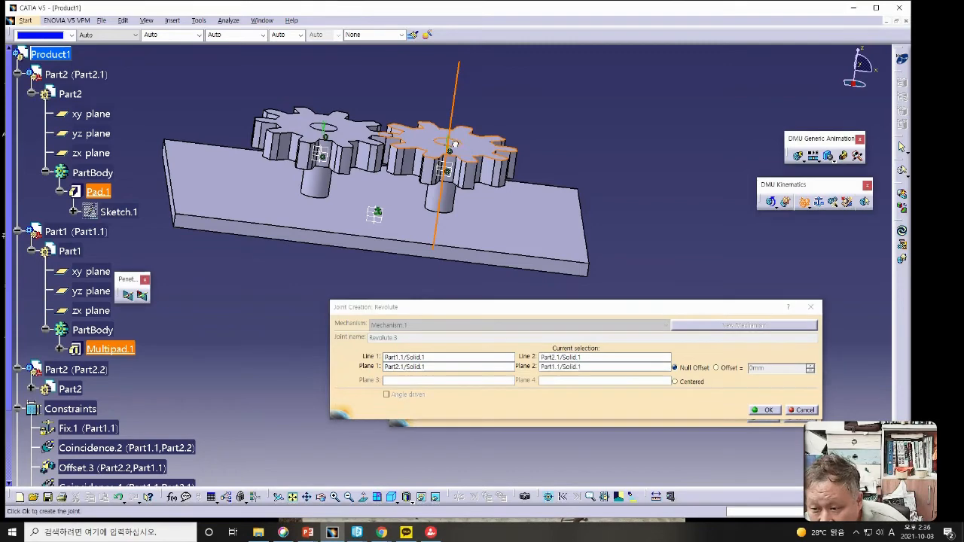
click(765, 410)
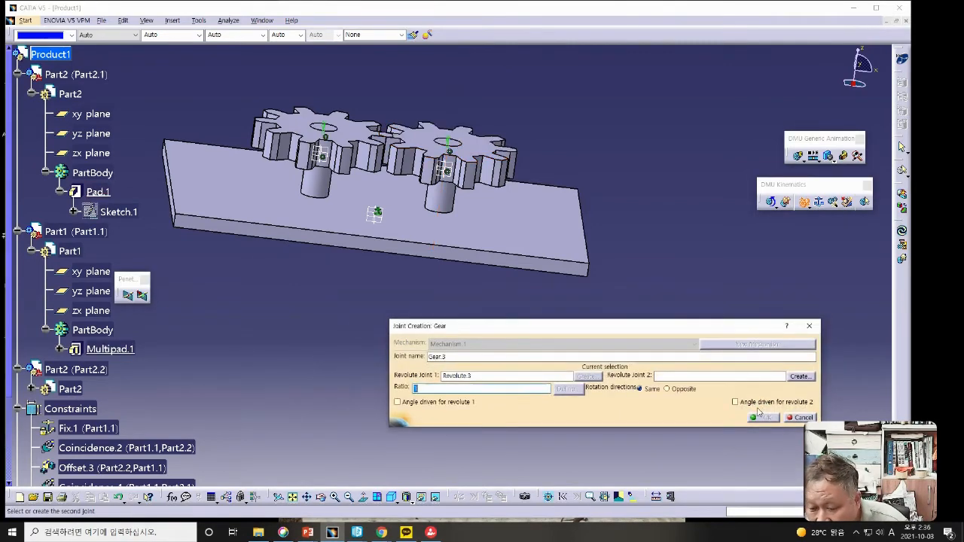
- Start the second revolute joint, using the left-hand shaft's axis as Line 1 and, with Multipad.1 hidden, the left-hand gear's bore axis as Line 2
click(798, 376)
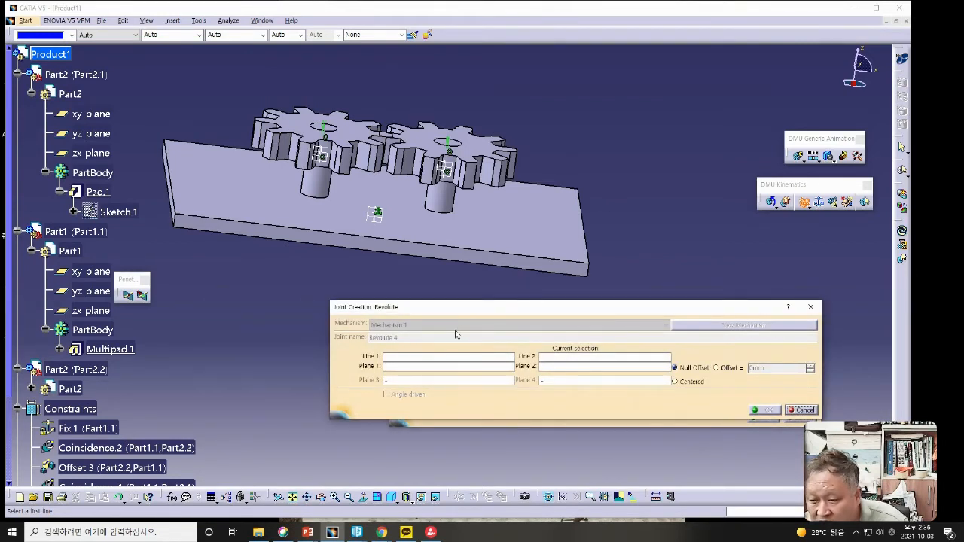
click(317, 180)
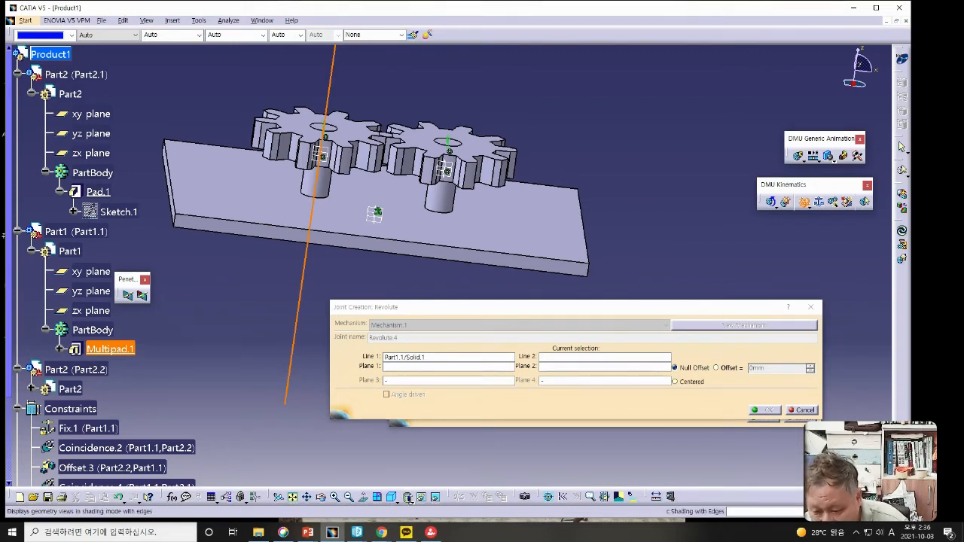
click(422, 499)
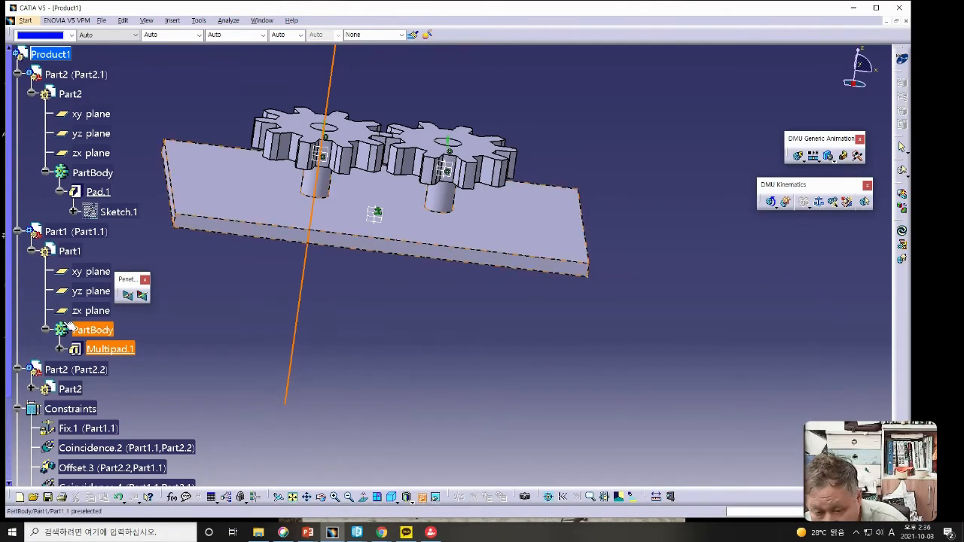
click(105, 350)
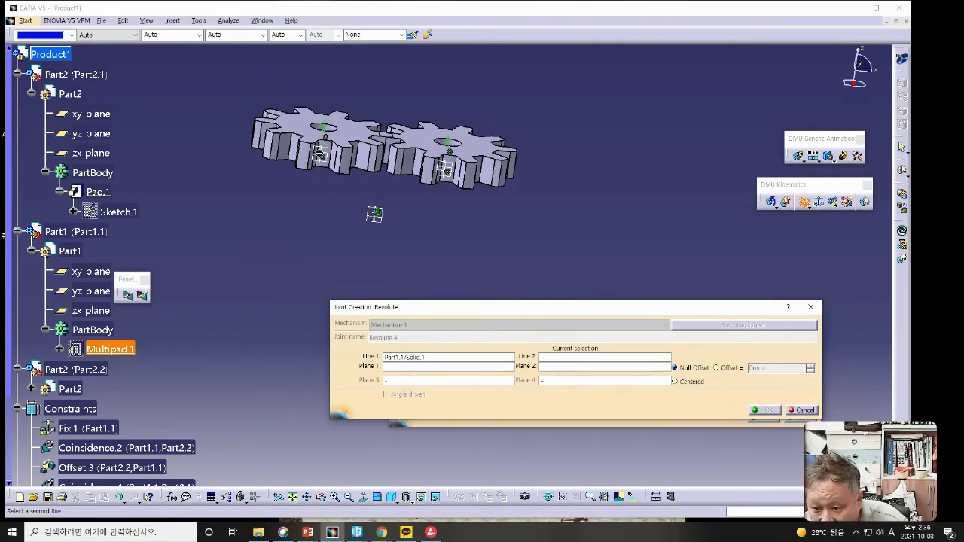
middle_drag(328, 169, 327, 206)
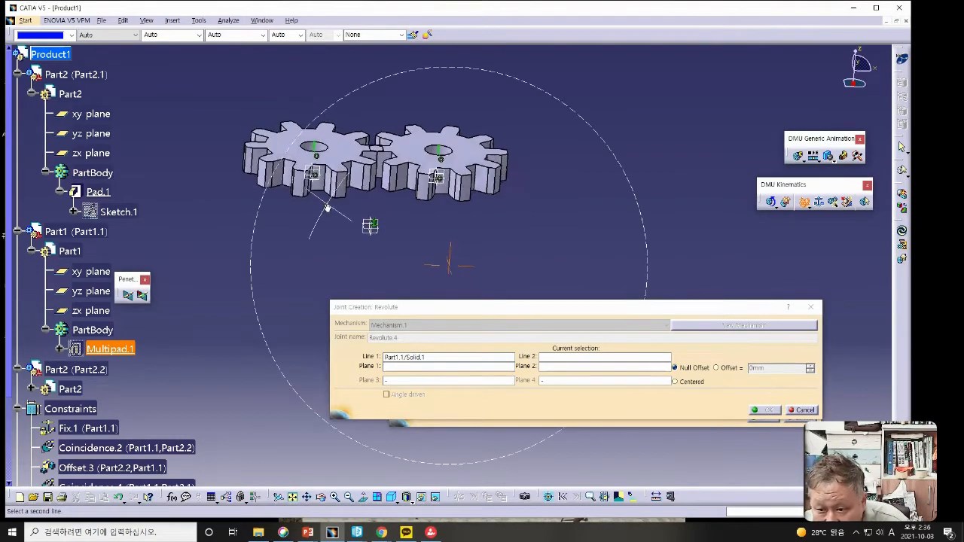
click(314, 168)
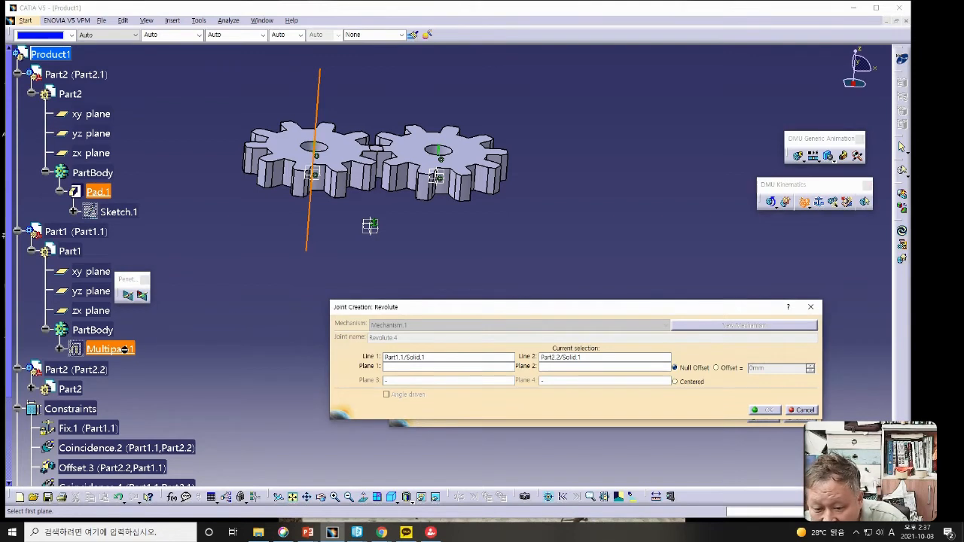
- Show Multipad.1 again and complete the second revolute joint using the left-hand gear's top face as Plane 1 and its shaft's top face as Plane 2
click(422, 497)
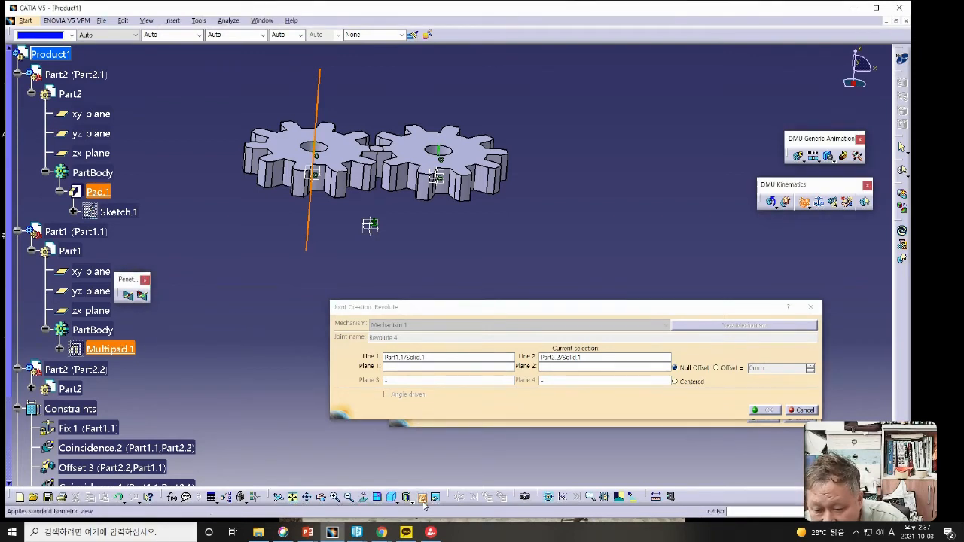
click(127, 352)
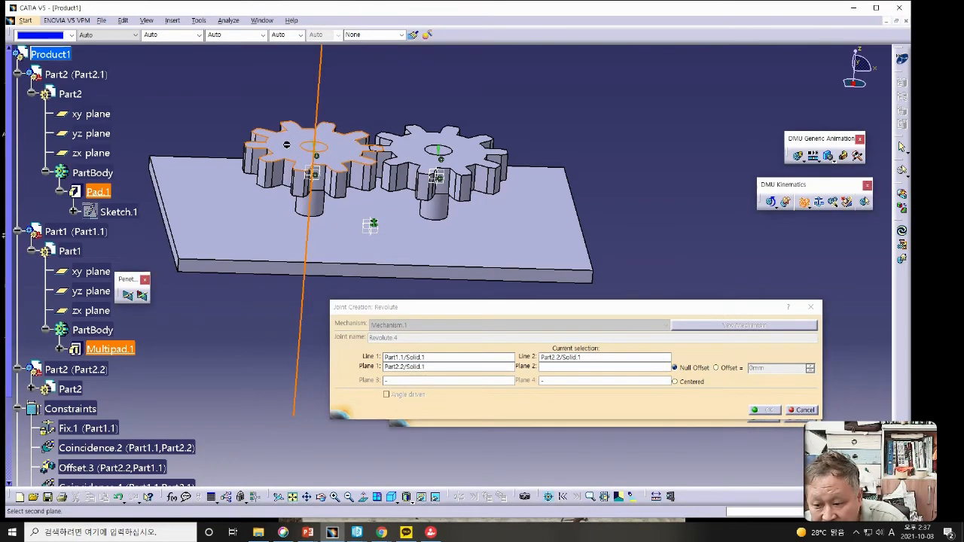
click(558, 369)
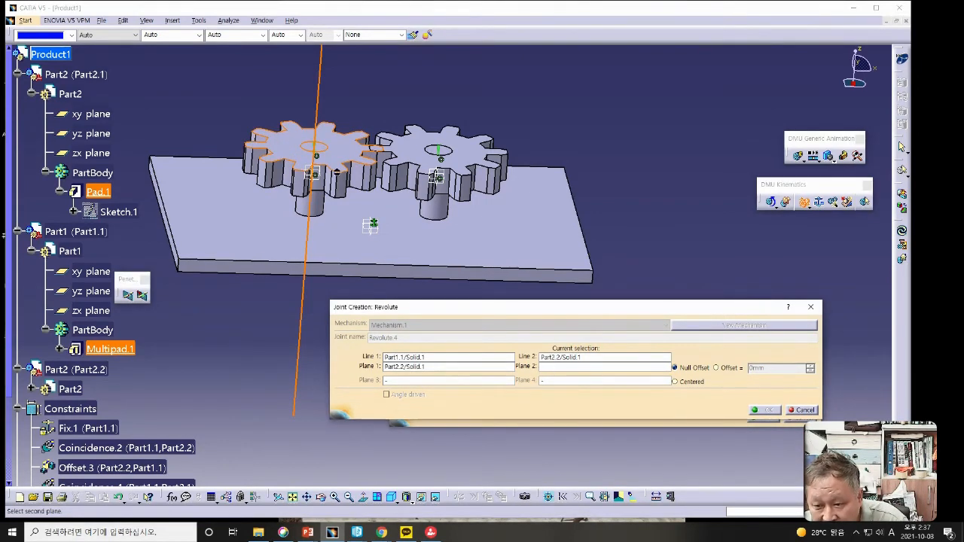
click(329, 151)
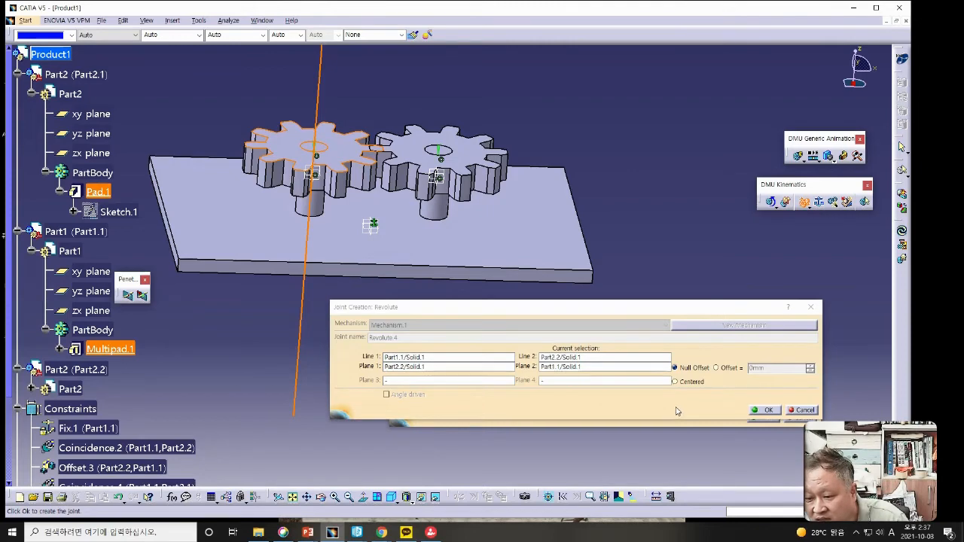
click(765, 410)
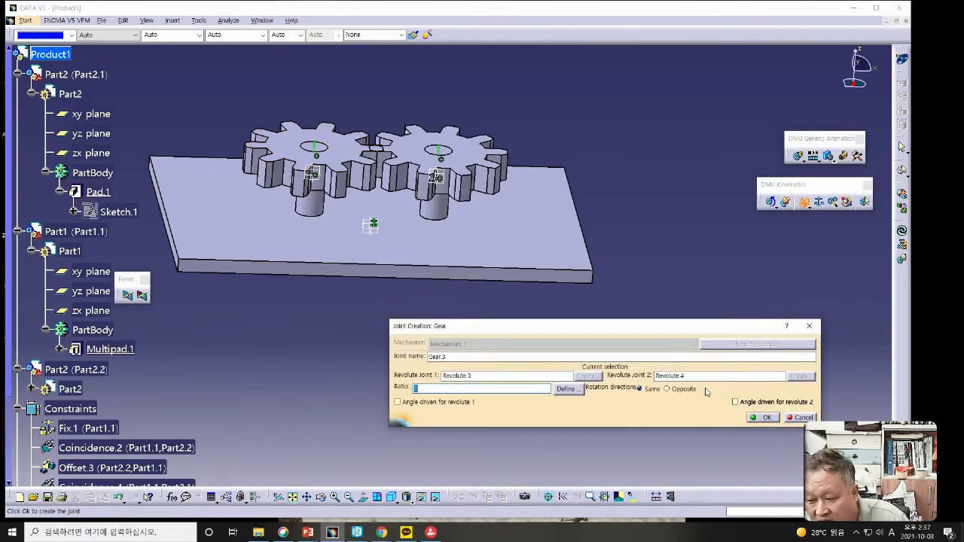
- Create the gear joint from the two revolute joints and expand Mechanism.1's Joints in the specification tree
key(alt+Tab)
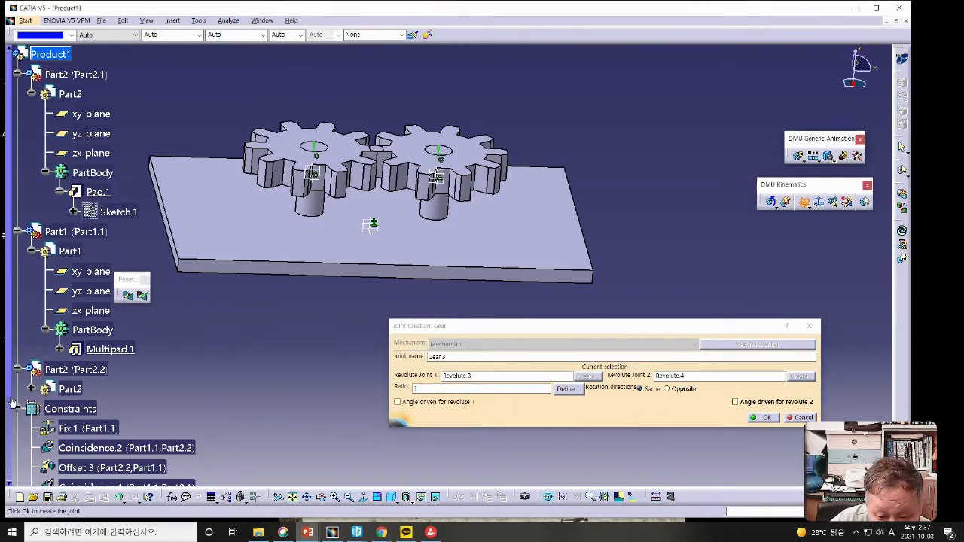
drag(10, 391, 11, 488)
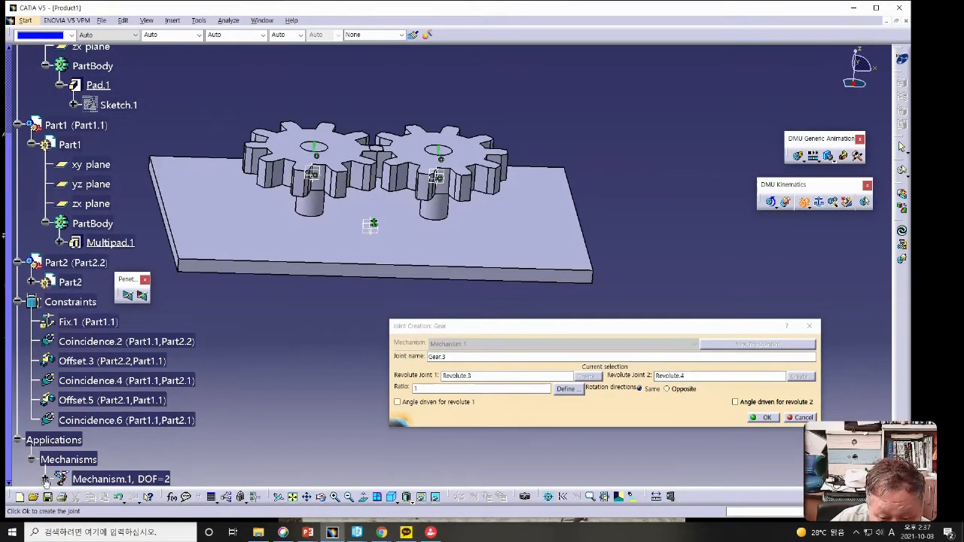
scroll(45, 480, down, 3)
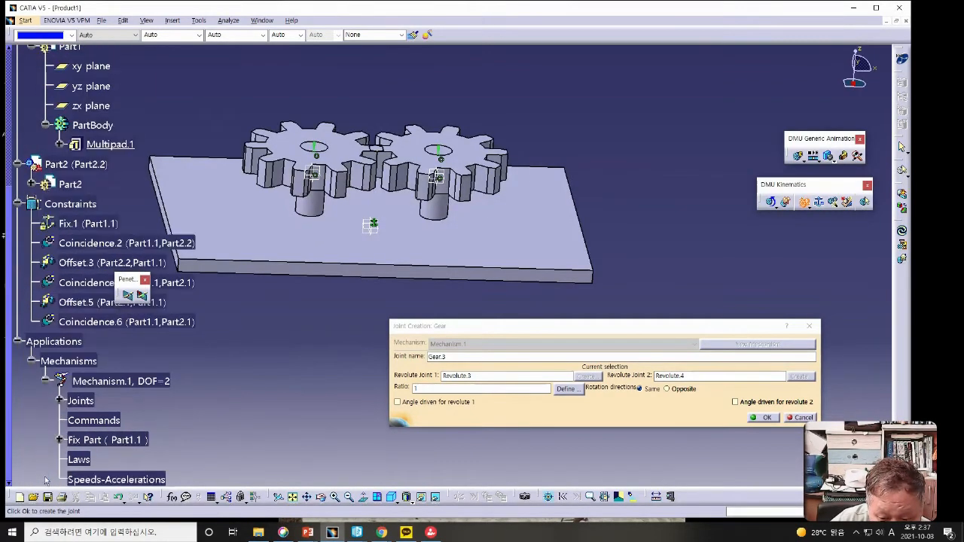
click(59, 400)
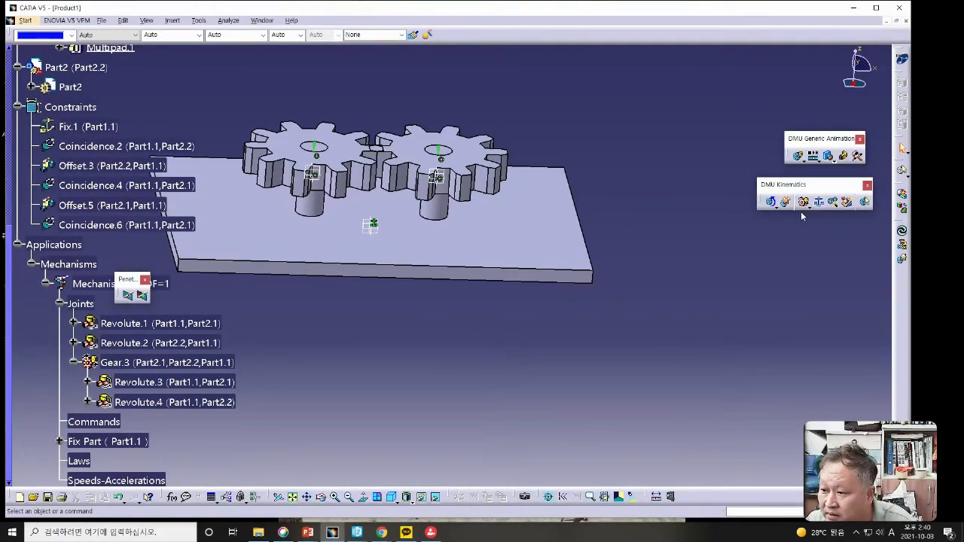
- Switch Product1 to the Assembly Design workbench
click(26, 21)
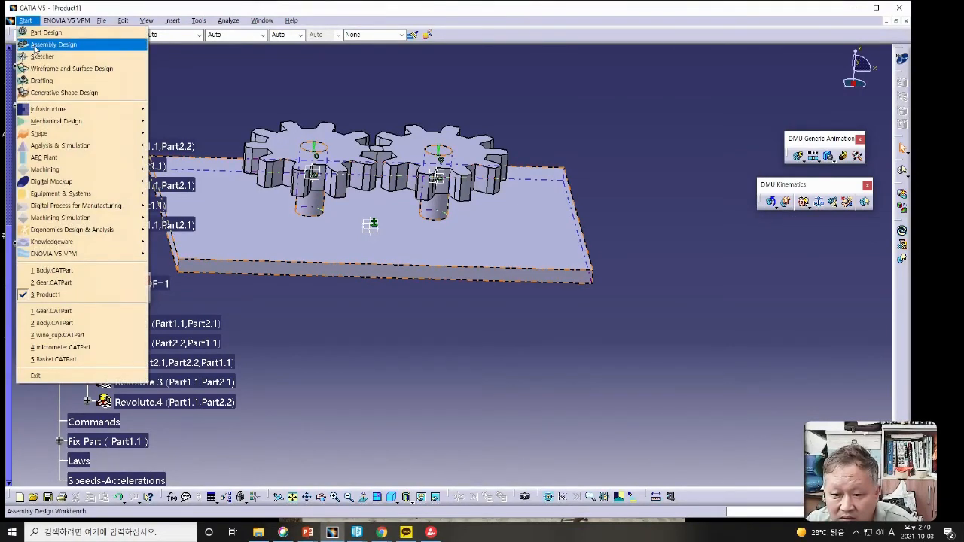
click(625, 138)
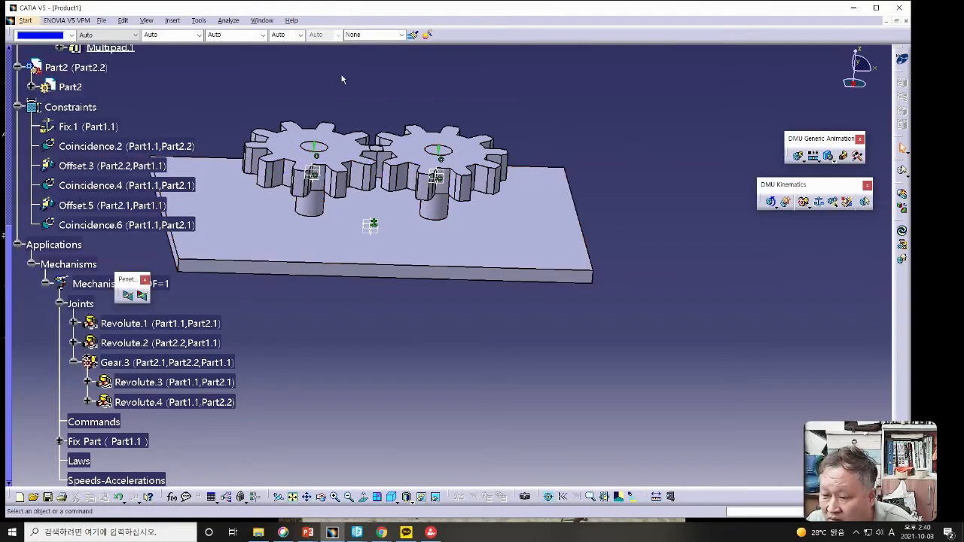
click(32, 21)
click(66, 50)
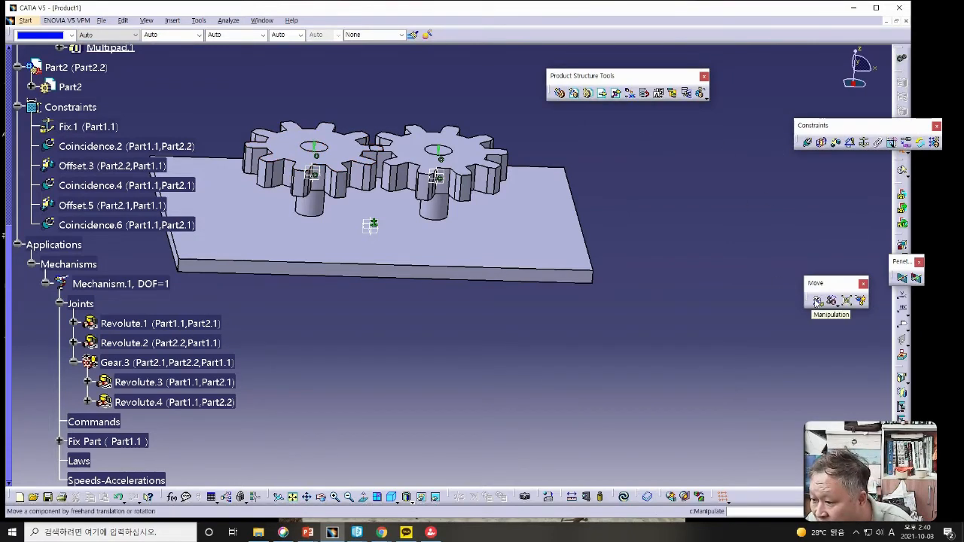
- Rotate the right-hand gear about its shaft axis with Manipulation so its teeth fit between the left-hand gear's teeth
click(818, 301)
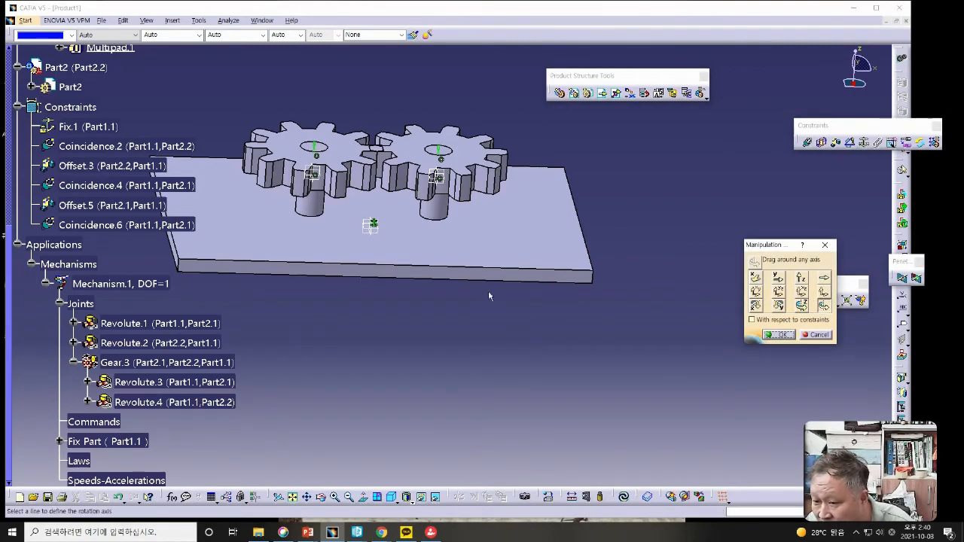
click(442, 158)
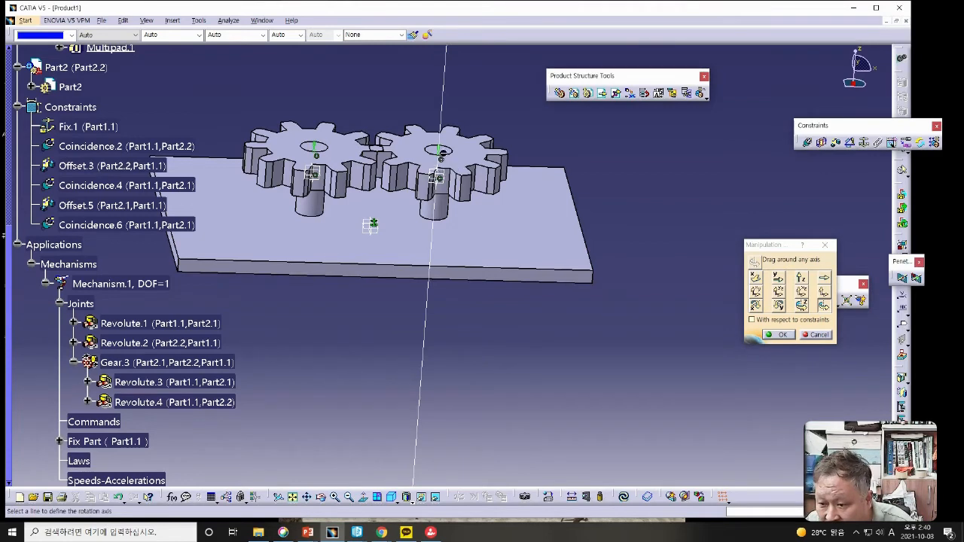
click(446, 153)
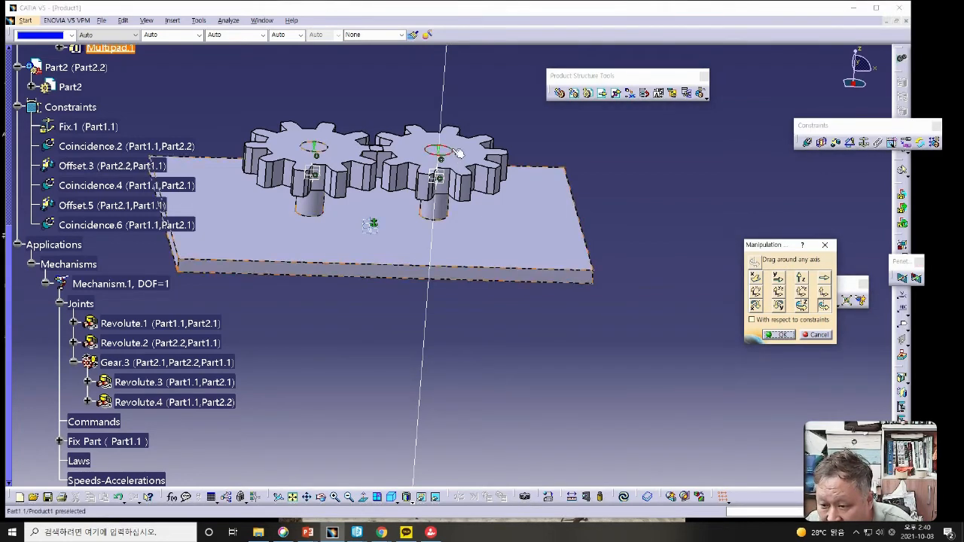
drag(455, 146, 455, 145)
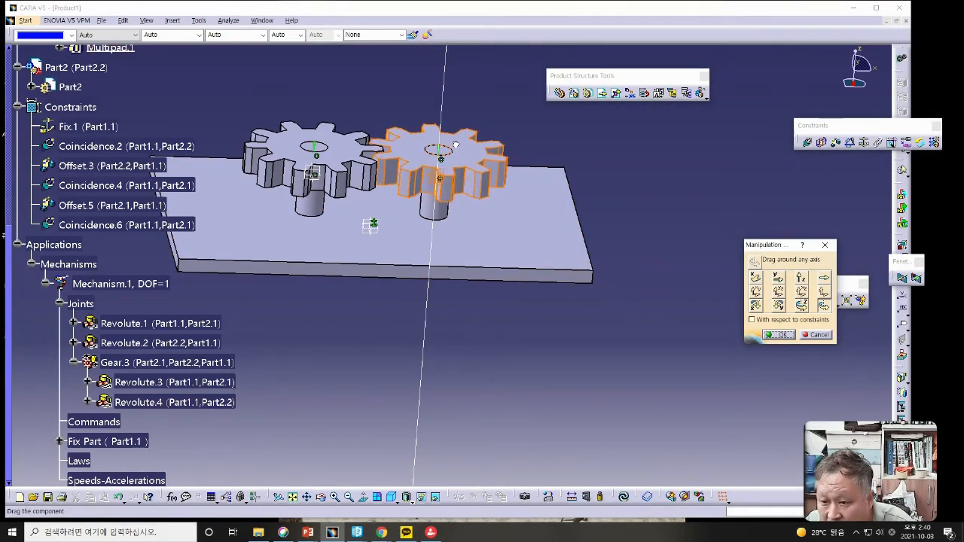
right_click(455, 144)
click(458, 161)
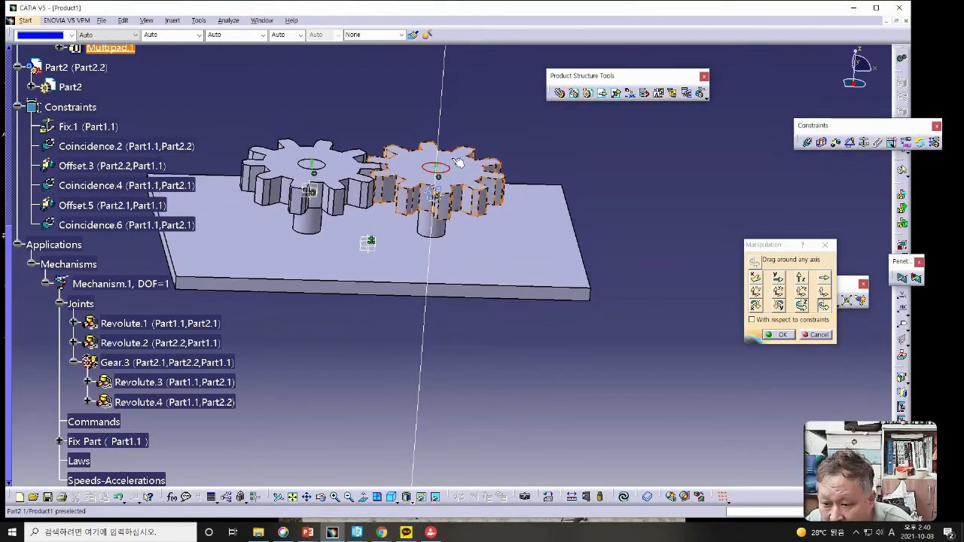
middle_drag(454, 159, 439, 337)
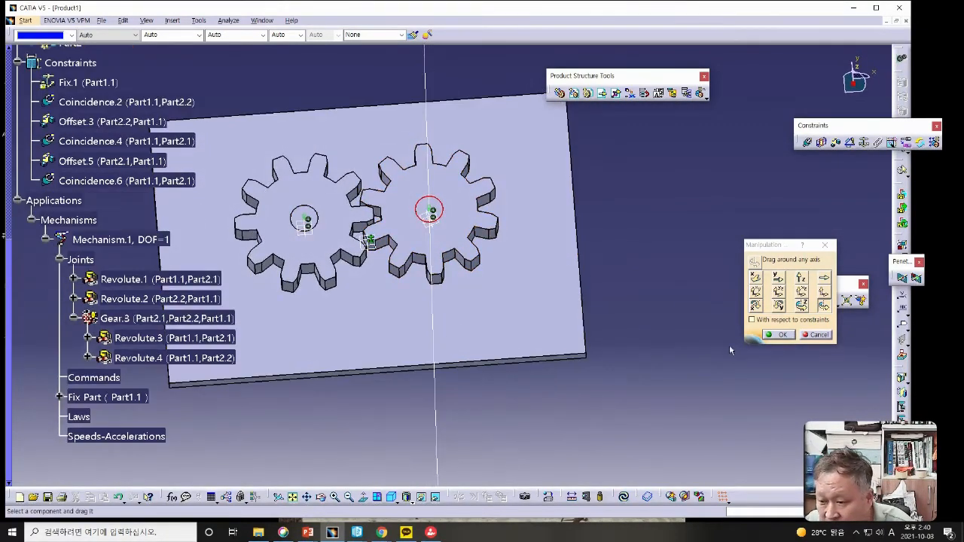
click(778, 335)
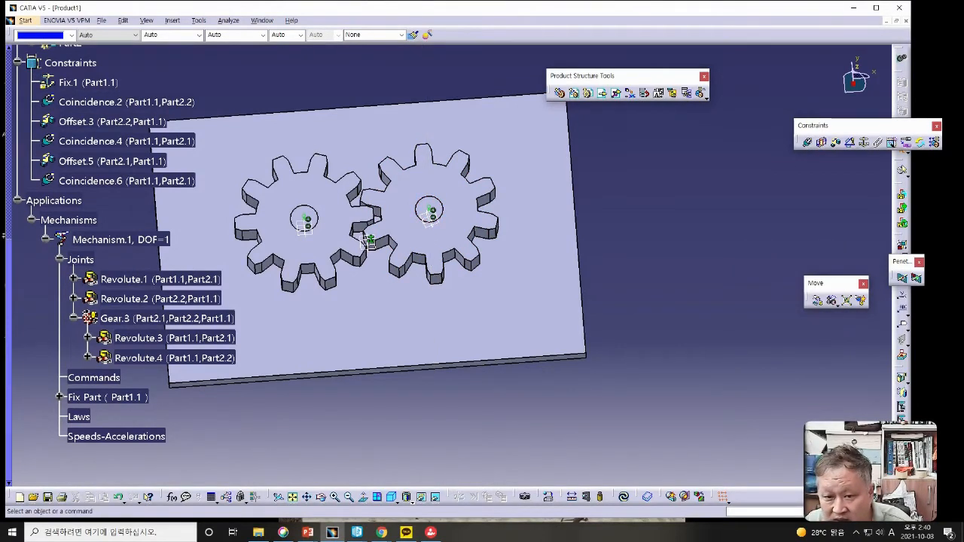
- Switch Product1 to the DMU Kinematics workbench
click(24, 20)
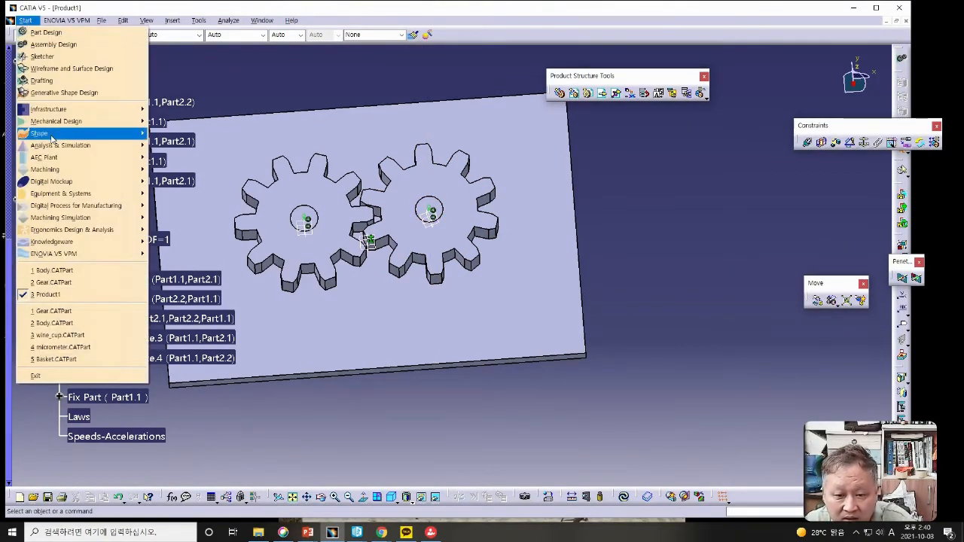
mouse_move(54, 140)
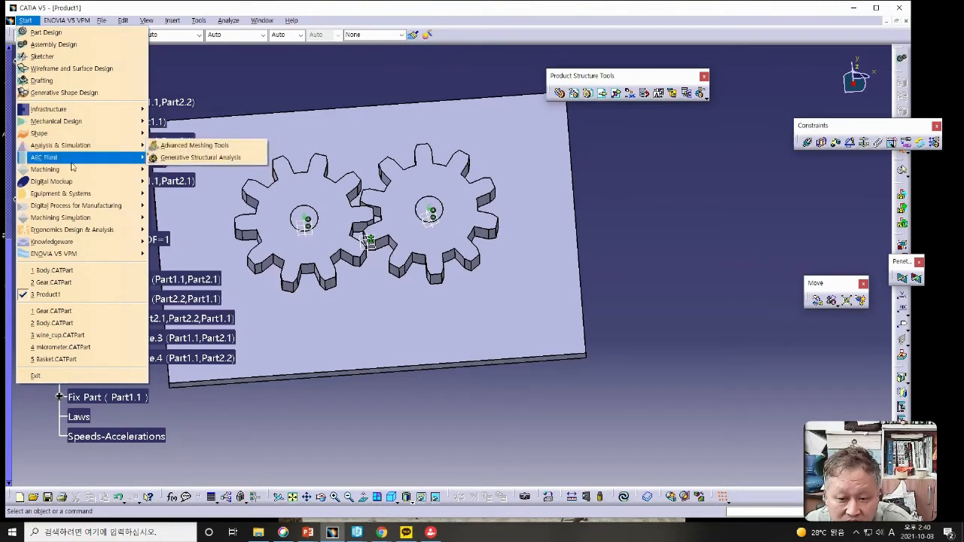
mouse_move(105, 188)
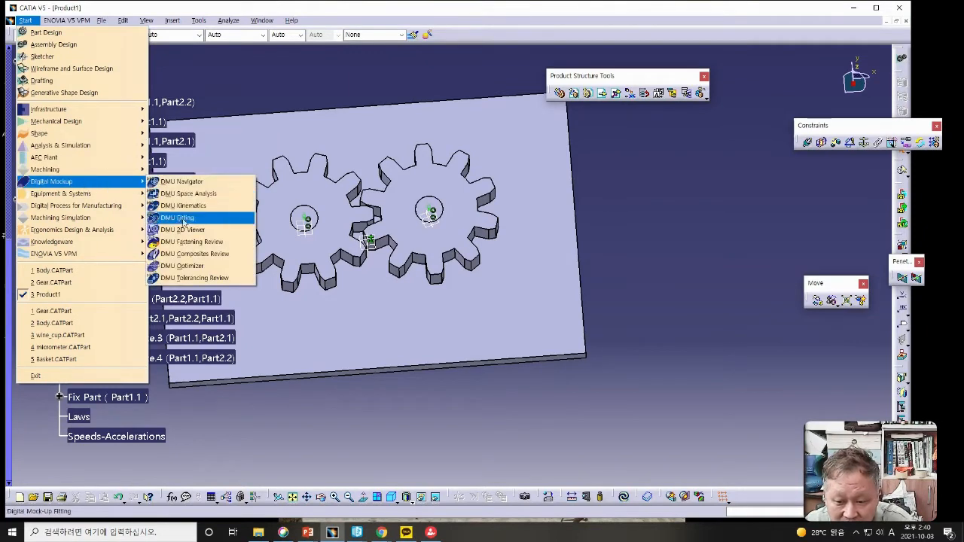
click(185, 205)
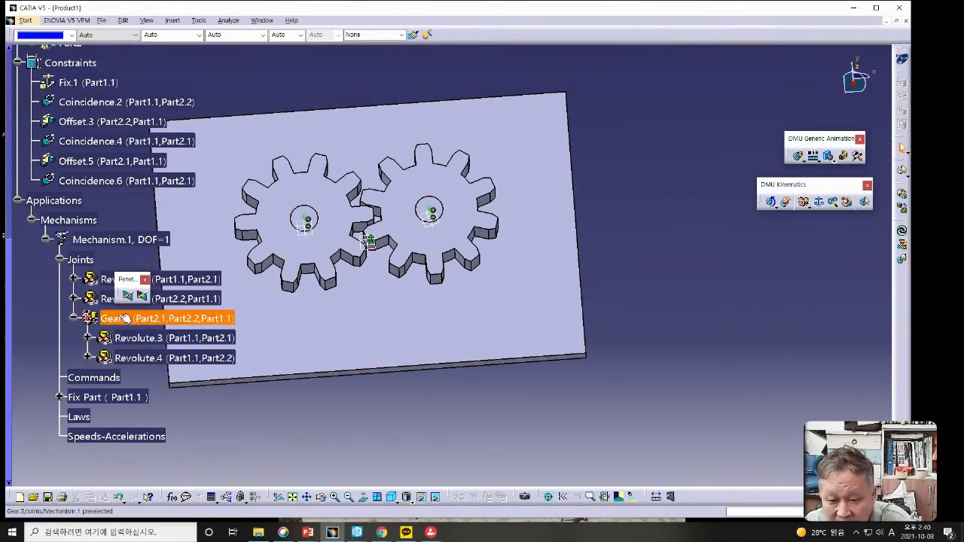
- Show Mechanism.1's joints in the specification tree and move the floating Penetration toolbar away from the tree
click(60, 259)
click(46, 241)
click(31, 219)
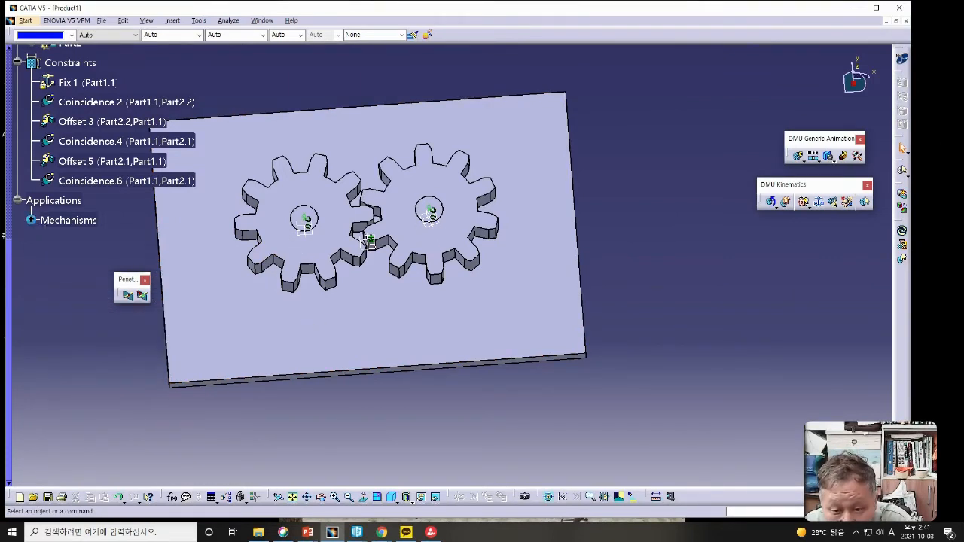
click(30, 220)
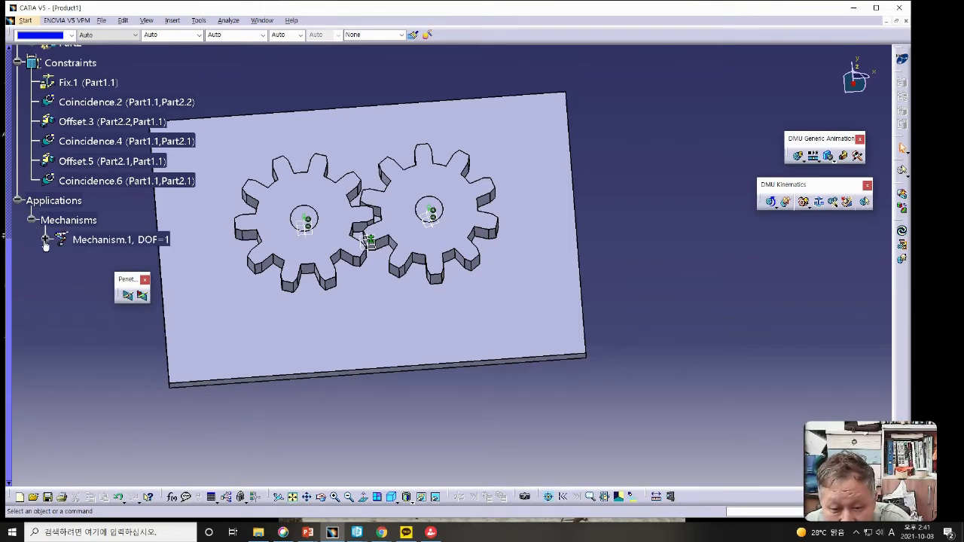
click(46, 240)
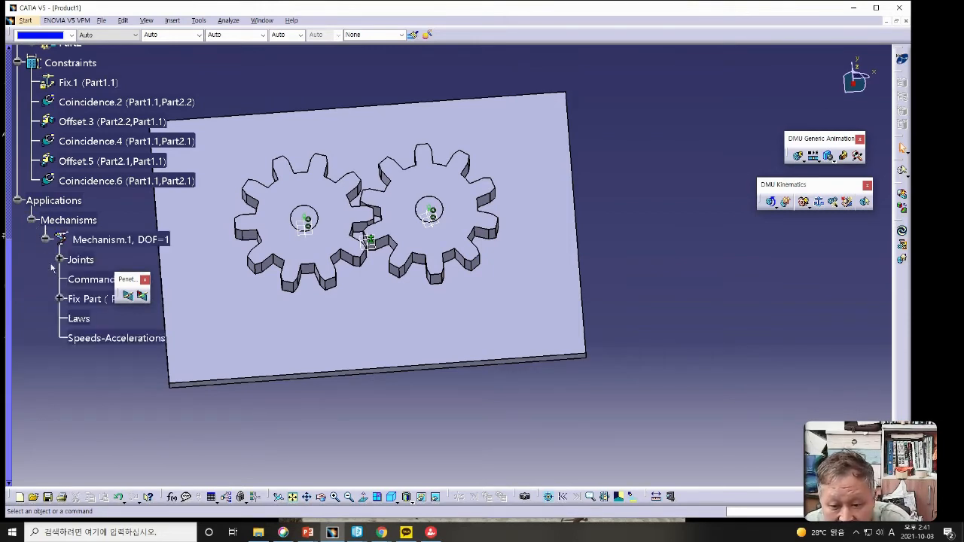
click(60, 259)
click(108, 280)
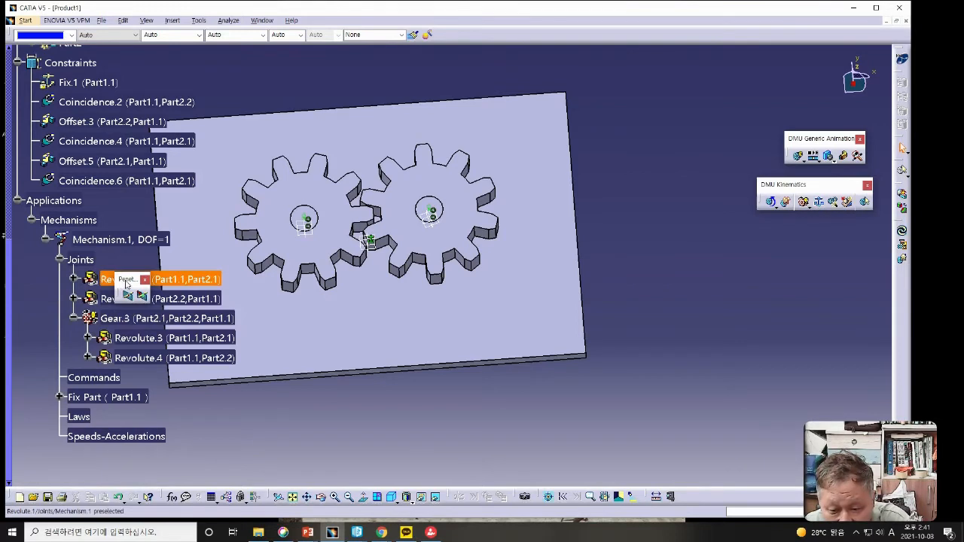
drag(784, 395, 834, 375)
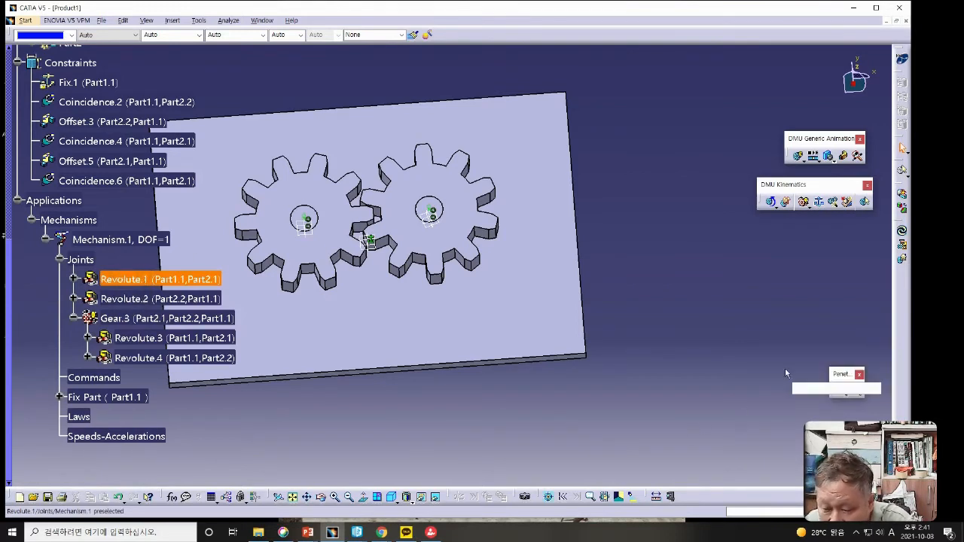
- Edit the gear joint Gear.3 so that it is angle-driven for revolute 2
double_click(107, 319)
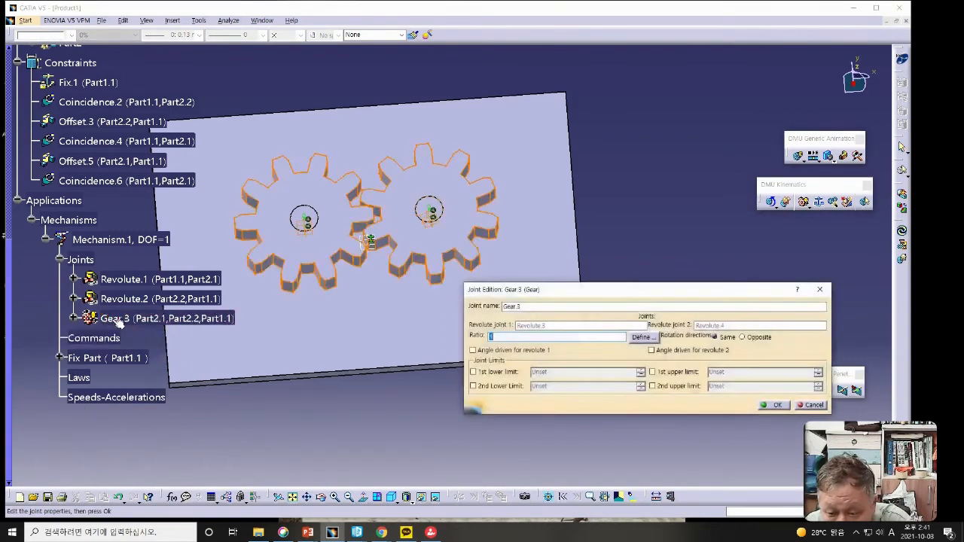
drag(548, 291, 540, 236)
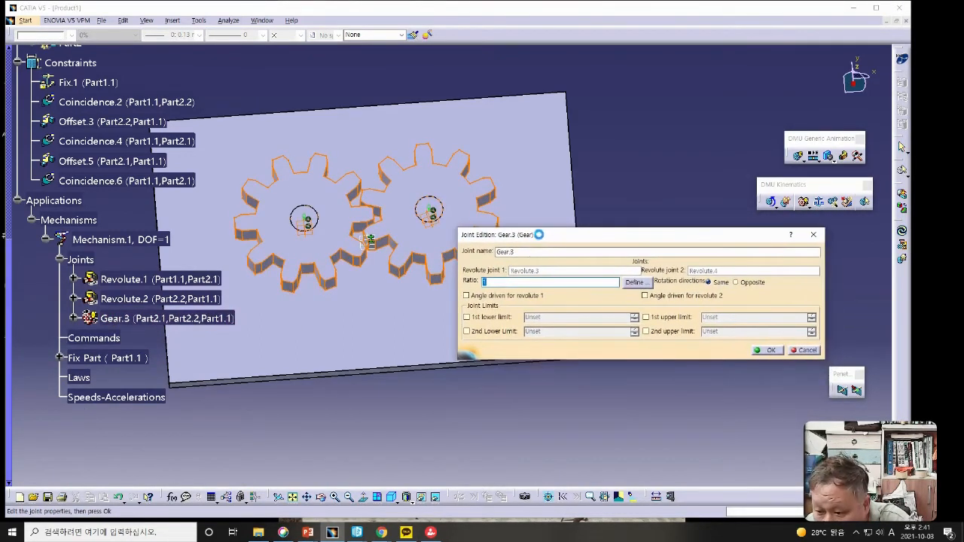
click(466, 296)
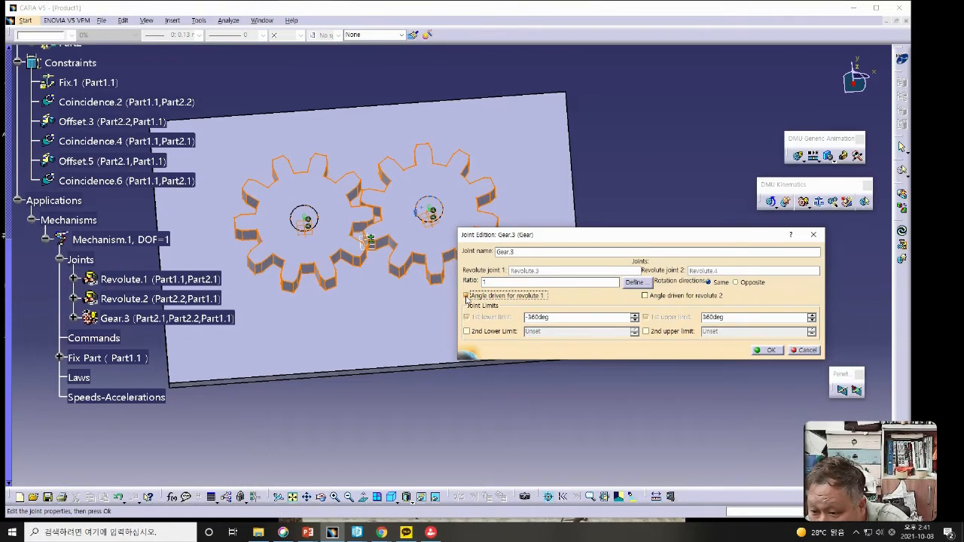
click(645, 296)
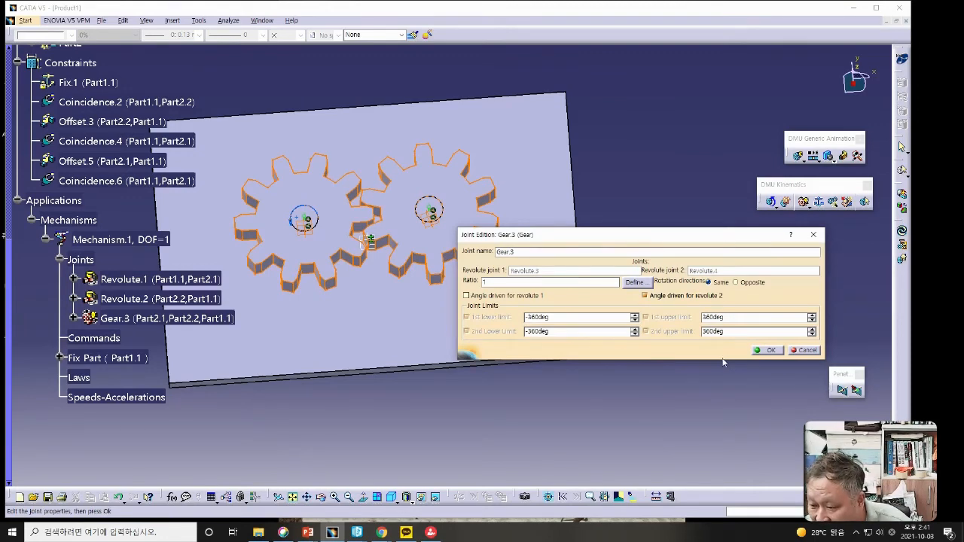
click(307, 531)
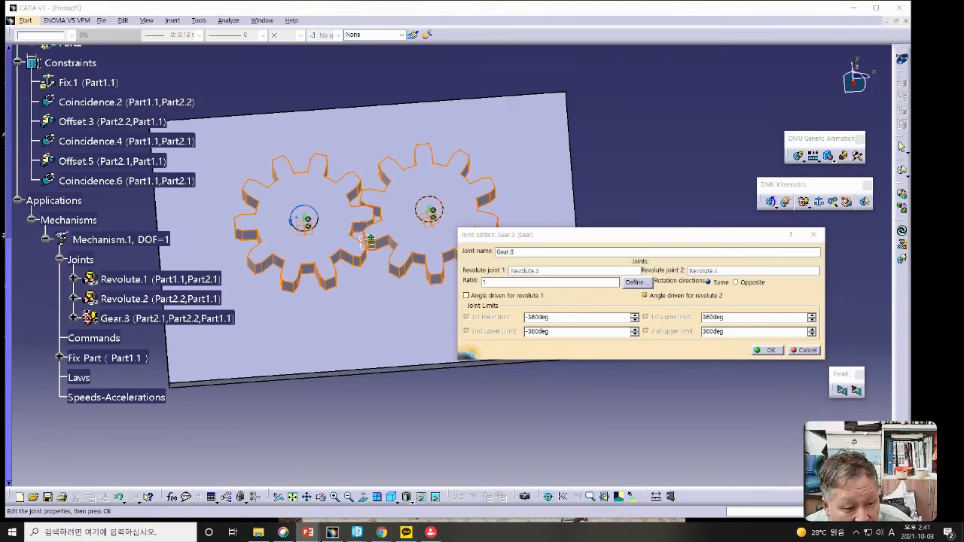
click(769, 351)
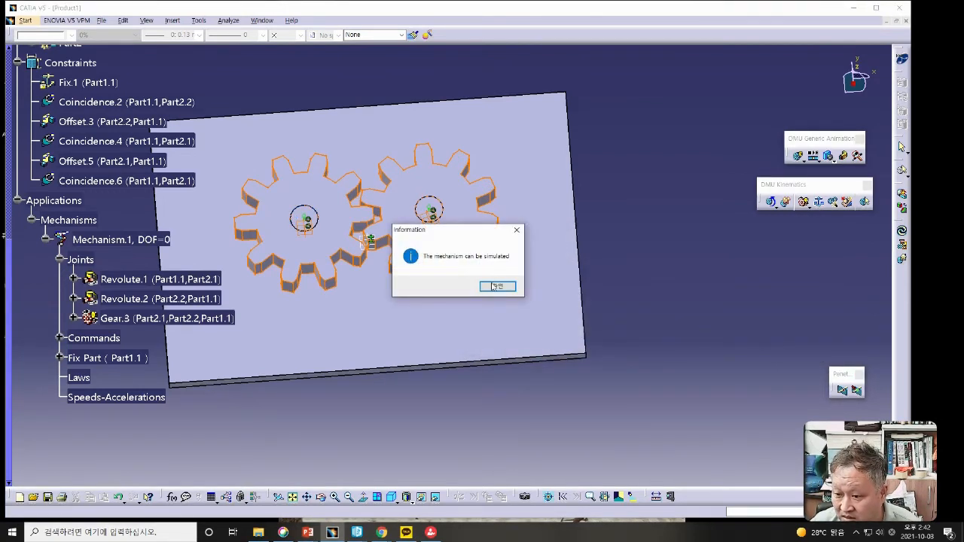
click(496, 287)
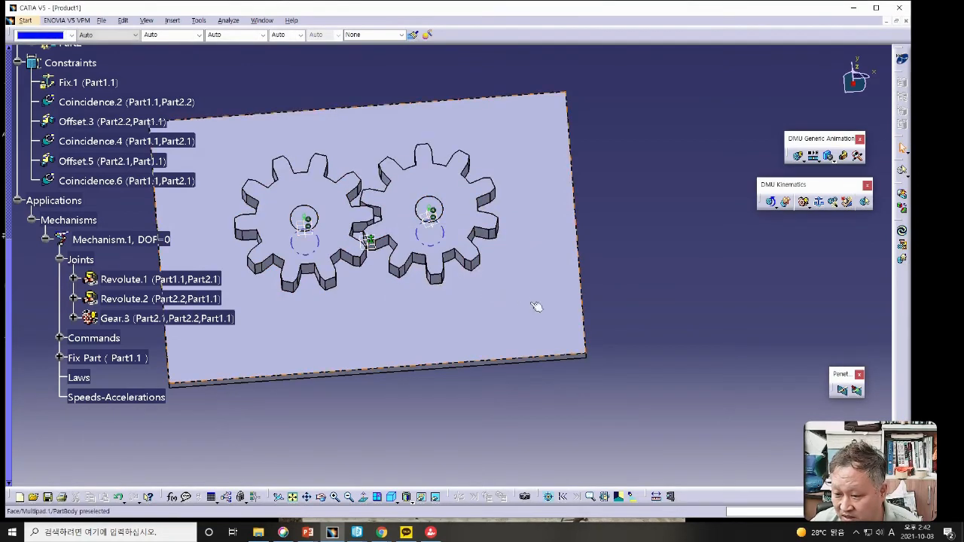
- Create a simulation with Mechanism.1 as its simulation object
middle_drag(330, 425, 419, 327)
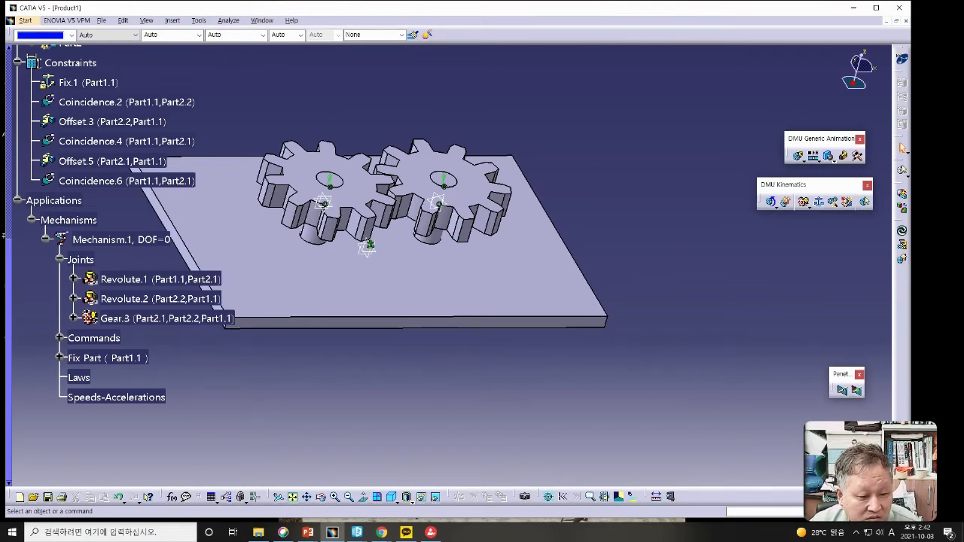
key(alt+Tab)
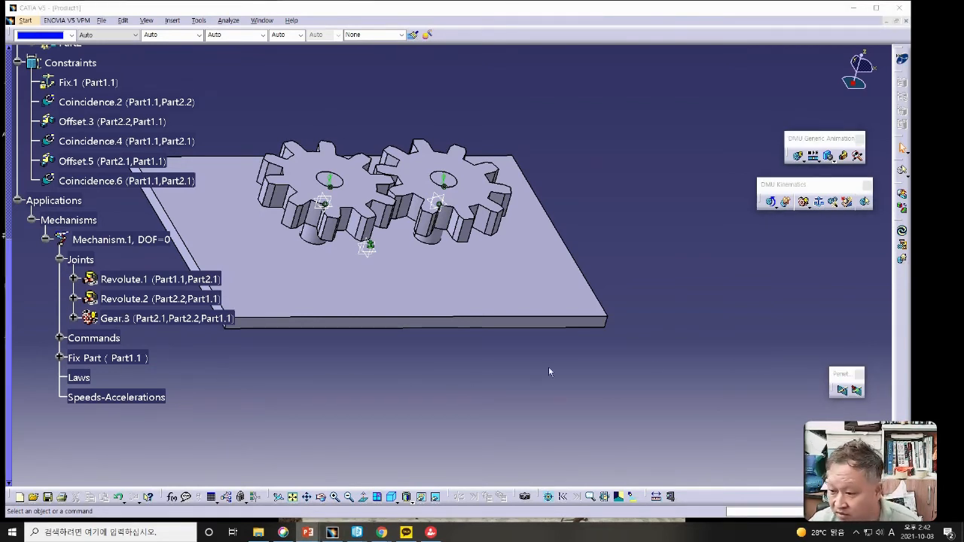
click(799, 157)
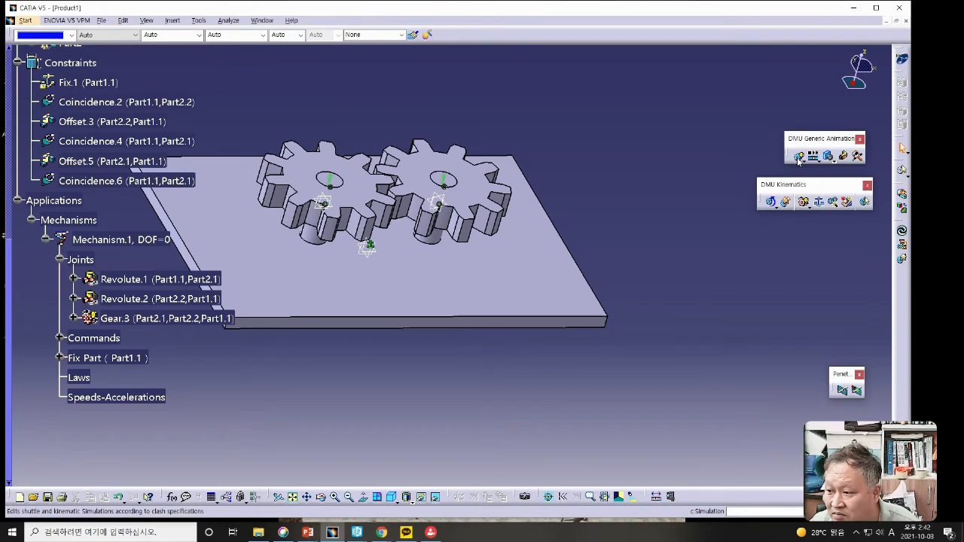
click(798, 157)
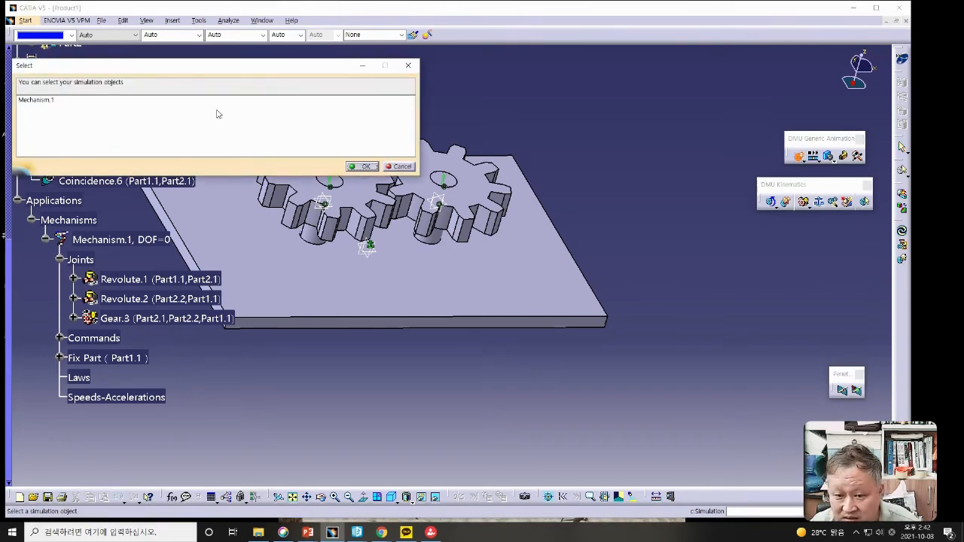
drag(211, 65, 637, 89)
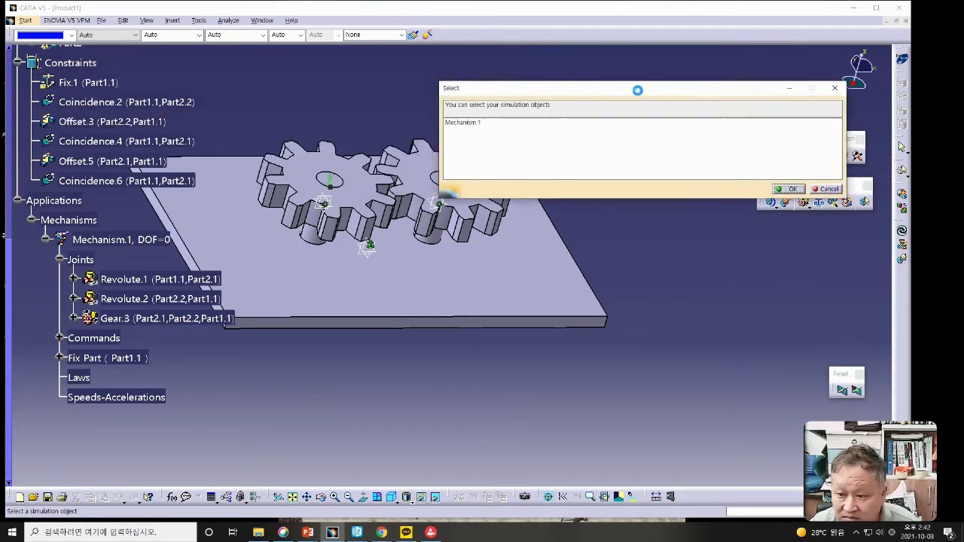
click(467, 123)
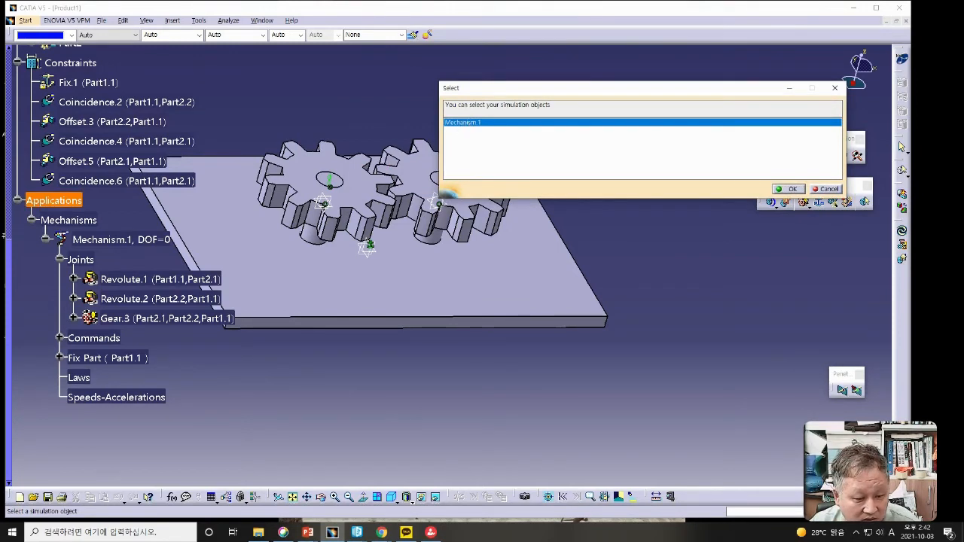
key(alt+Tab)
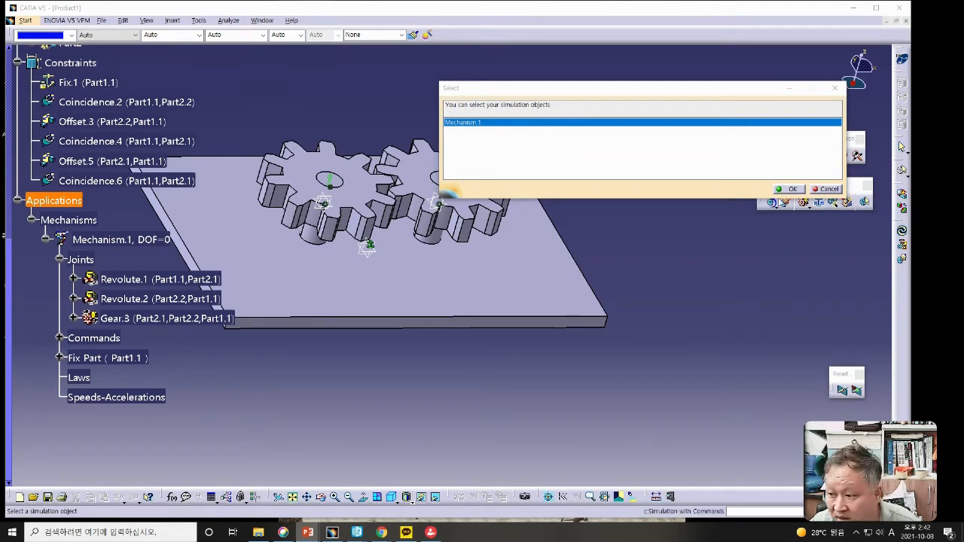
click(793, 189)
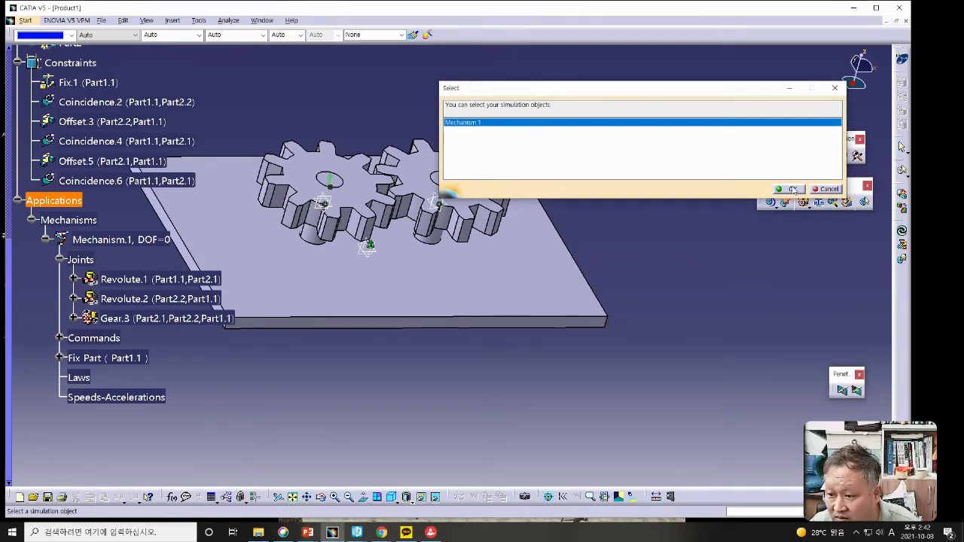
click(792, 189)
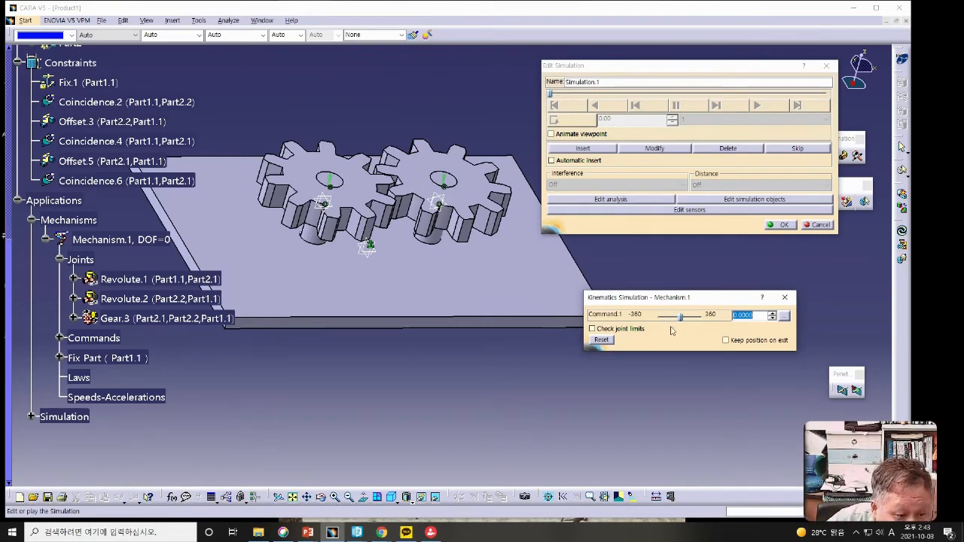
- Set Command.1 of Mechanism.1 to -360 in the kinematics simulation and reposition its dialog
drag(680, 319, 656, 327)
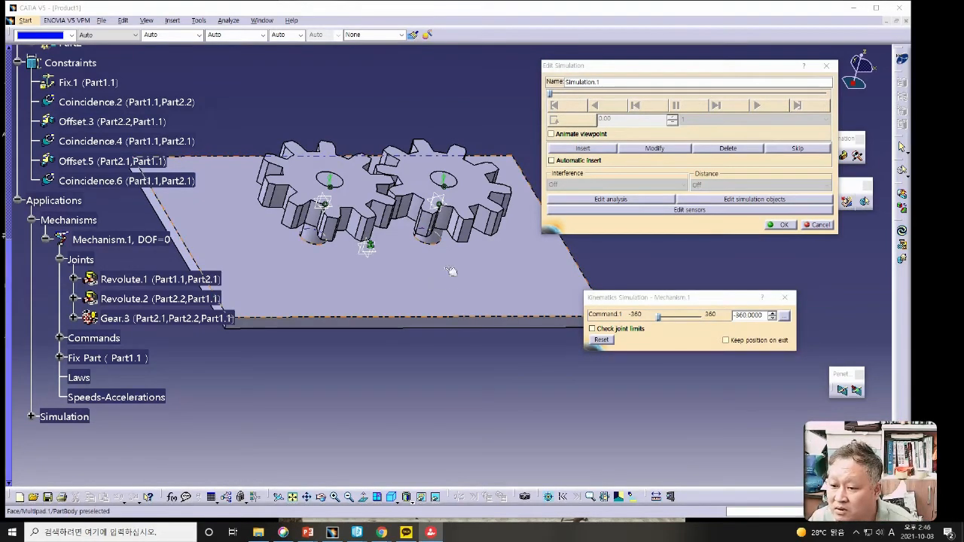
click(659, 319)
mouse_move(660, 321)
mouse_down()
mouse_move(702, 318)
mouse_move(649, 320)
mouse_up()
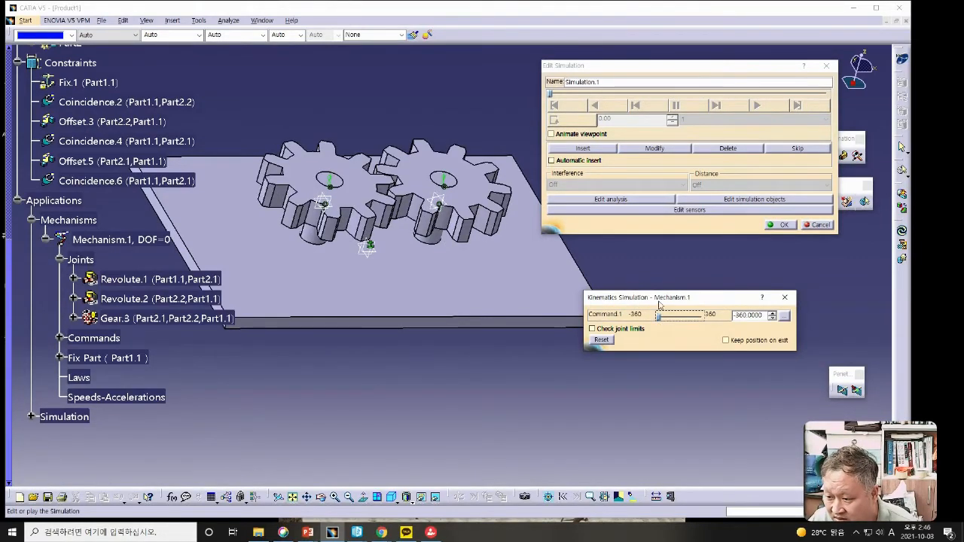
drag(704, 300, 720, 286)
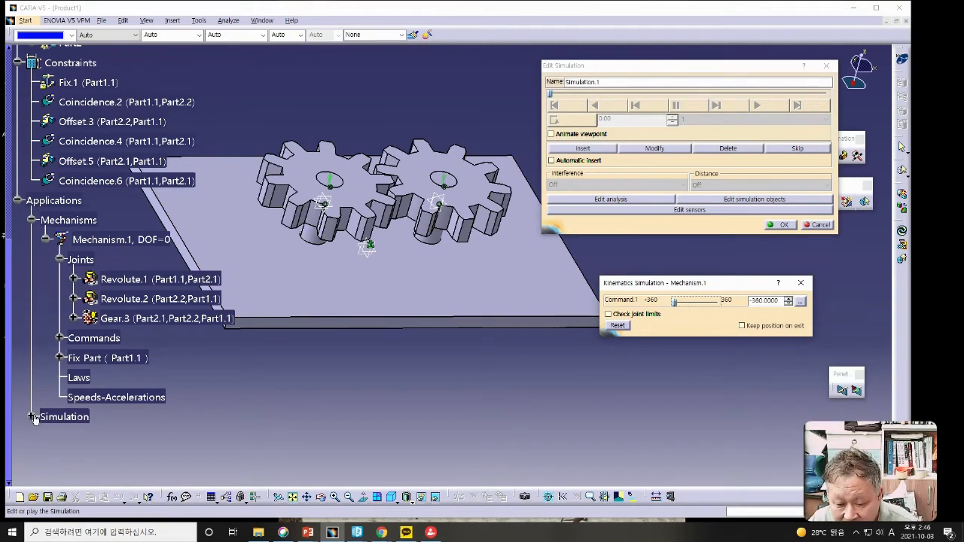
- Collapse the Joints, Mechanism.1, Mechanisms and Applications branches of the specification tree
click(60, 259)
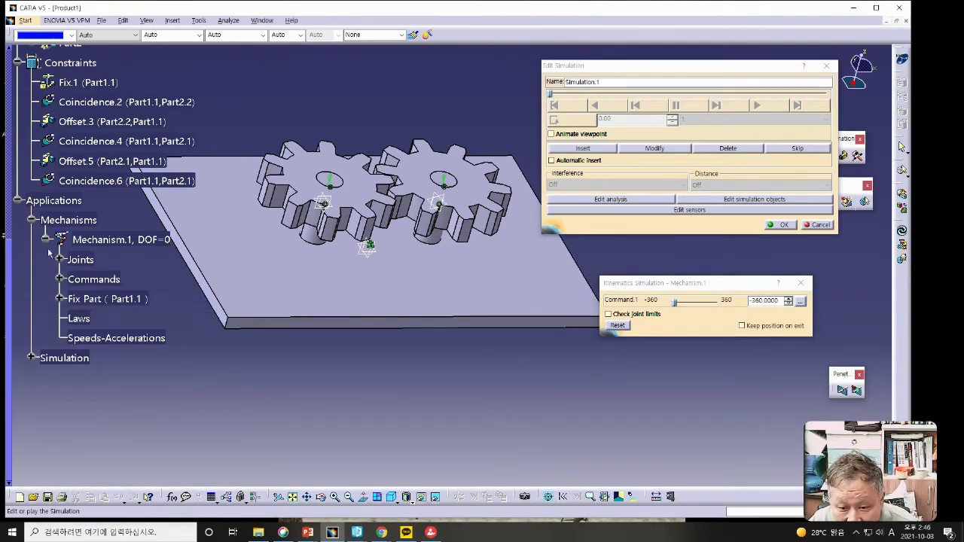
click(43, 240)
click(32, 221)
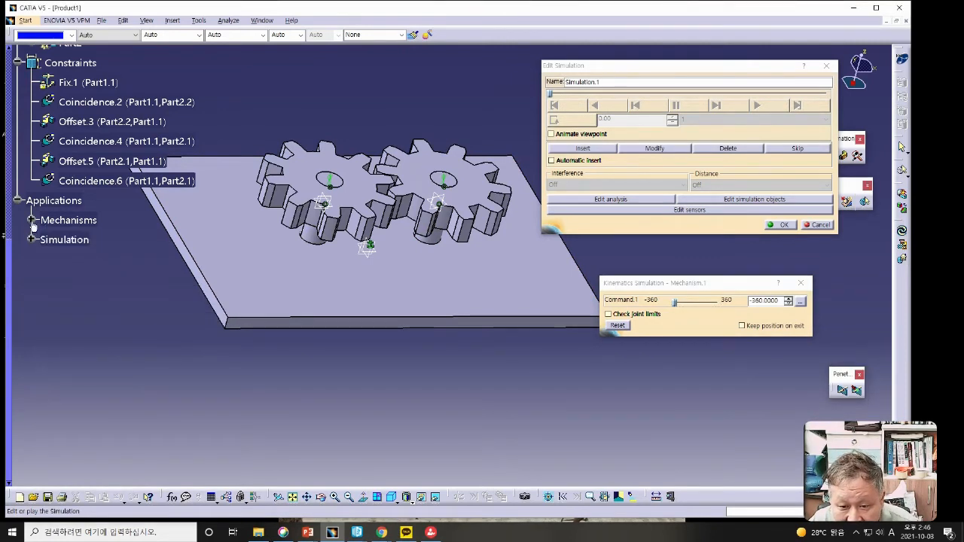
click(18, 200)
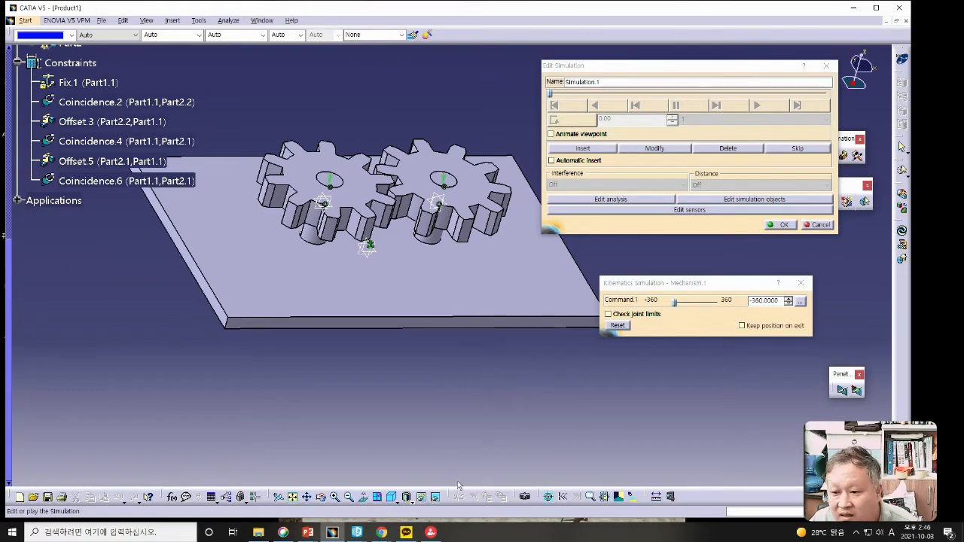
- Enable Animate viewpoint and insert the -360 position into Simulation.1
middle_drag(416, 363, 368, 403)
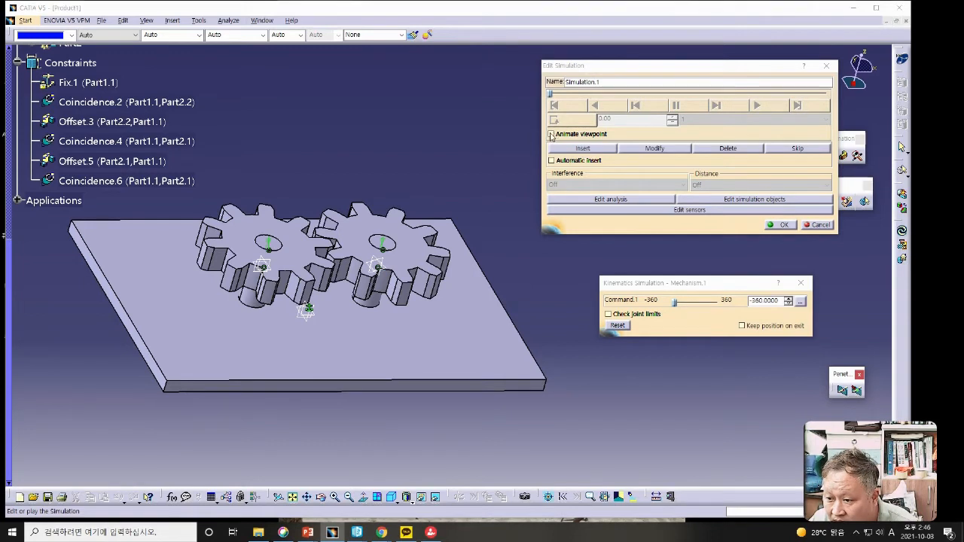
click(551, 134)
click(582, 150)
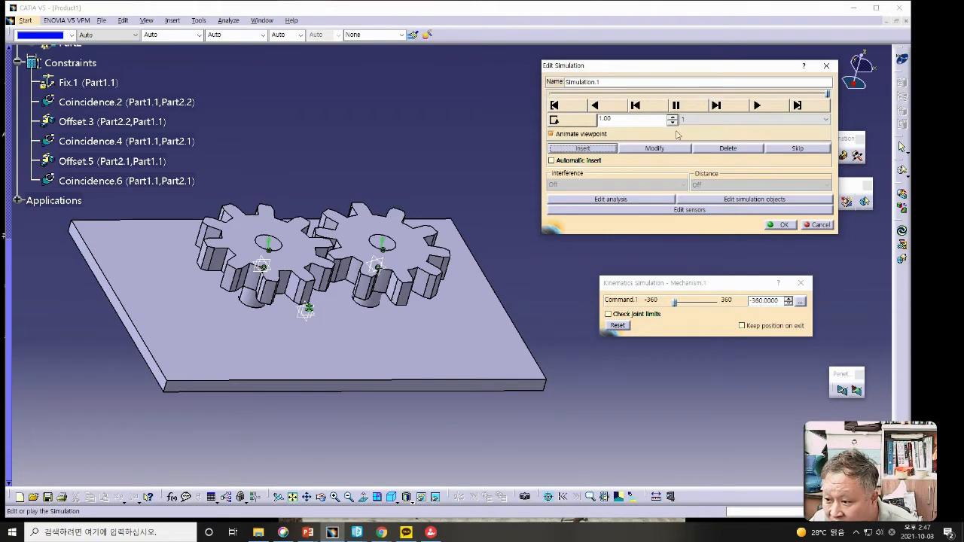
- Set the interpolation step of Simulation.1 to 0.01 and enable Automatic insert
drag(623, 119, 598, 134)
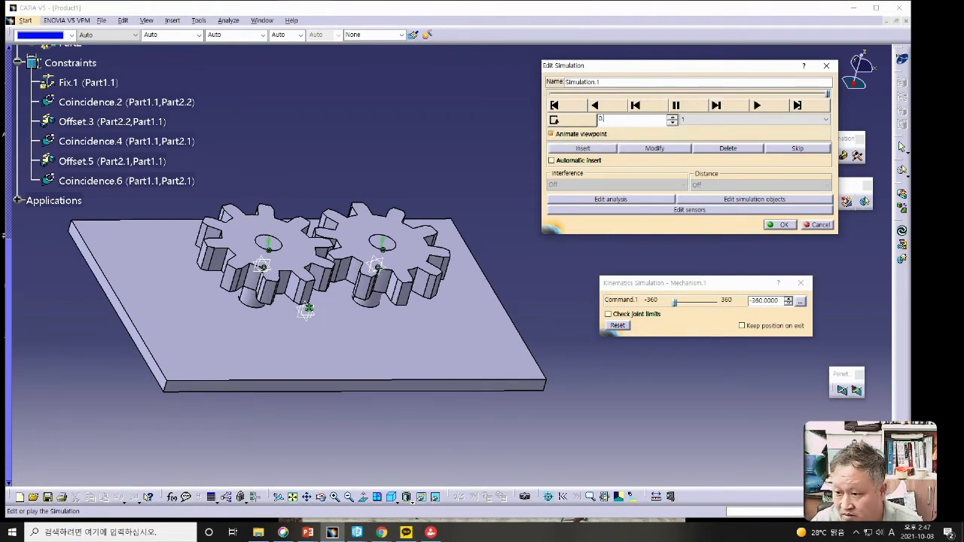
click(635, 165)
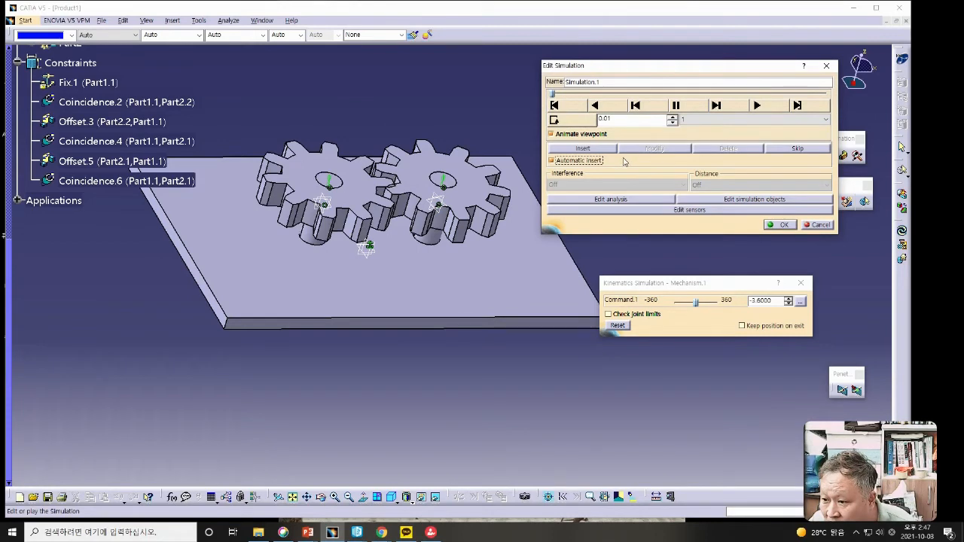
- Insert the current position into Simulation.1 and play it from time 0.01
click(583, 149)
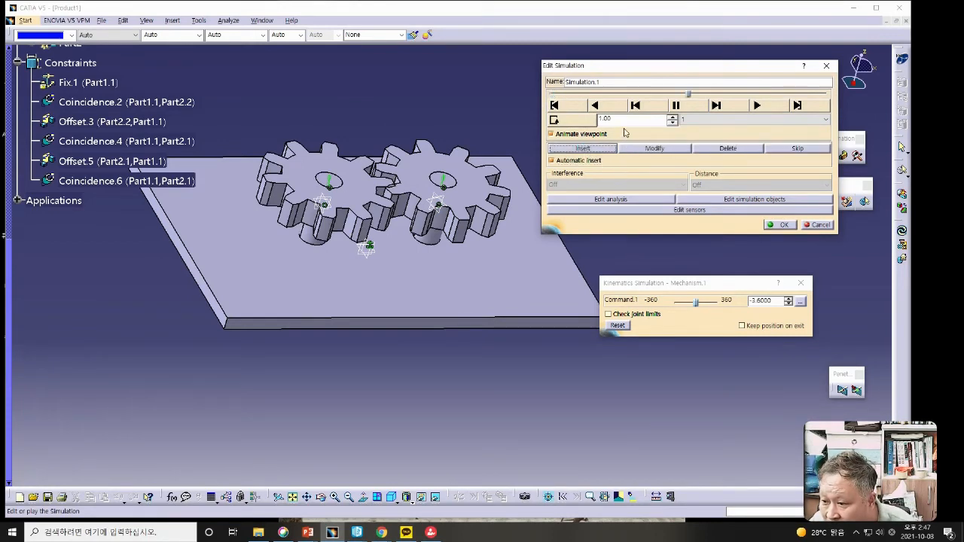
drag(614, 119, 559, 118)
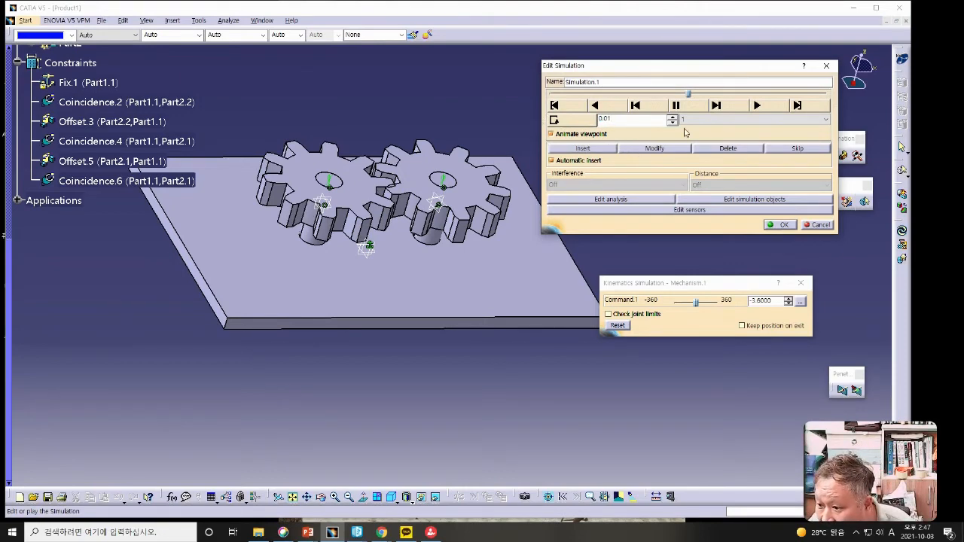
click(758, 106)
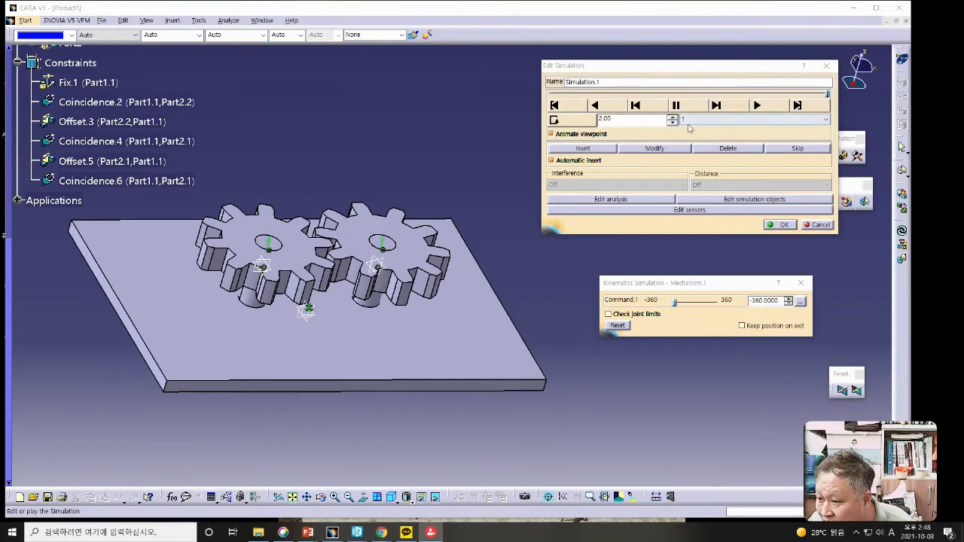
- Switch Simulation.1 to looped playback with an interpolation step of 0.01 and play it
click(576, 122)
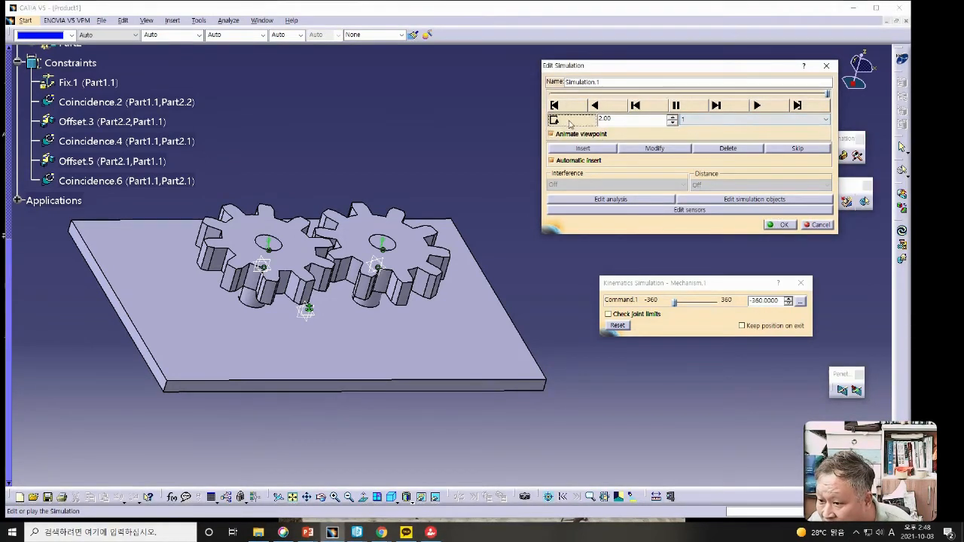
click(684, 120)
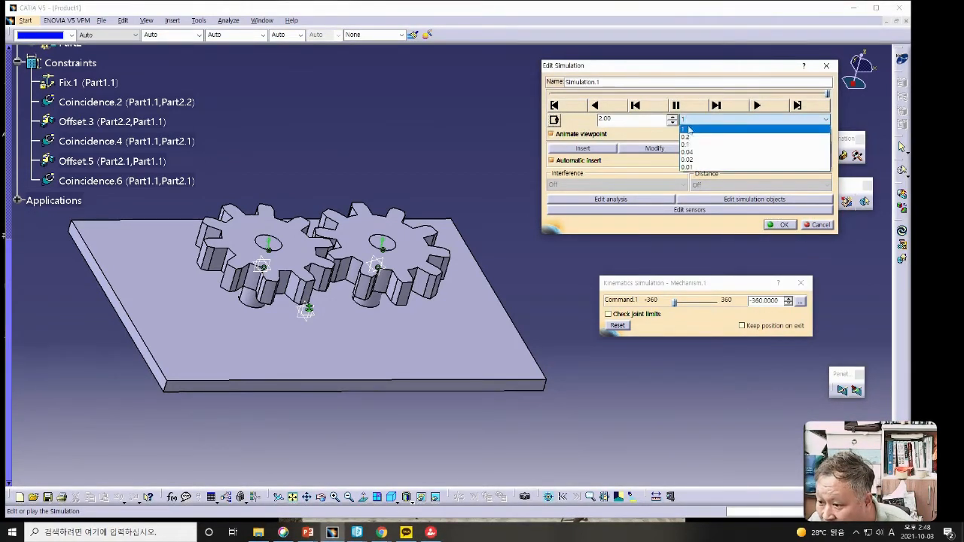
click(697, 168)
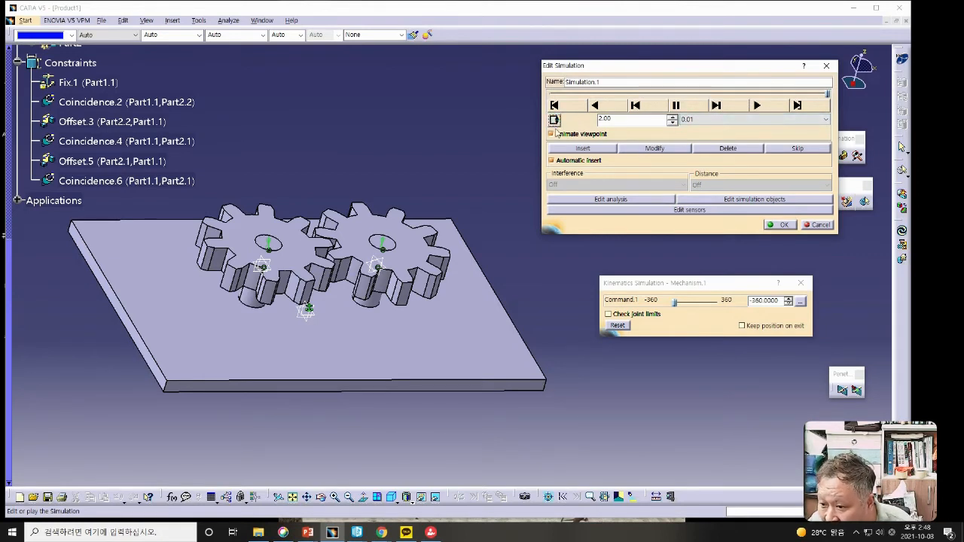
click(757, 106)
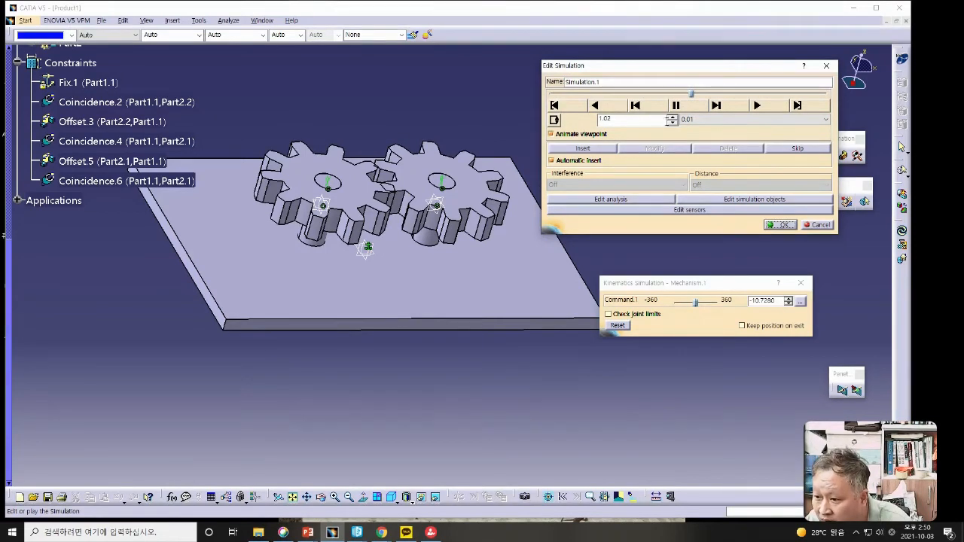
- Return Simulation.1 to its start position and enter 1 as its playback time
double_click(662, 120)
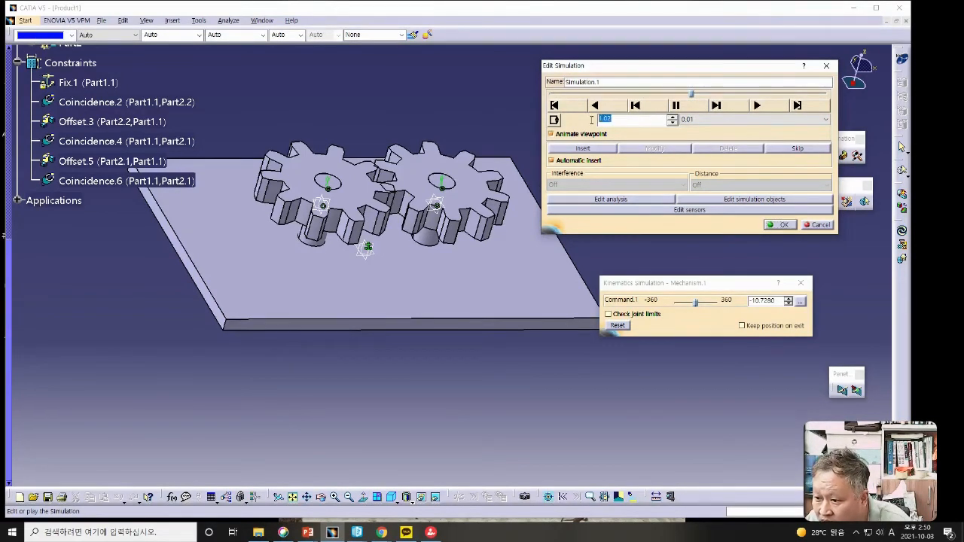
click(672, 123)
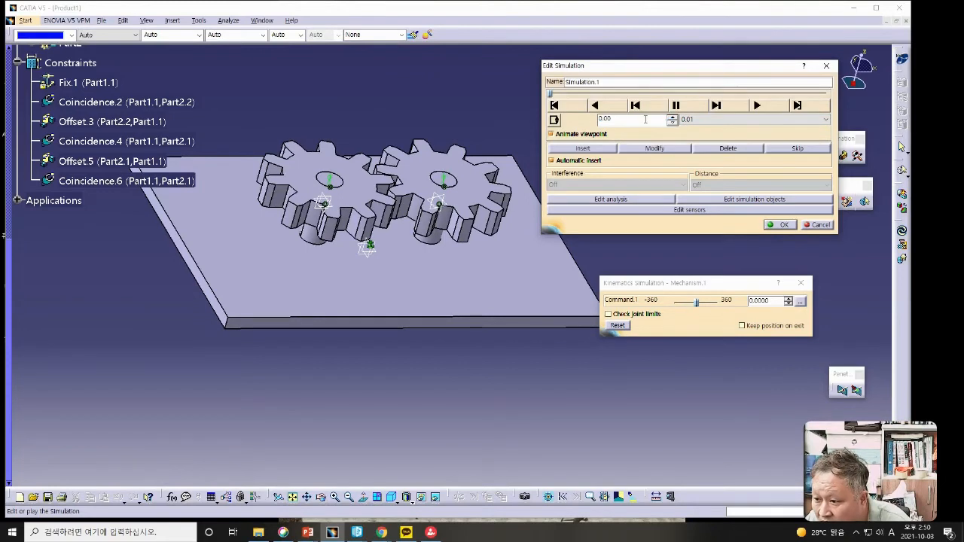
drag(652, 119, 542, 123)
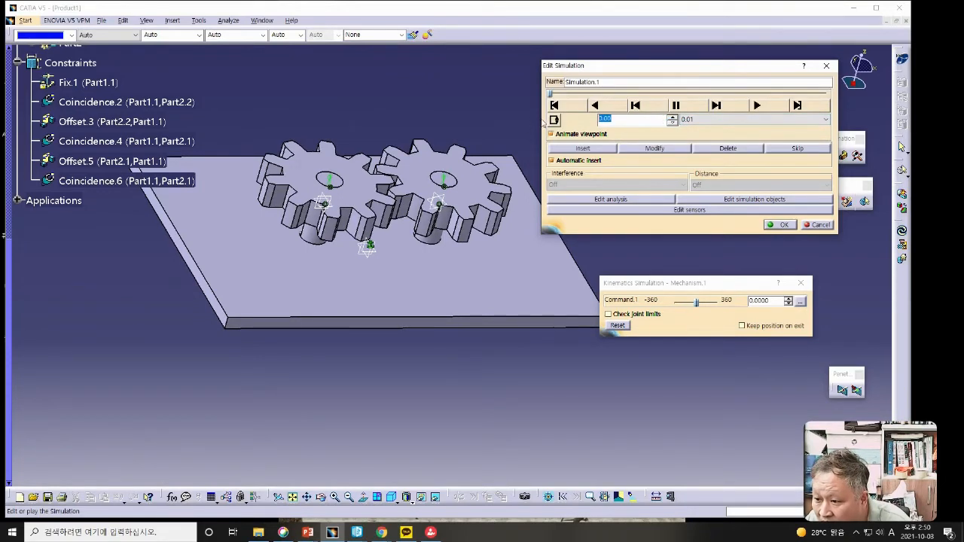
text(1)
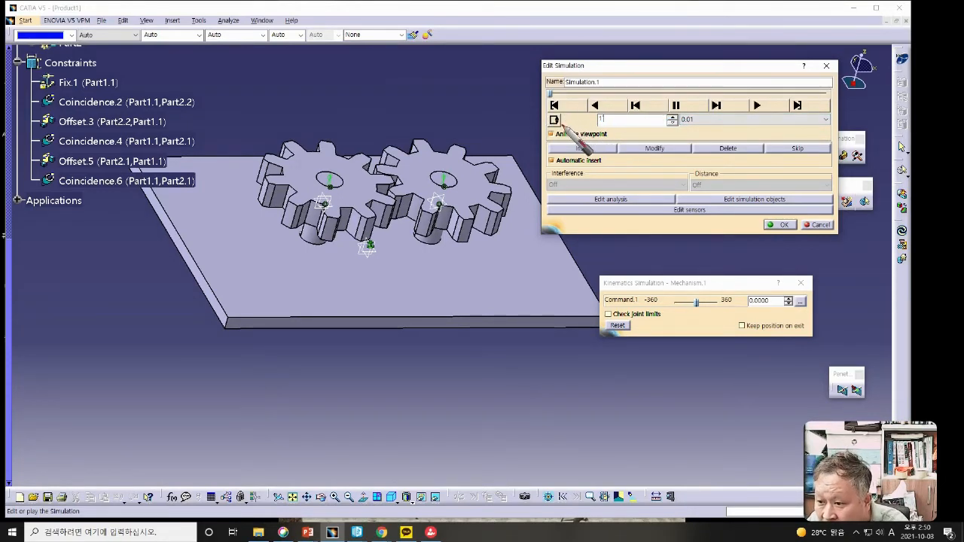
key(Return)
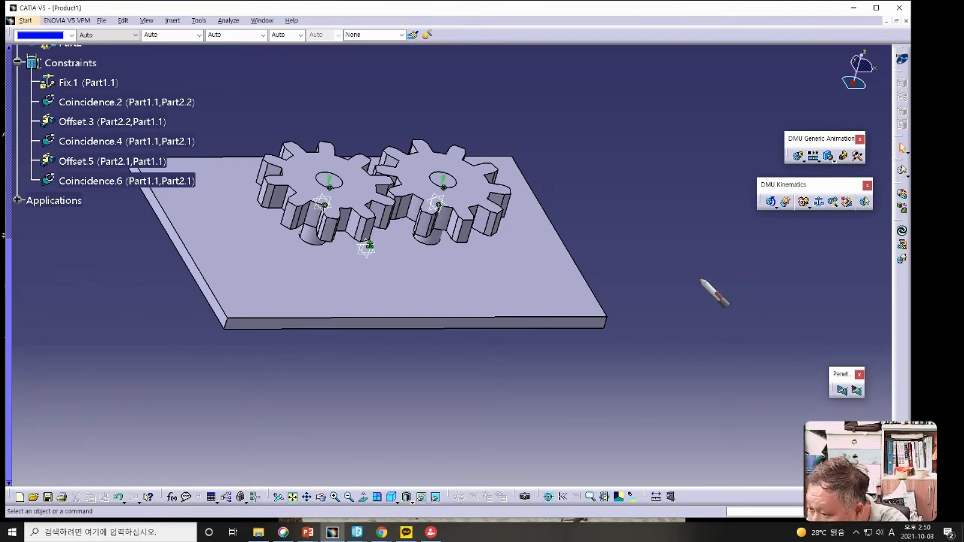
- Create a new simulation using Mechanism.1 as its simulation object
click(798, 156)
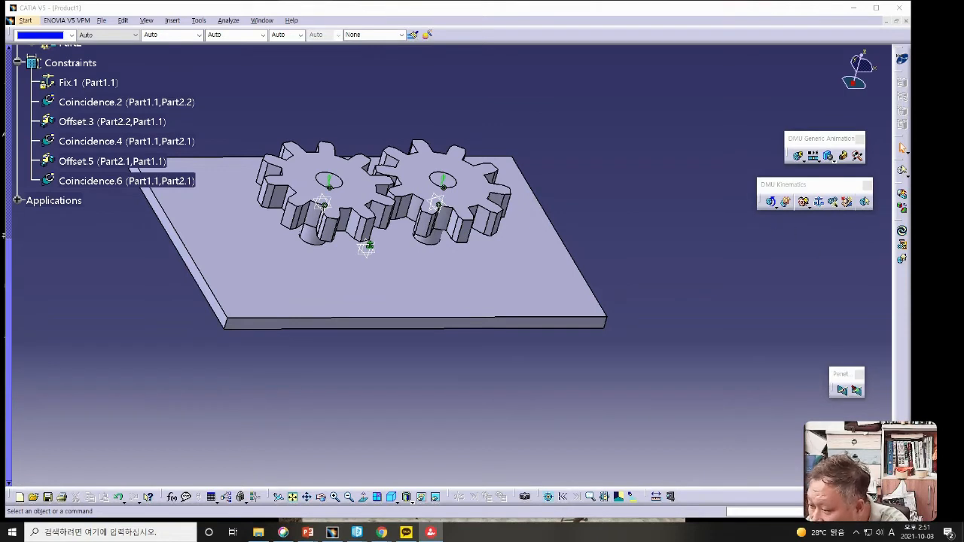
click(798, 155)
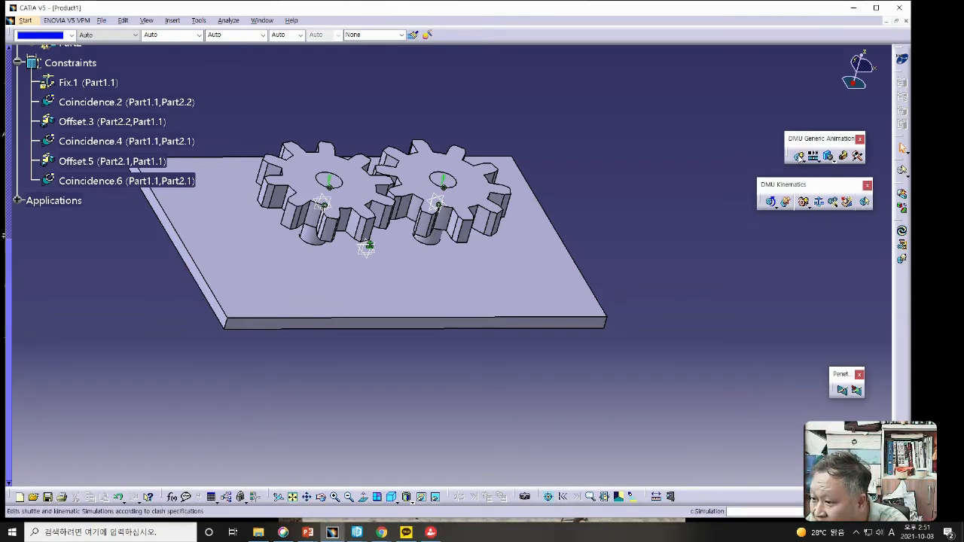
click(462, 123)
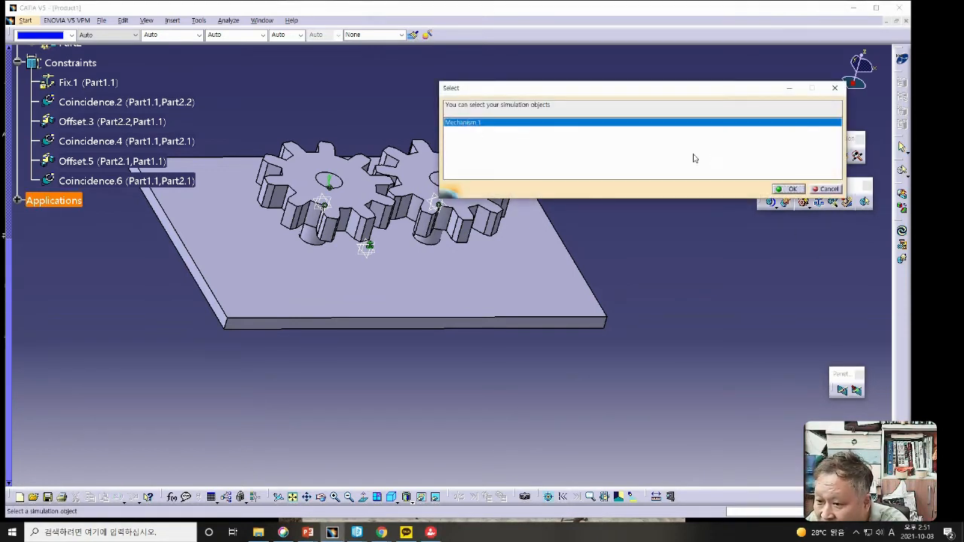
click(788, 188)
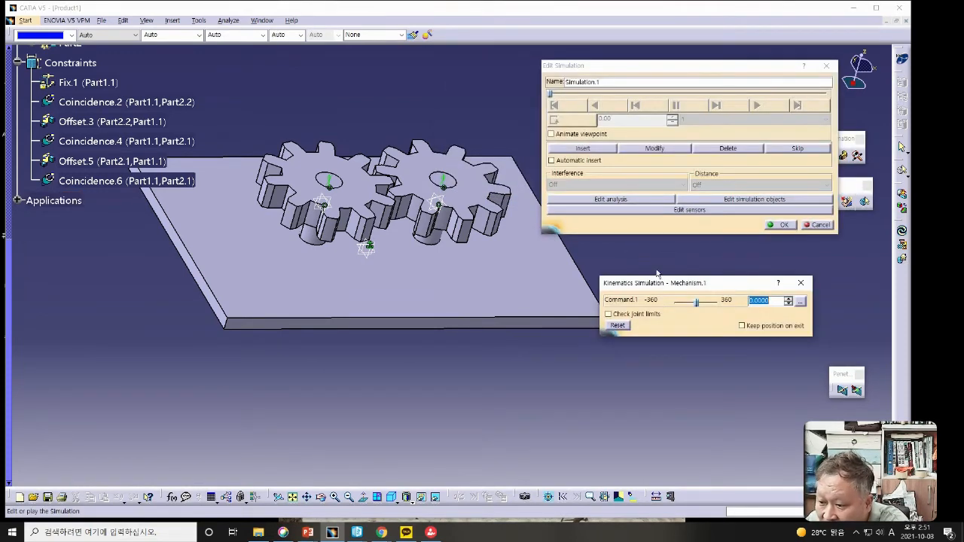
- Insert the 360 position of Command.1 into Simulation.1 with Animate viewpoint enabled
drag(696, 303, 727, 307)
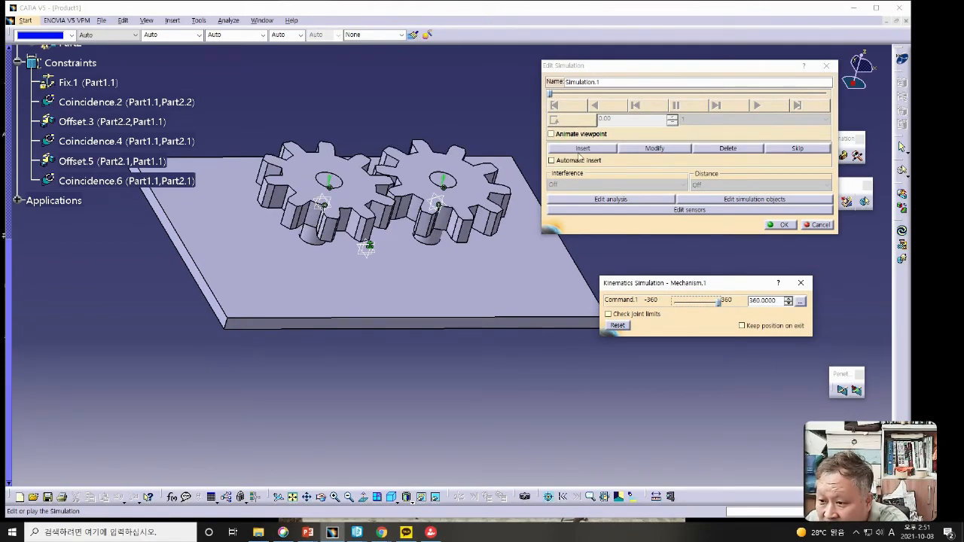
click(551, 133)
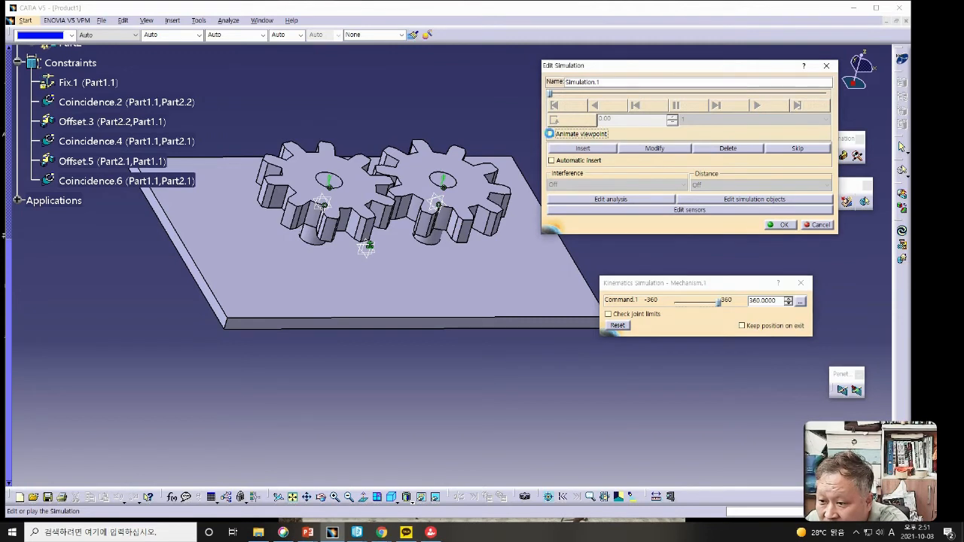
click(582, 148)
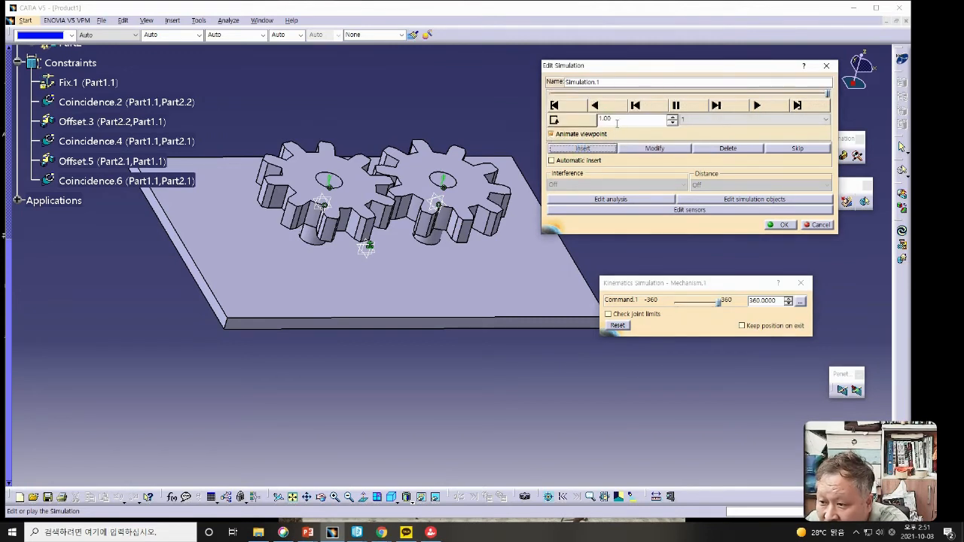
- Set the interpolation step of Simulation.1 to 0.01 and try to play it
click(687, 120)
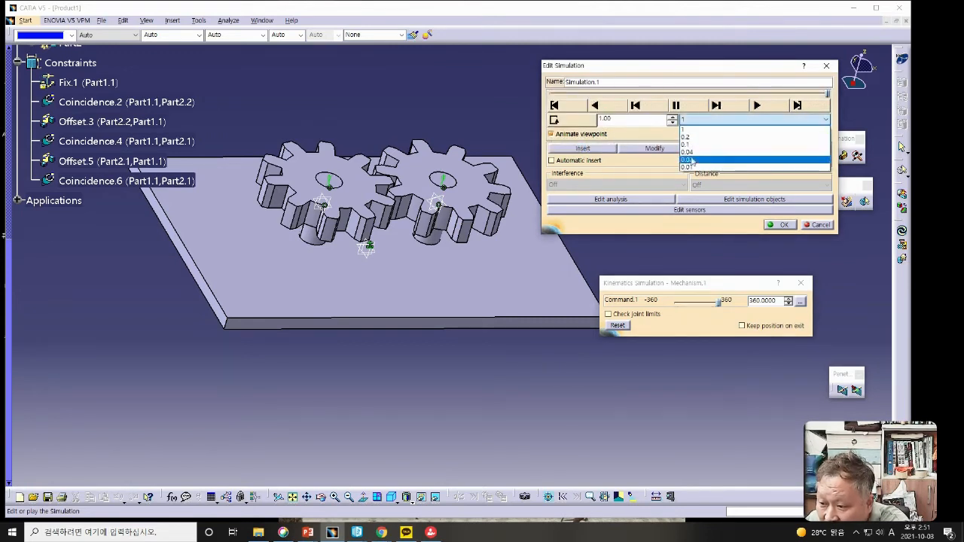
click(691, 168)
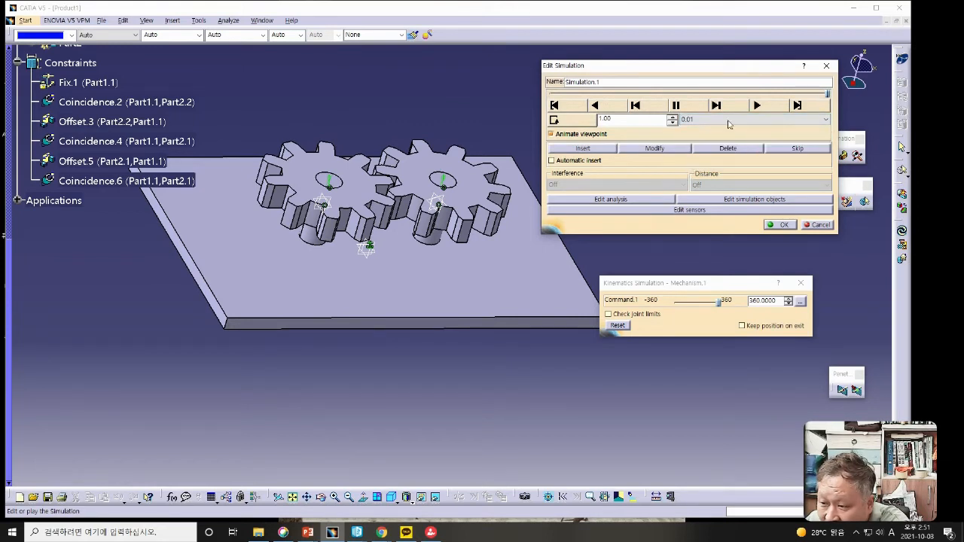
click(757, 106)
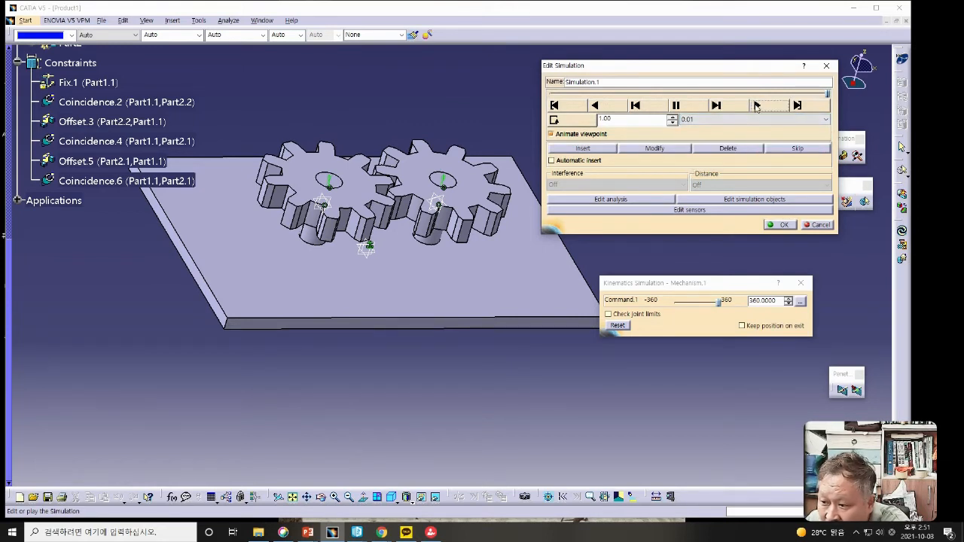
- Insert two more positions at 360, replay the simulation from an earlier position, and discard it
click(582, 149)
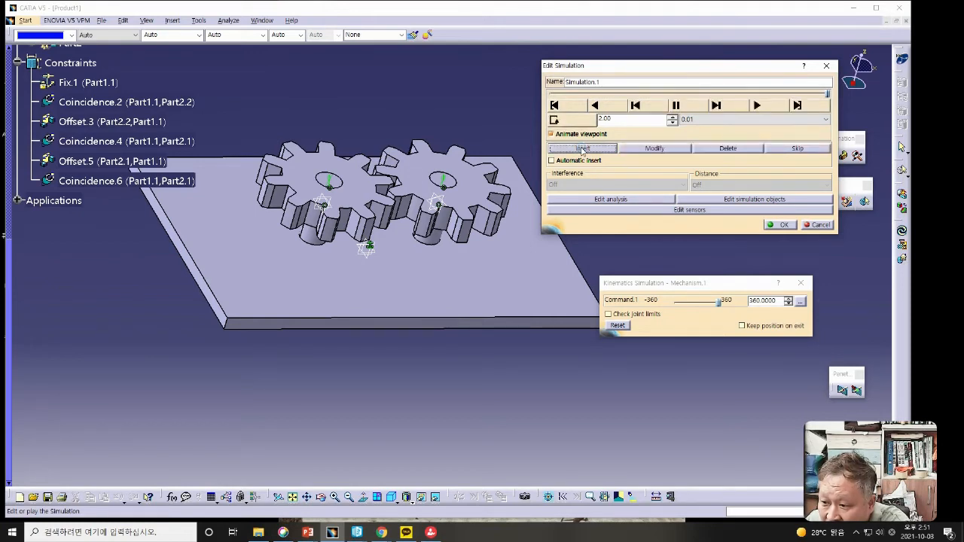
click(599, 148)
click(672, 123)
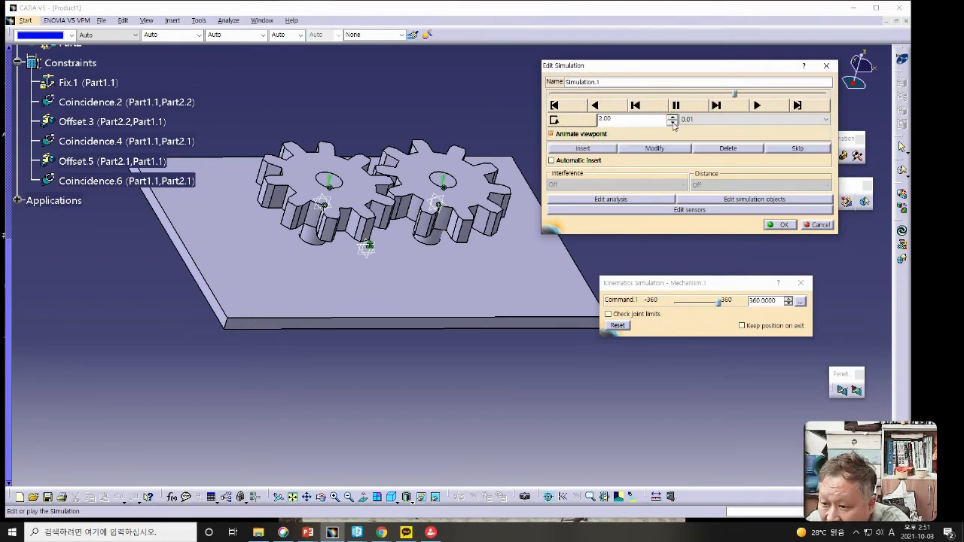
click(672, 123)
click(757, 107)
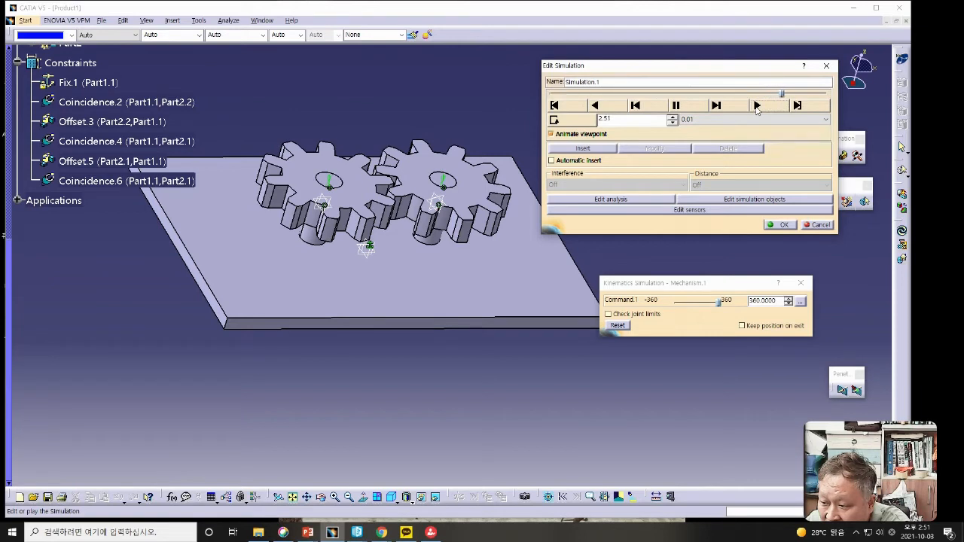
click(821, 226)
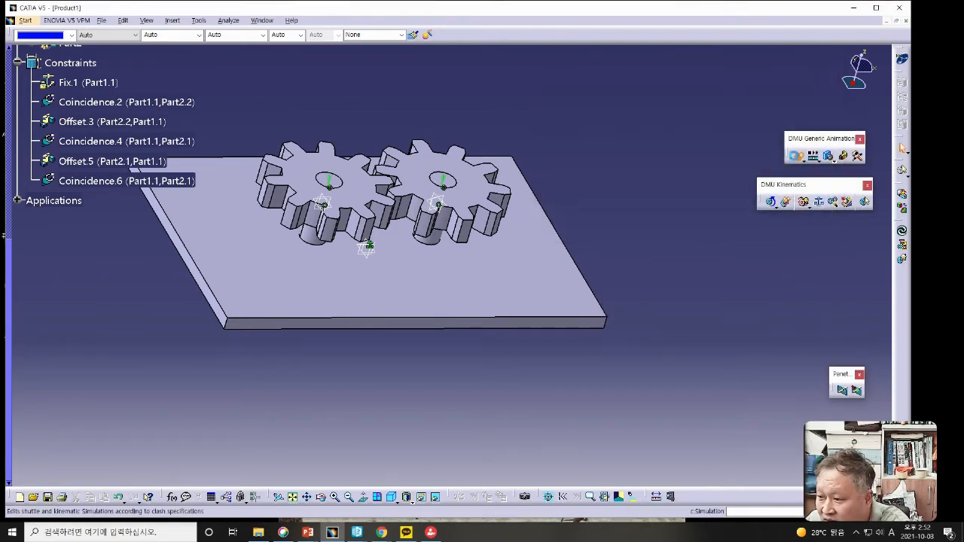
- Create a simulation of Mechanism.1 with Animate viewpoint enabled and insert the 0 position of Command.1
click(795, 155)
click(461, 123)
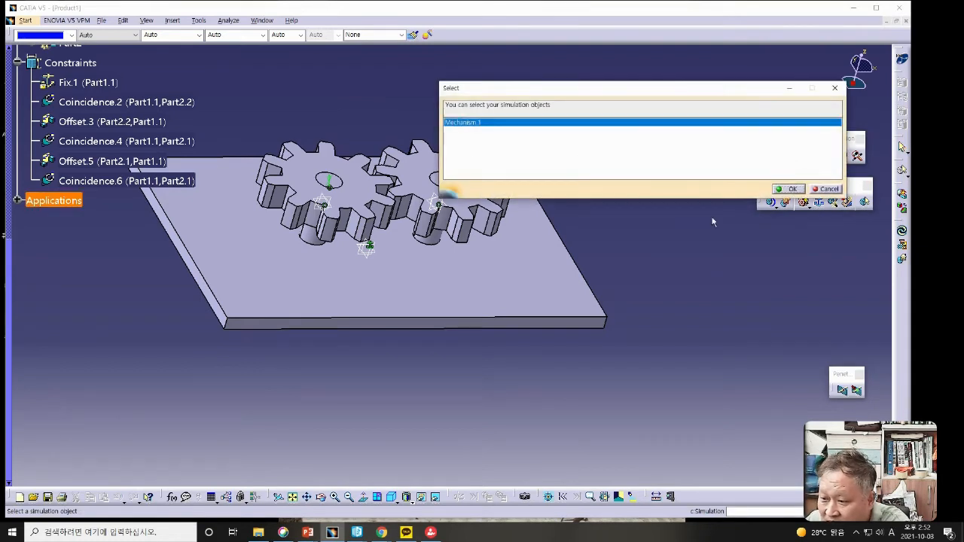
click(788, 190)
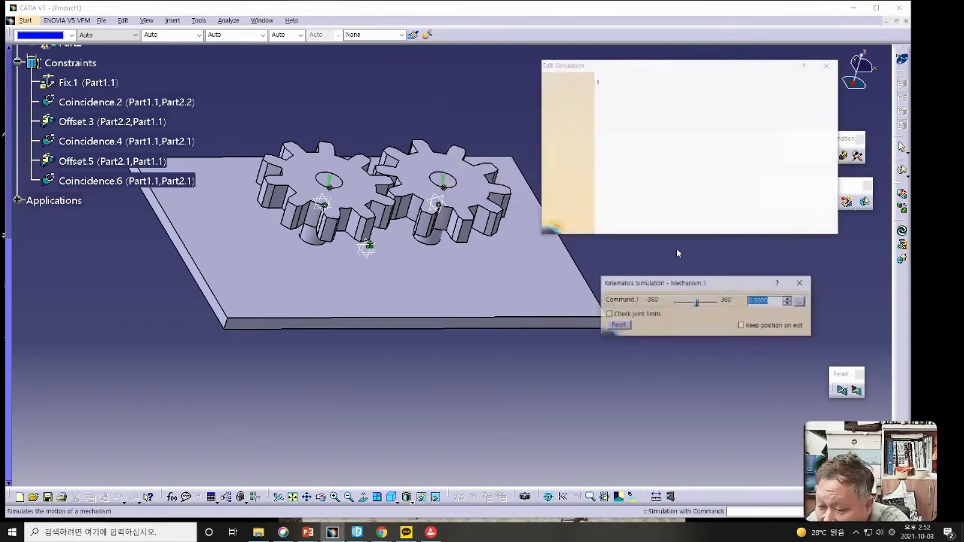
click(556, 137)
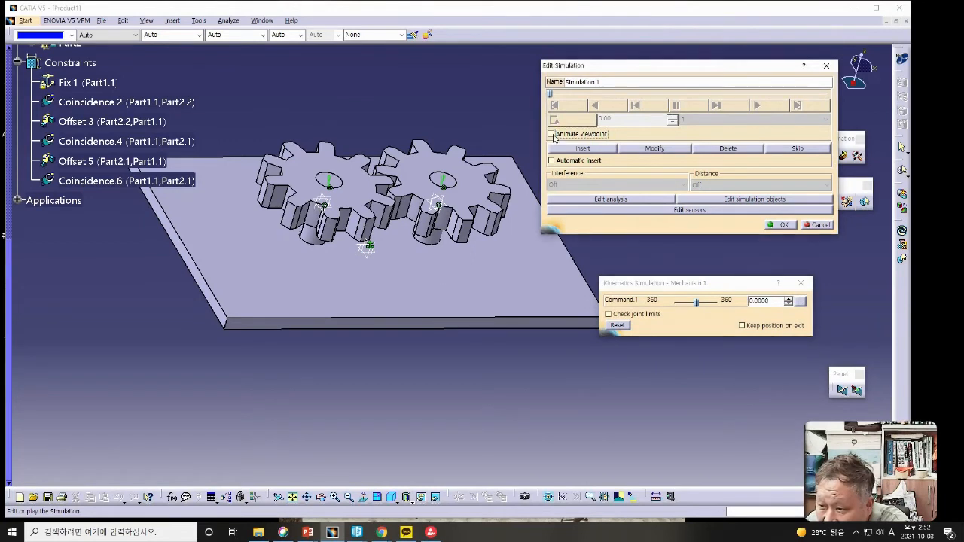
click(595, 150)
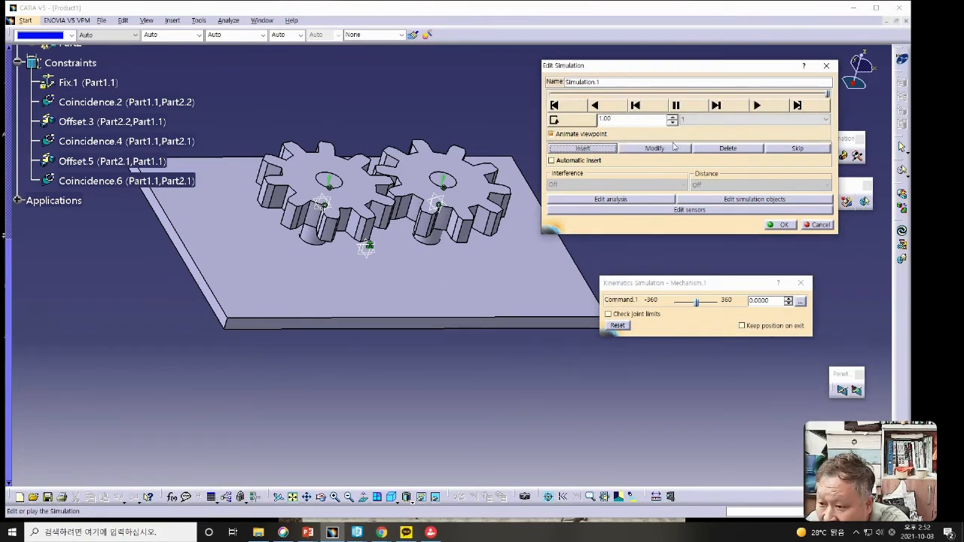
- Set the new simulation's interpolation step to 0.01 and play it
click(701, 119)
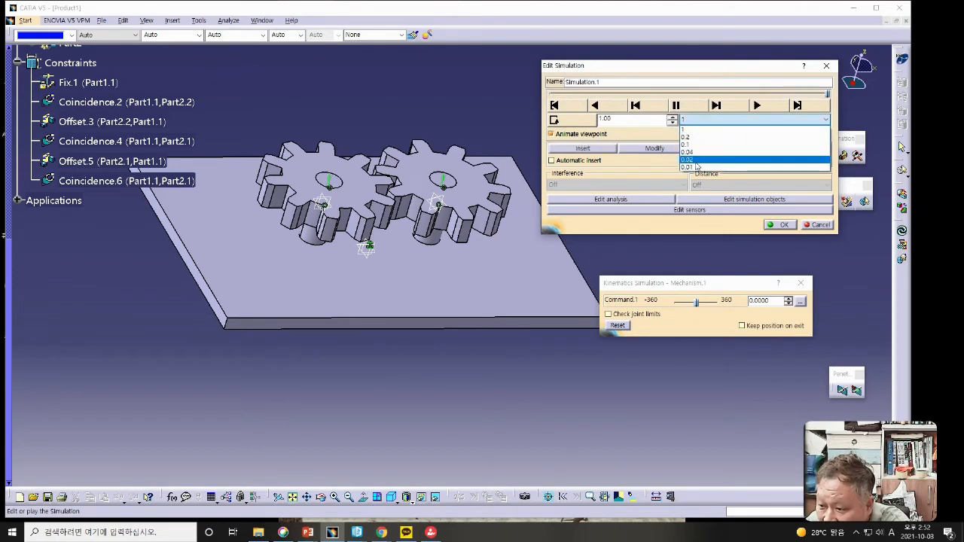
click(696, 171)
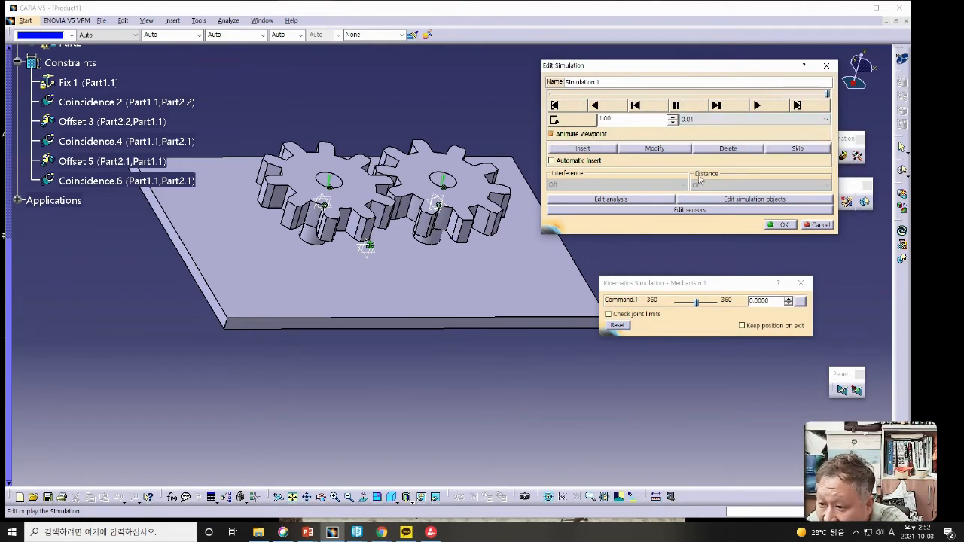
click(757, 106)
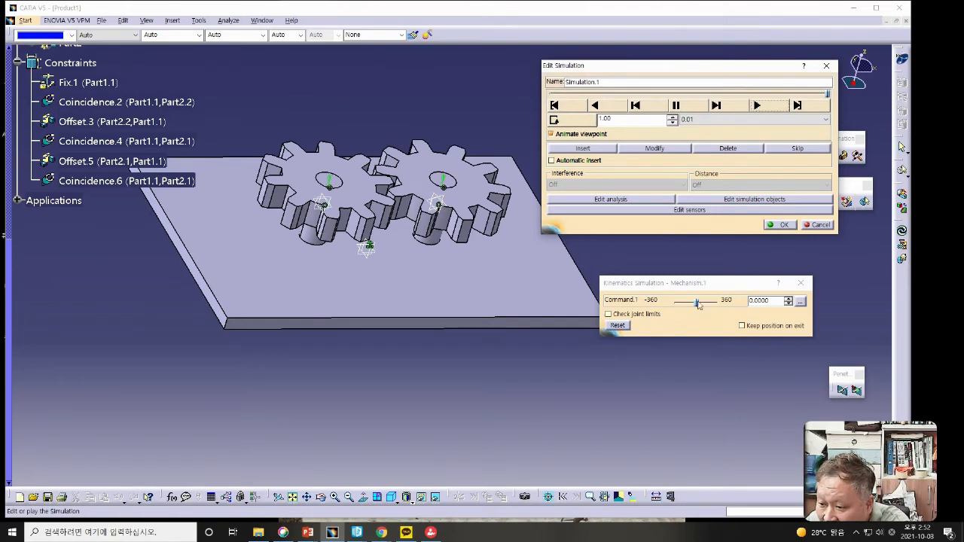
- Move Command.1 to 259.2 and try playing the simulation in different loop modes
mouse_move(697, 303)
mouse_down()
mouse_move(708, 304)
mouse_move(685, 301)
mouse_move(713, 305)
mouse_up()
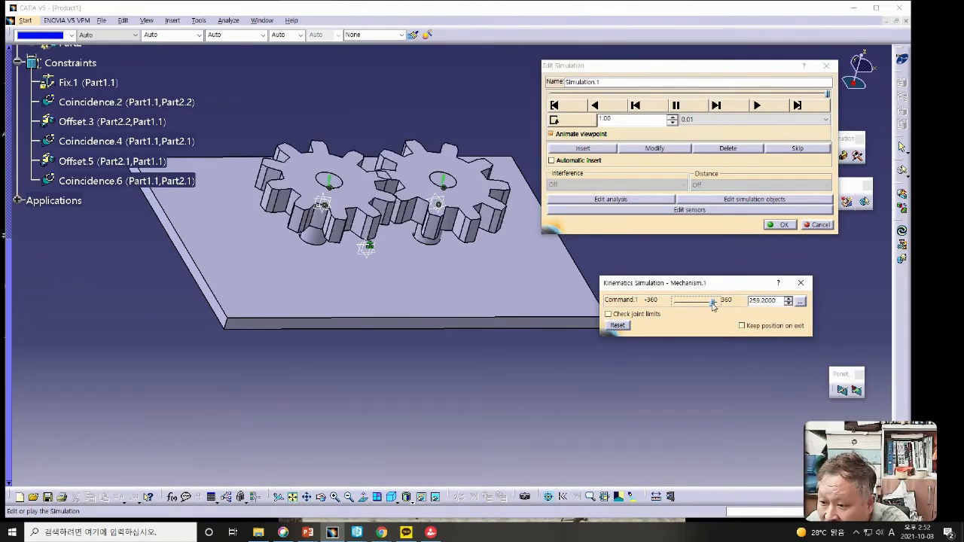
click(555, 121)
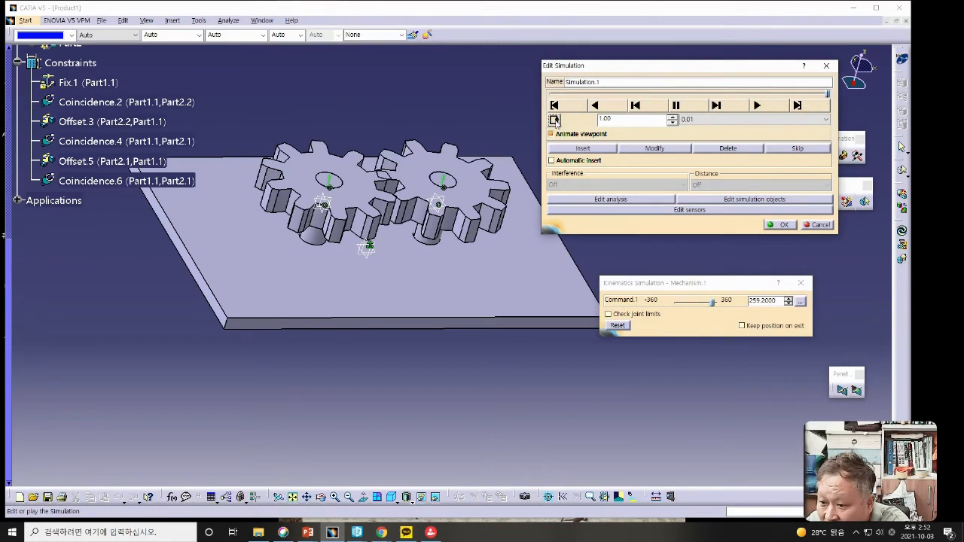
click(757, 106)
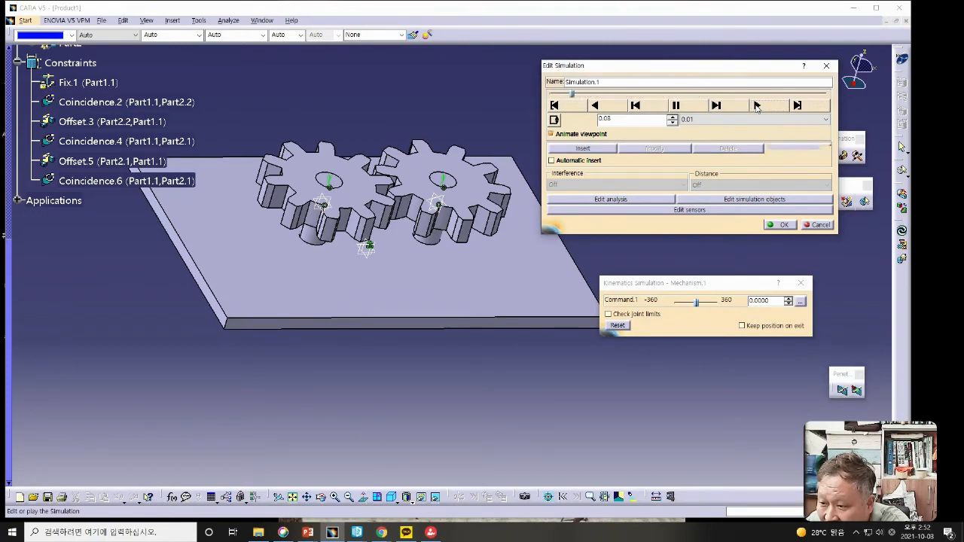
click(757, 107)
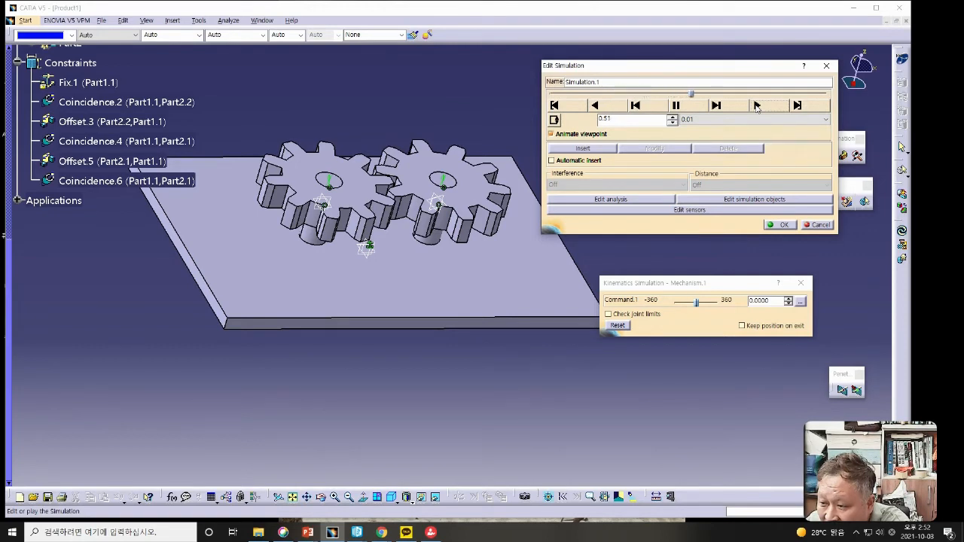
click(676, 106)
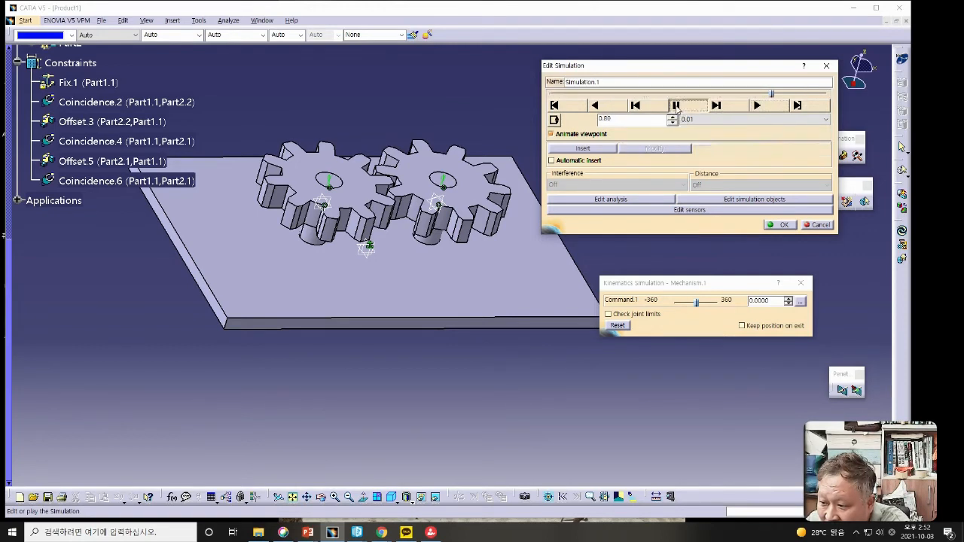
click(556, 120)
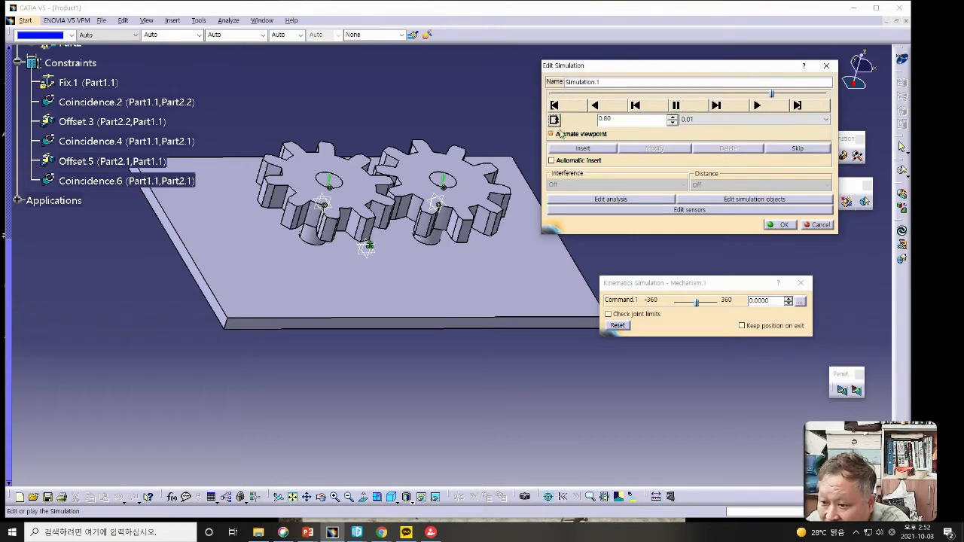
click(757, 106)
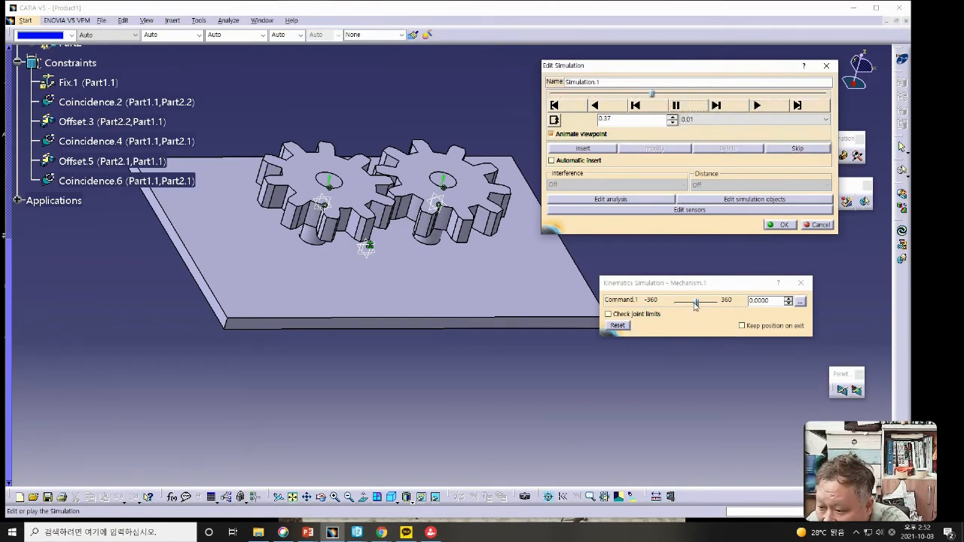
- Move Command.1 to 295.2, try to replay the simulation in another loop mode, and close it with Automatic insert enabled
mouse_move(695, 304)
mouse_down()
mouse_move(678, 302)
mouse_move(714, 303)
mouse_up()
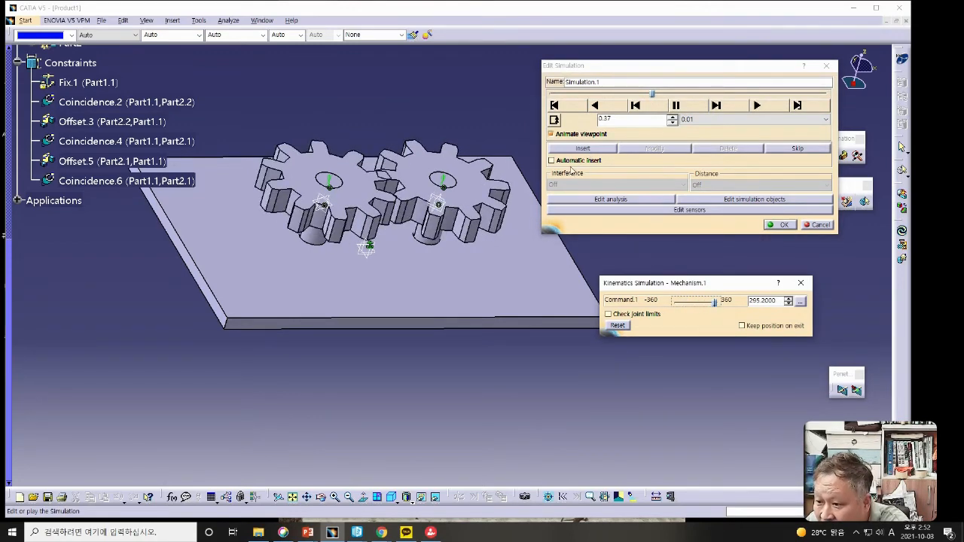
click(554, 120)
click(554, 120)
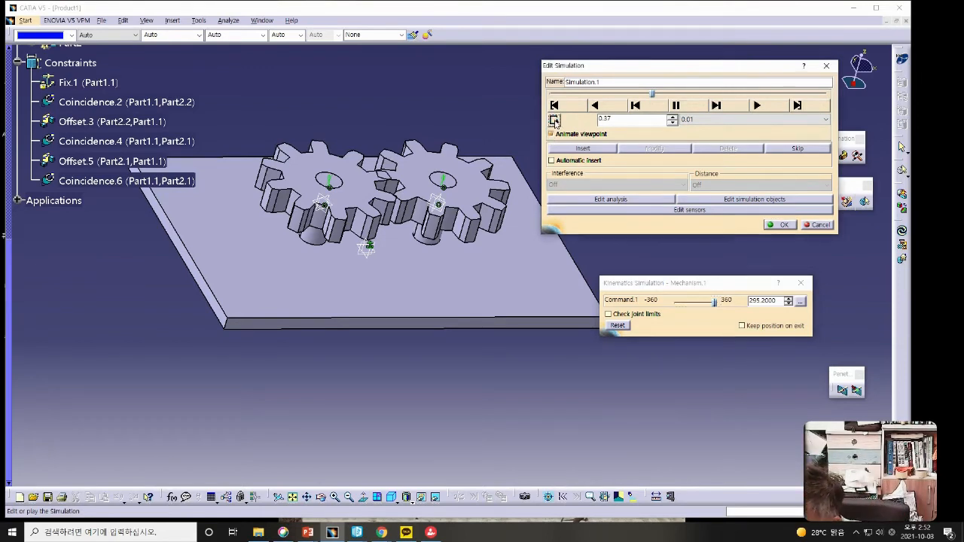
click(756, 106)
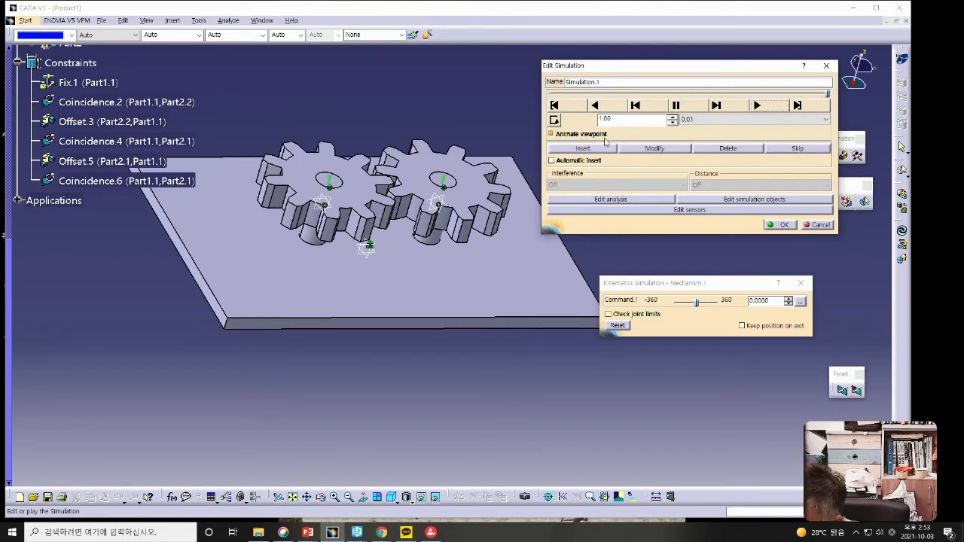
click(551, 161)
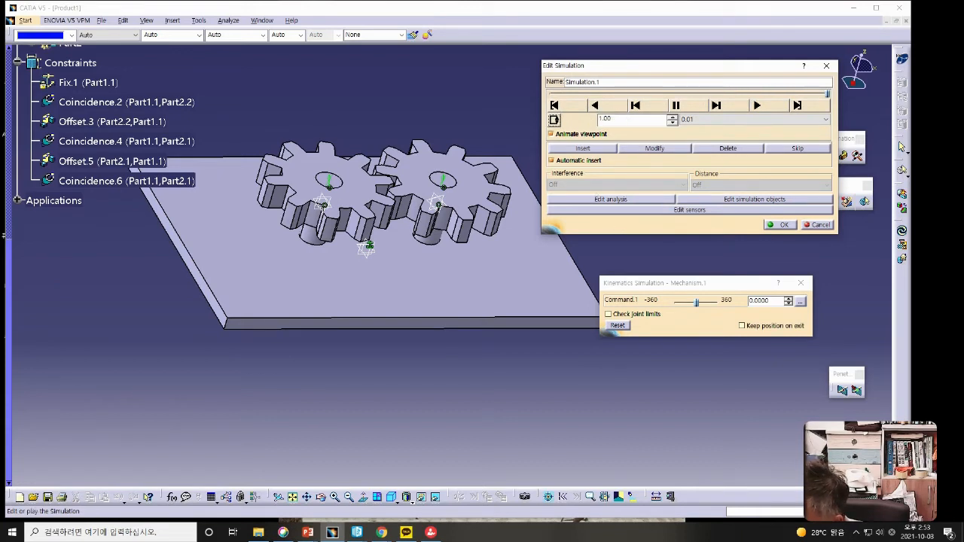
click(781, 224)
- Create a simulation of Mechanism.1 with Animate viewpoint enabled and insert the 324 position of Command.1
click(798, 156)
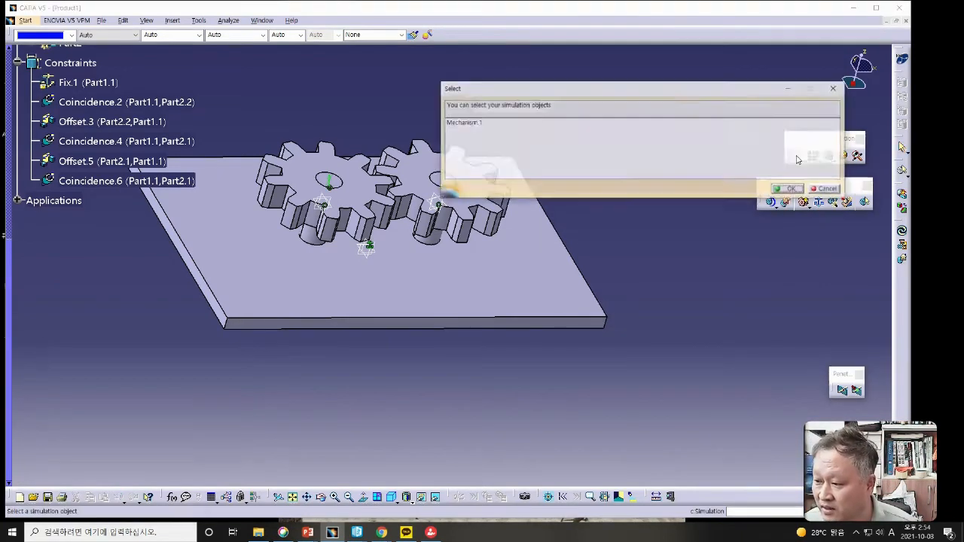
click(476, 123)
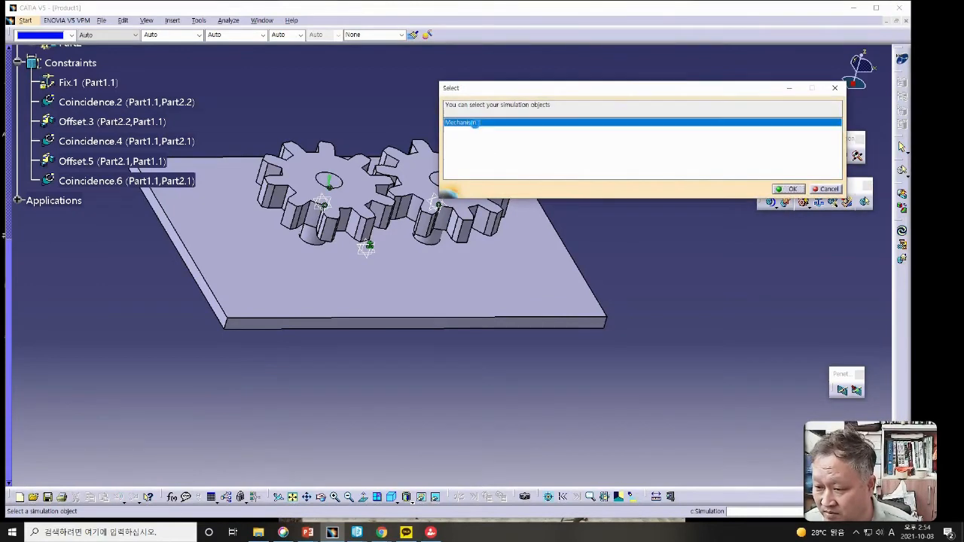
click(788, 189)
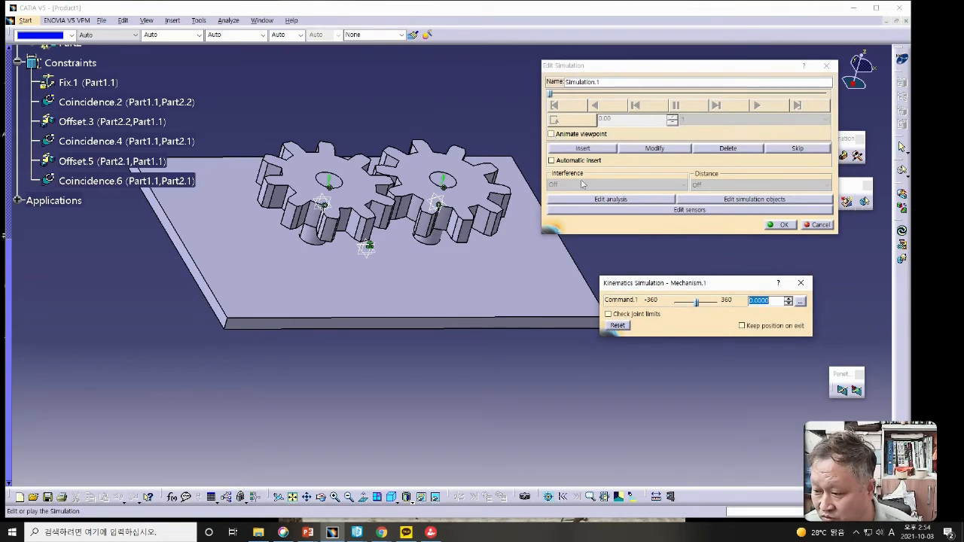
drag(696, 300, 715, 301)
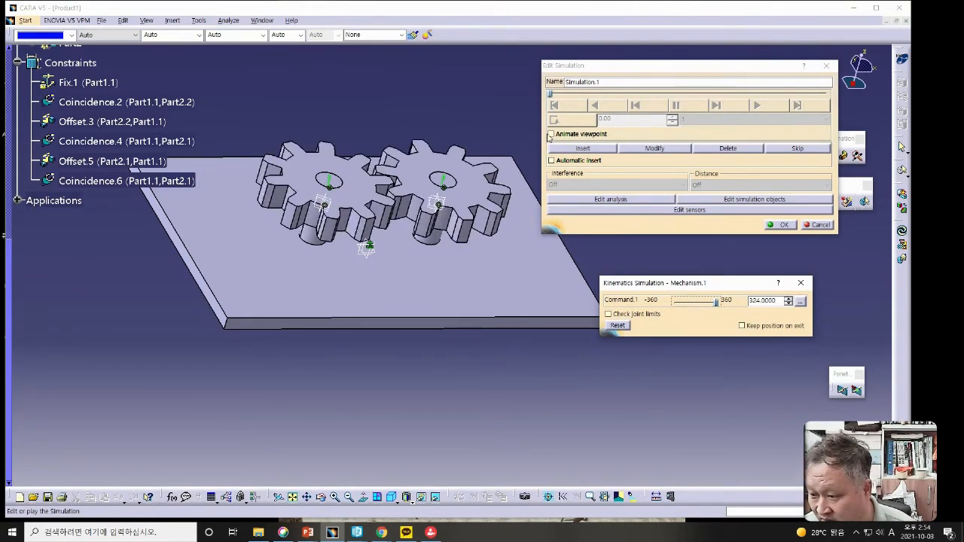
click(551, 134)
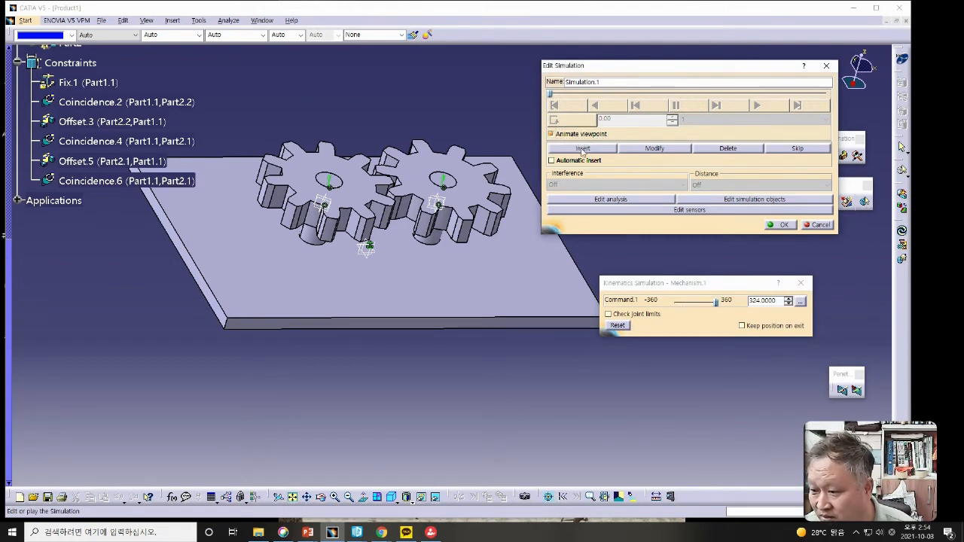
click(582, 148)
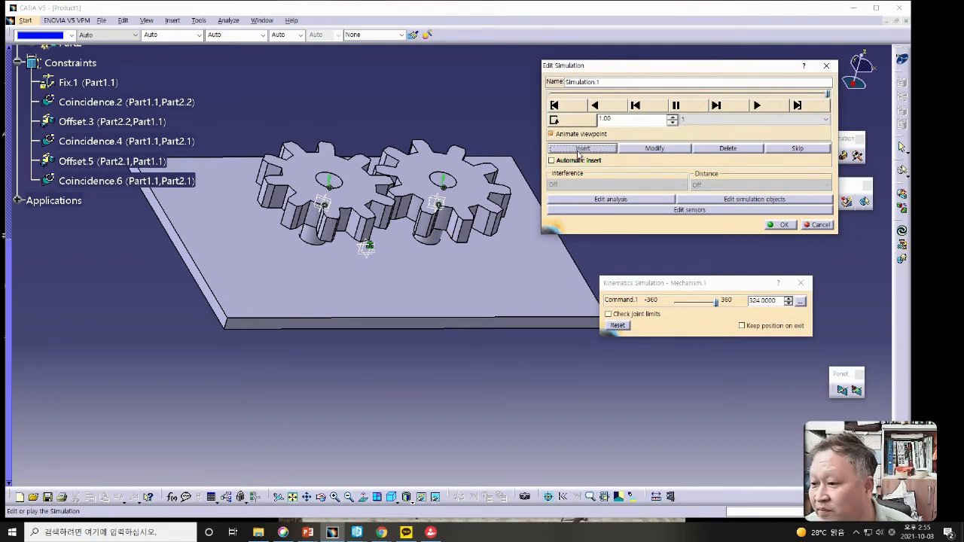
- Switch the new simulation to looping playback, play it, and pause it
click(555, 120)
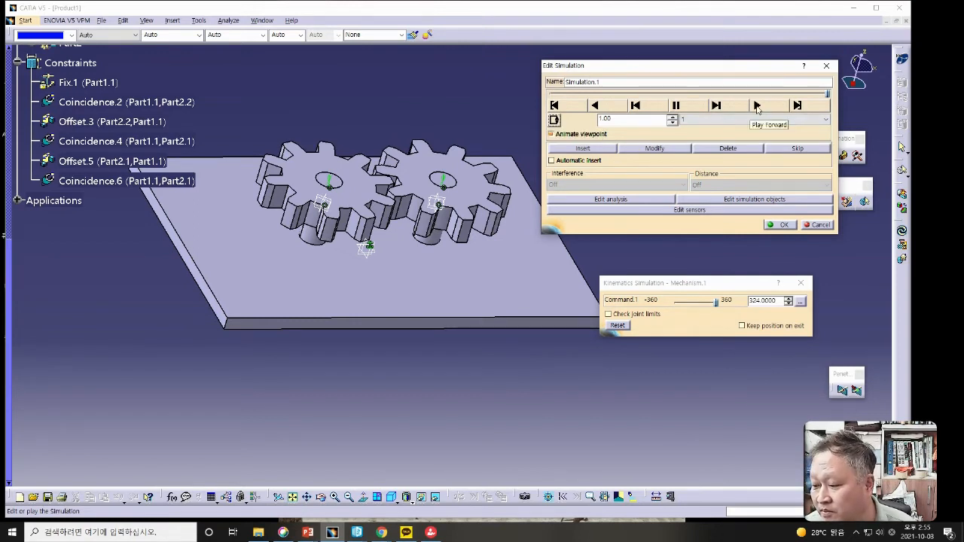
click(757, 106)
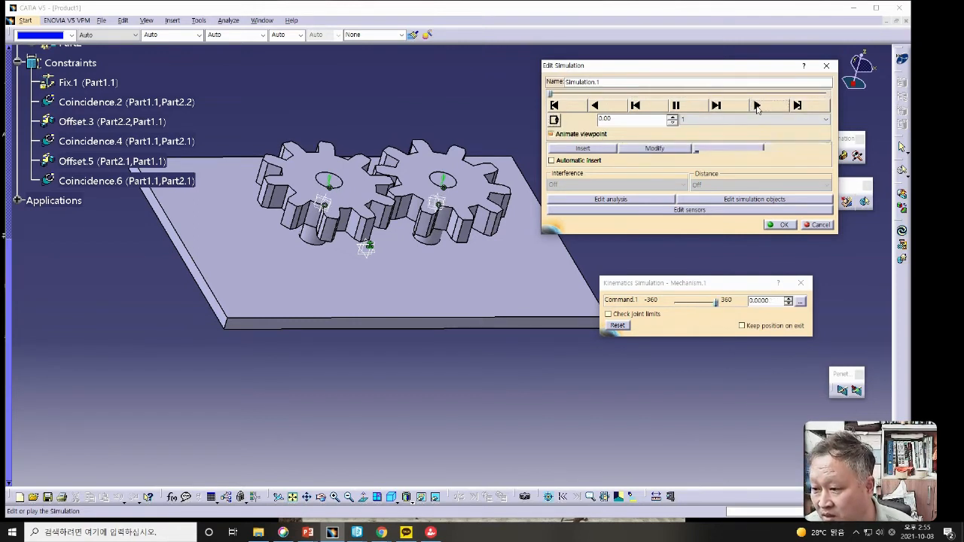
click(676, 106)
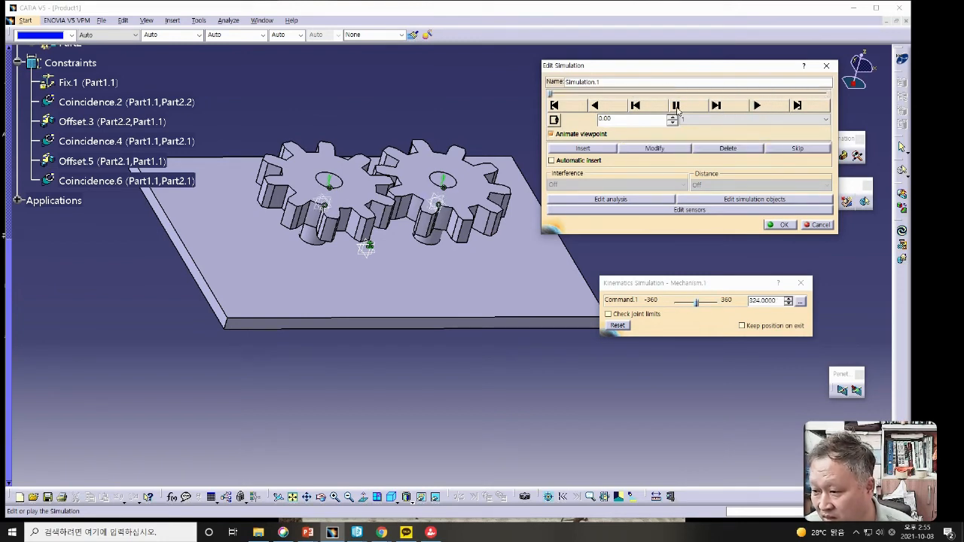
click(677, 108)
- Set the interpolation step to 0.01 and play the looping gear simulation
click(686, 120)
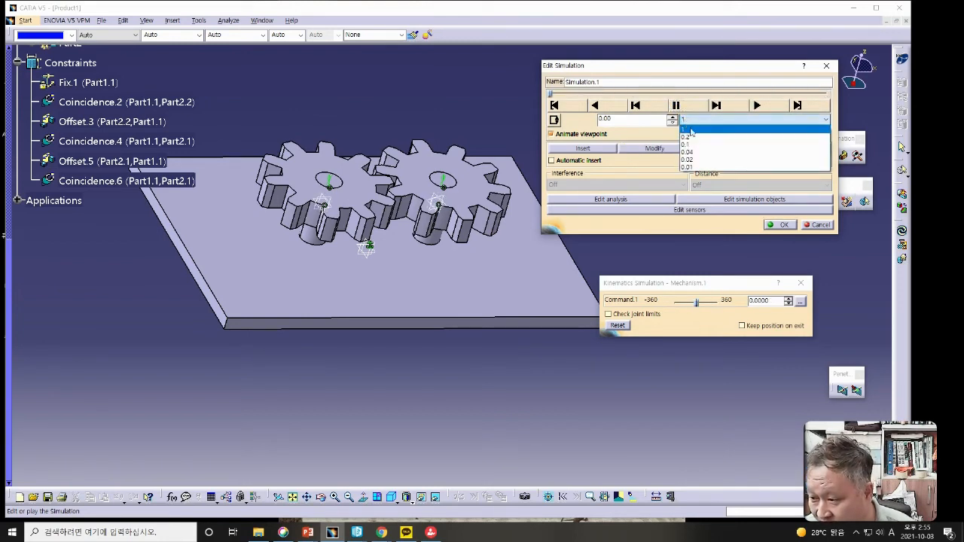
click(701, 165)
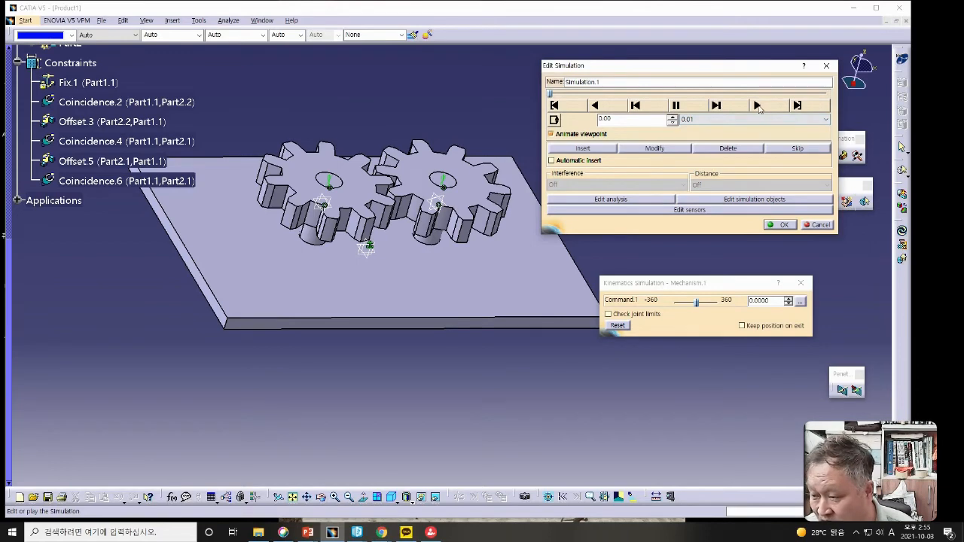
click(758, 106)
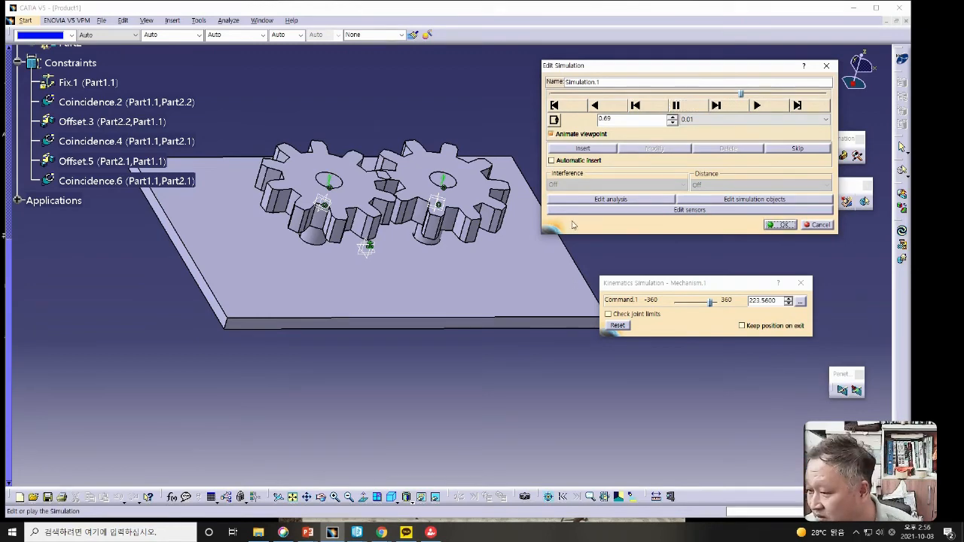
click(757, 106)
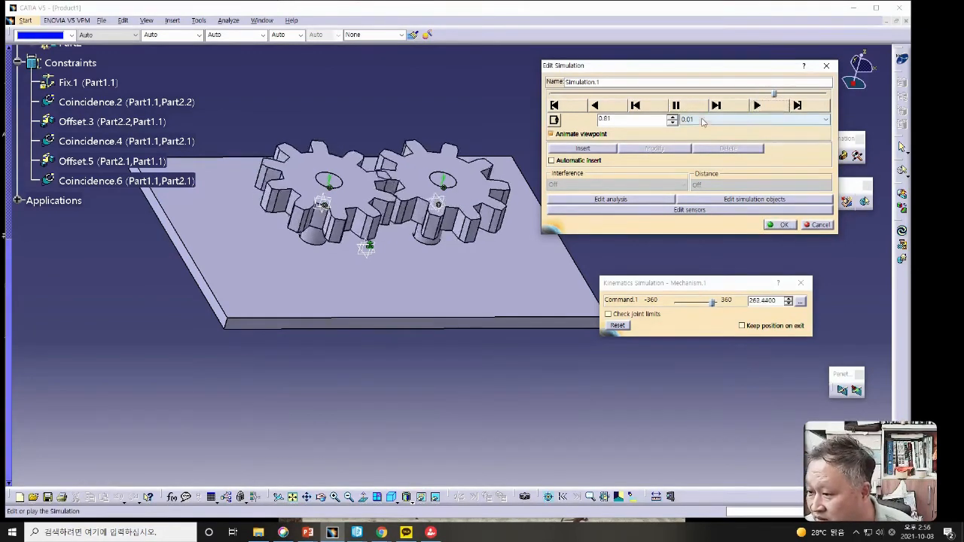
- Compare the playback at interpolation steps 0.02, 1 and 0.2, and return the step to 0.01
click(728, 119)
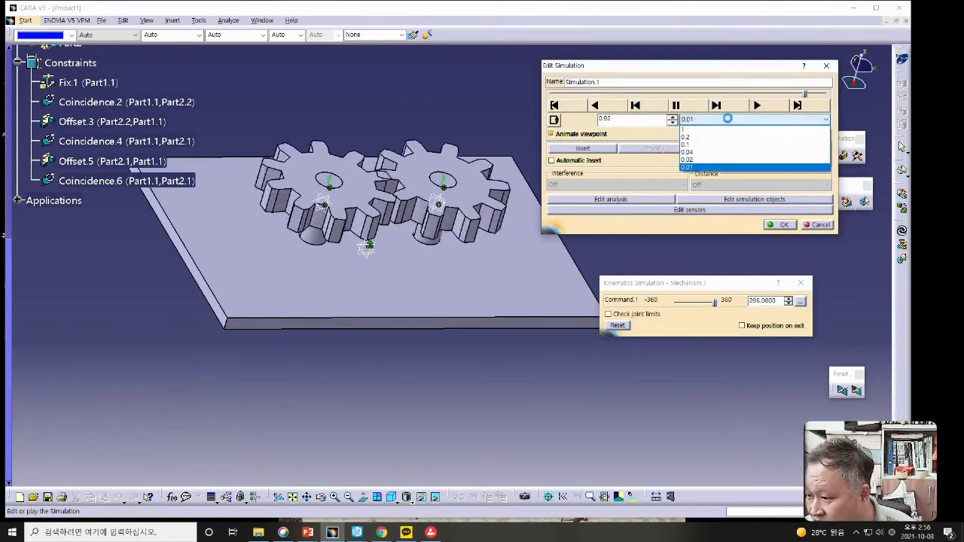
click(699, 160)
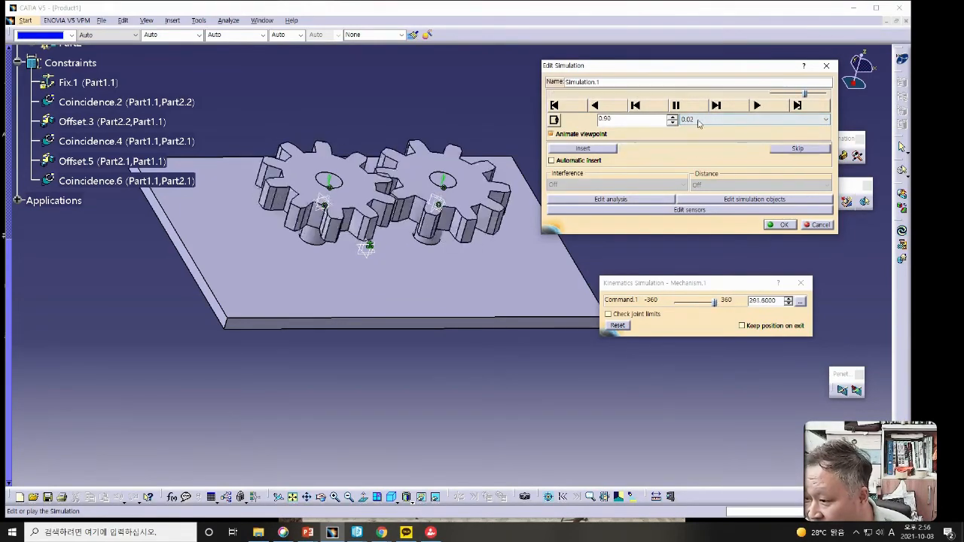
click(734, 120)
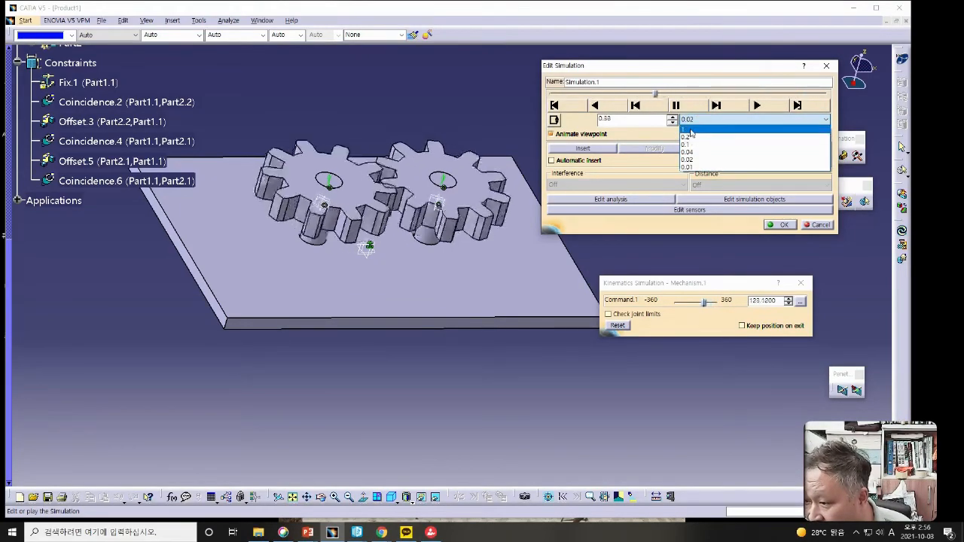
click(690, 130)
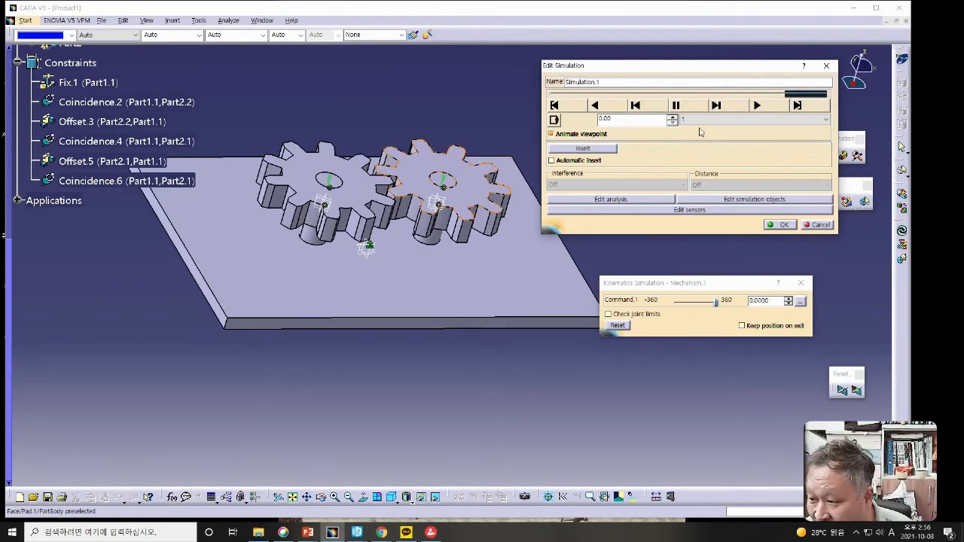
click(700, 120)
click(697, 139)
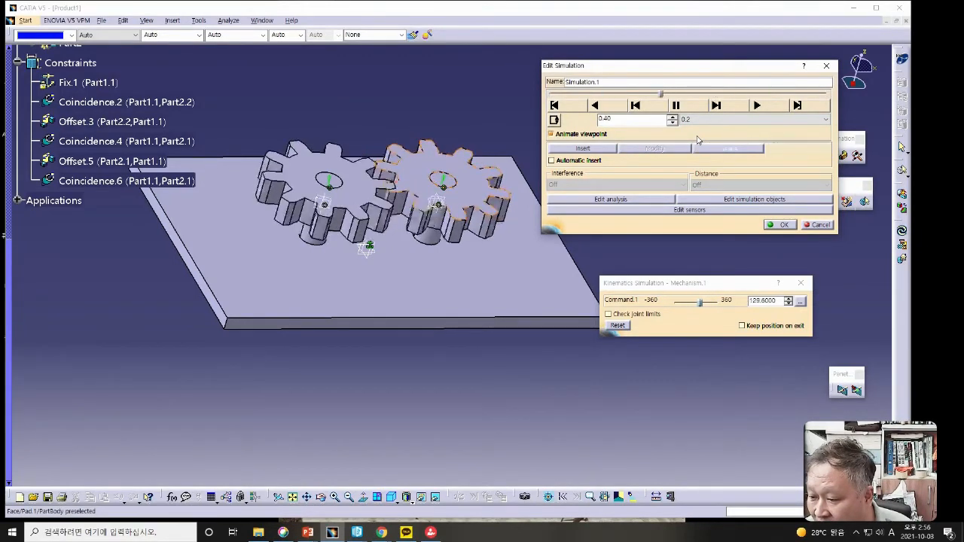
click(699, 121)
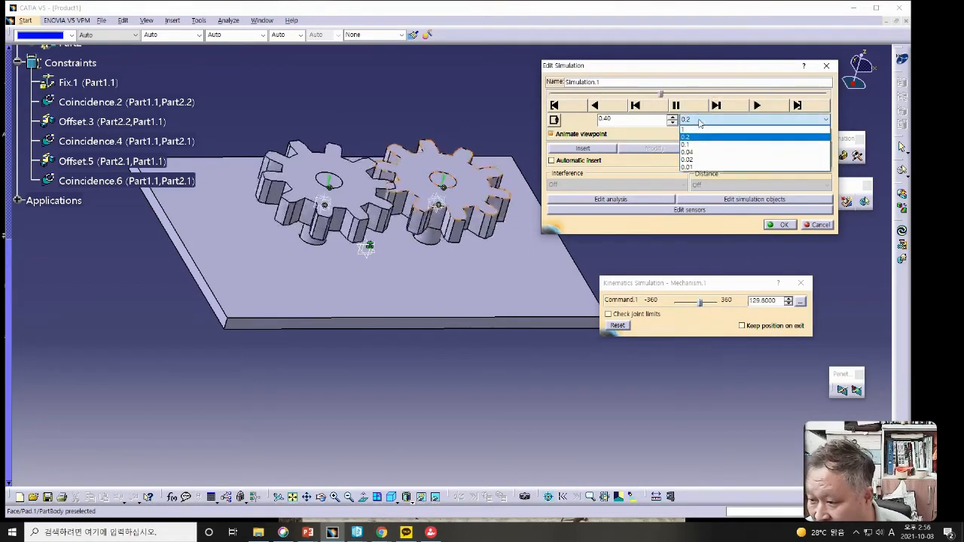
click(690, 167)
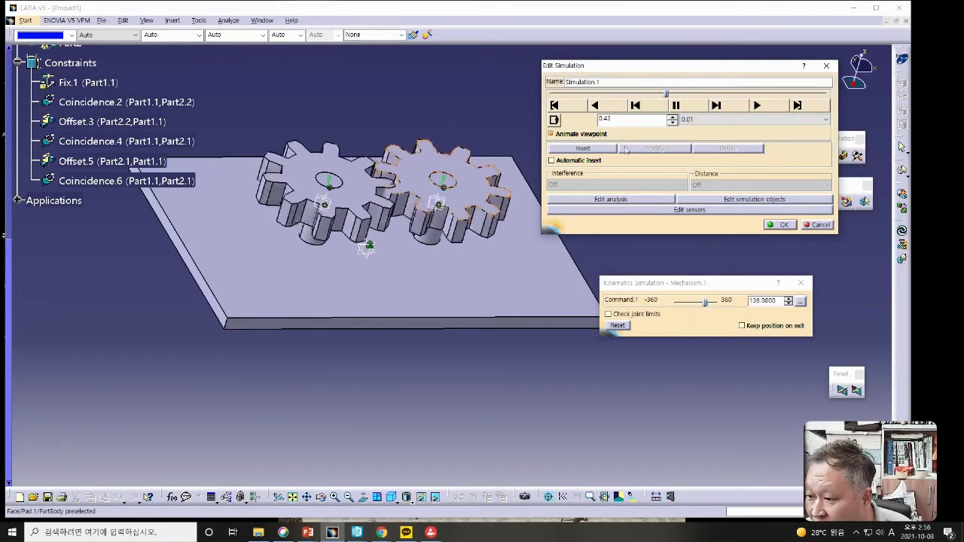
- Cycle through the simulation's loop modes back to looping playback and replay the gear rotation
click(556, 121)
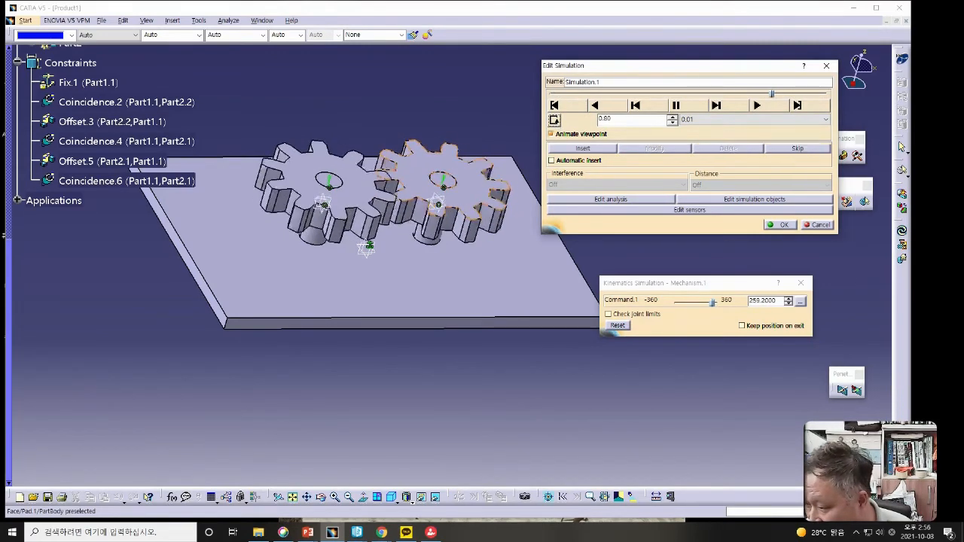
click(555, 121)
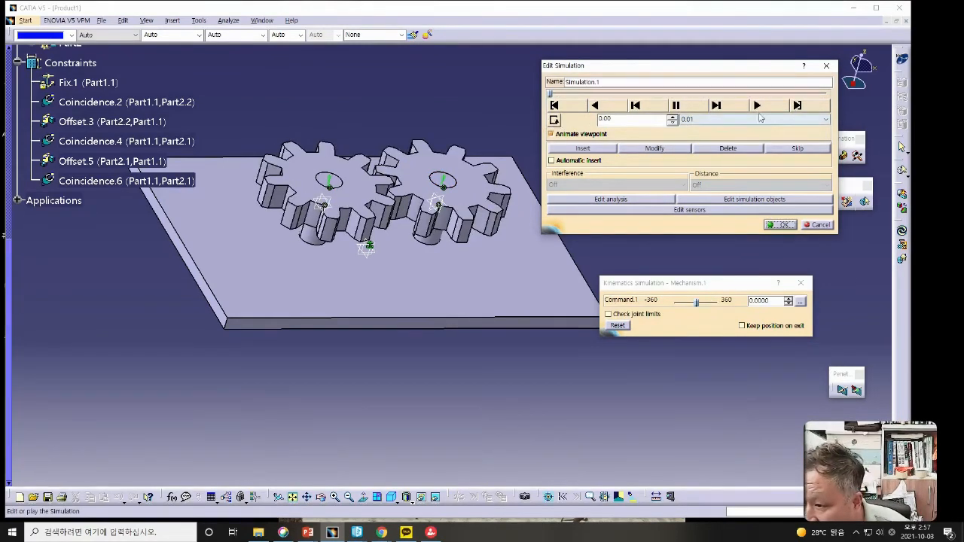
click(757, 106)
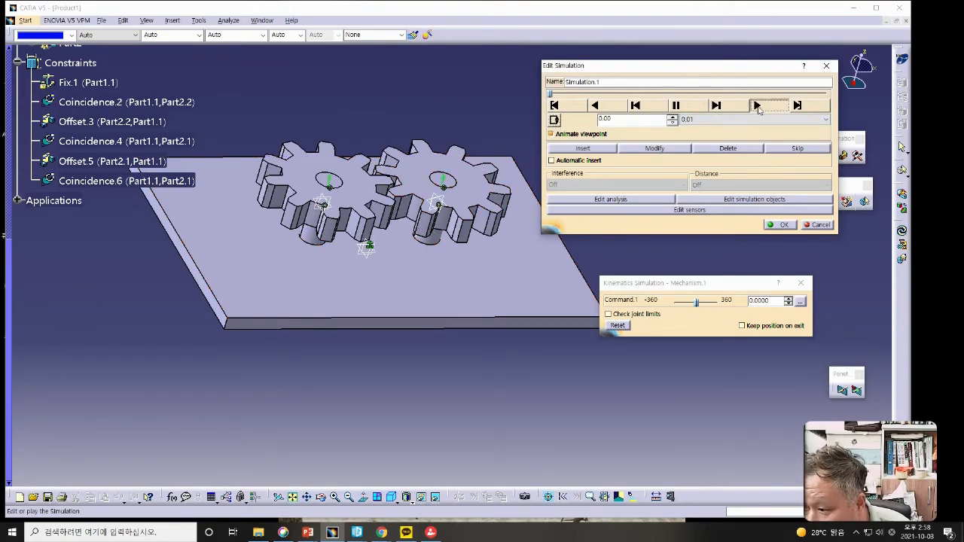
click(757, 105)
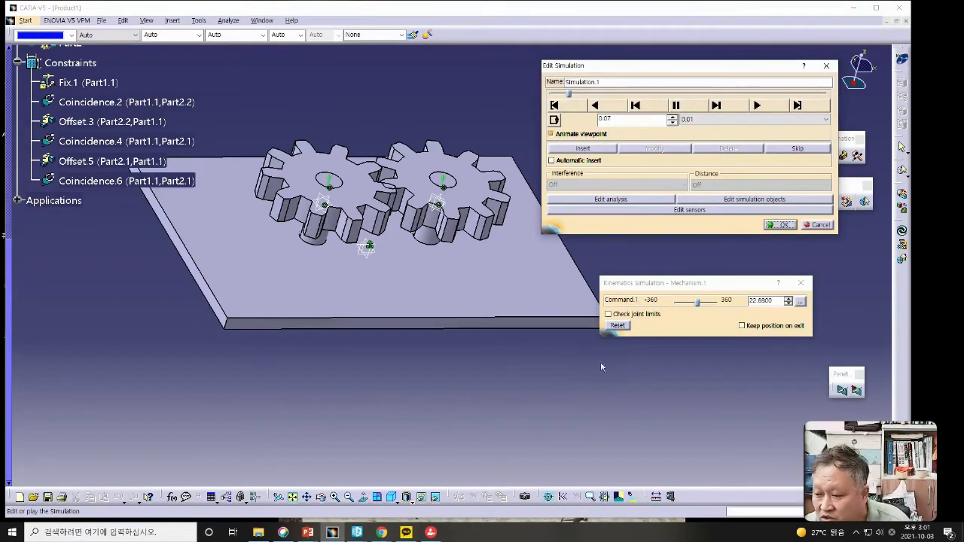
- Replay the looping gear simulation and close it without keeping it
click(756, 105)
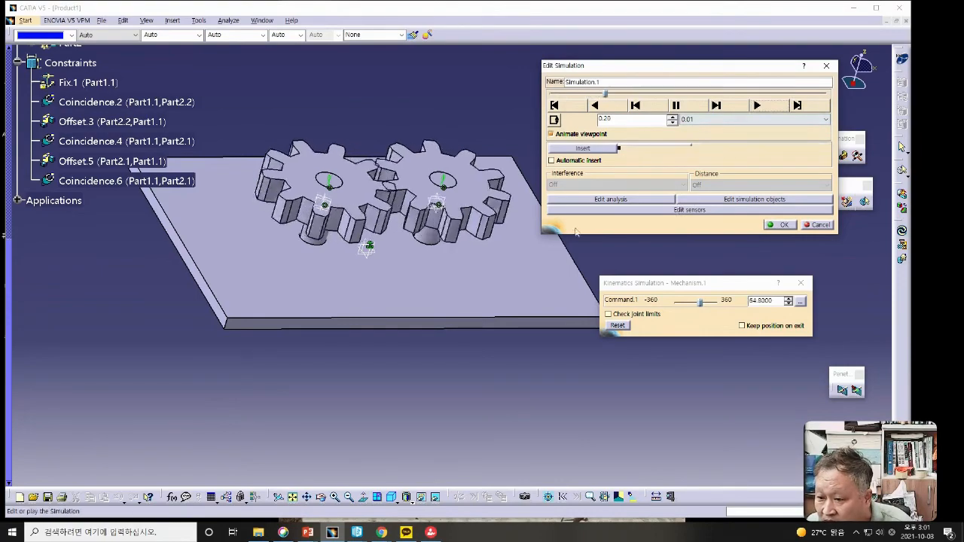
middle_drag(453, 287, 443, 370)
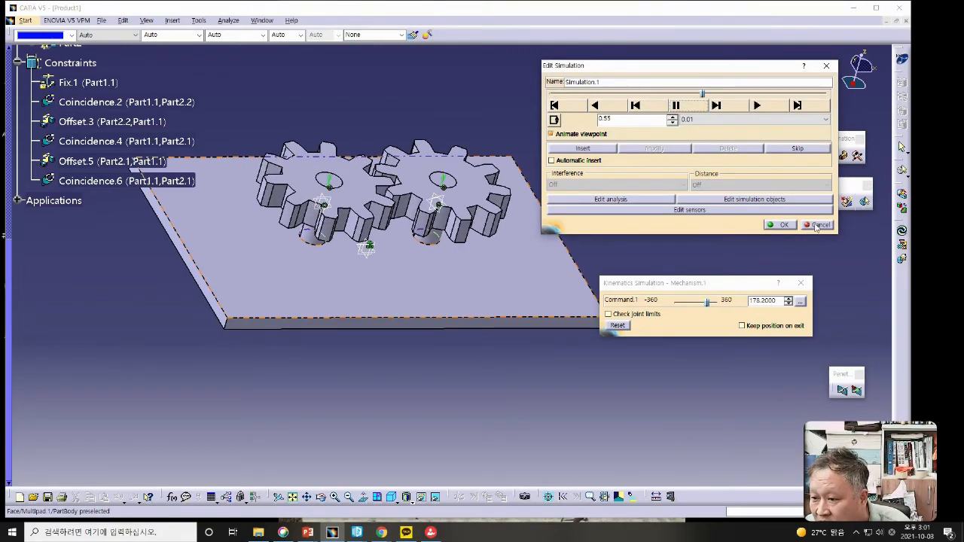
click(818, 225)
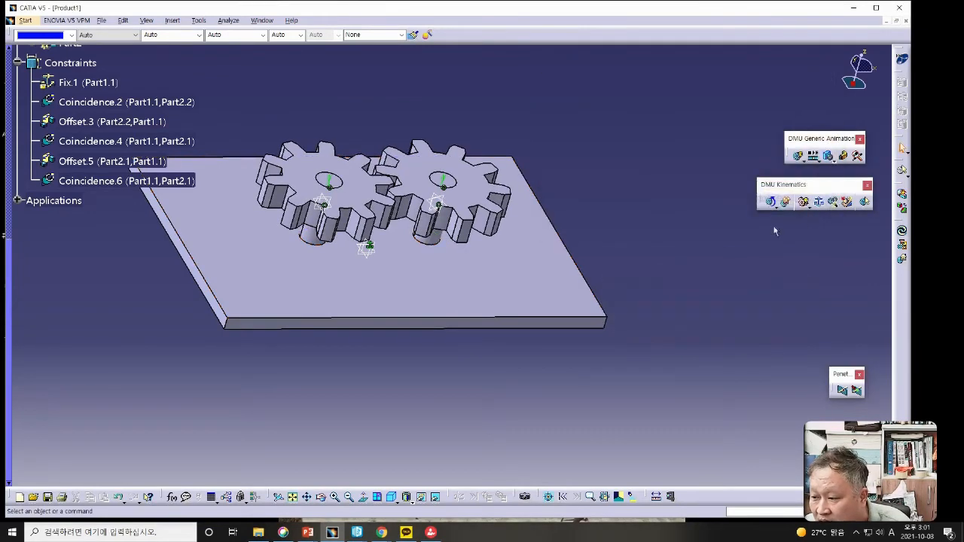
- Reorient the gear assembly to look down on both gears and start a new simulation of Mechanism.1
middle_drag(466, 226, 349, 319)
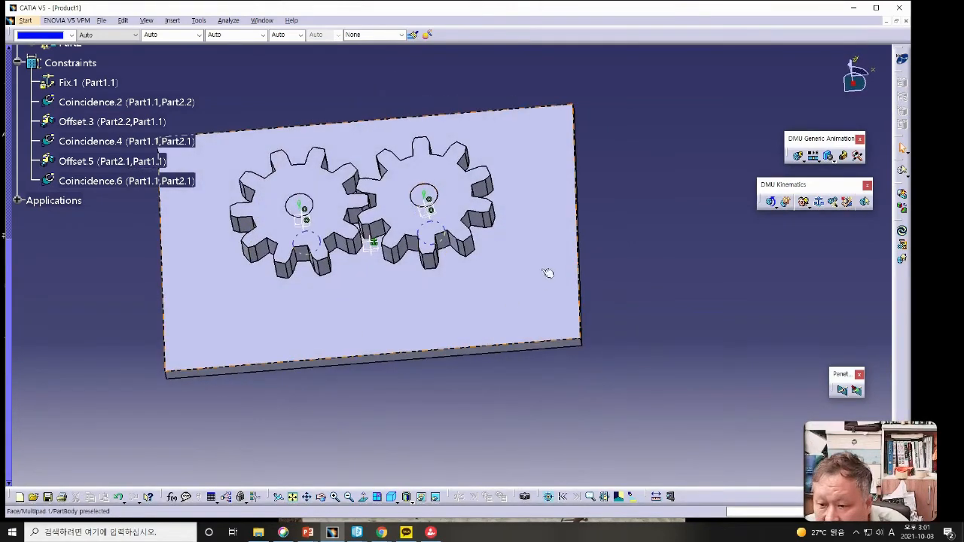
middle_drag(548, 273, 548, 300)
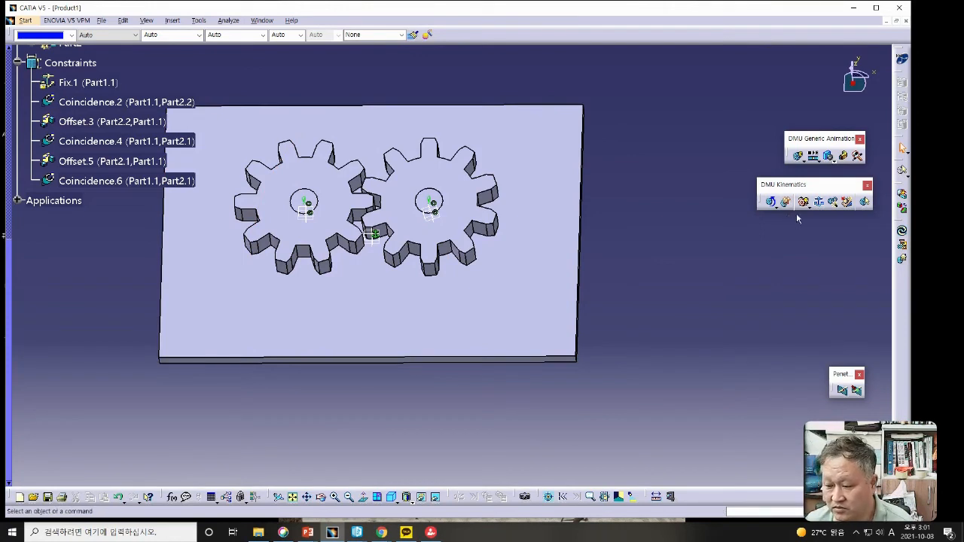
click(798, 156)
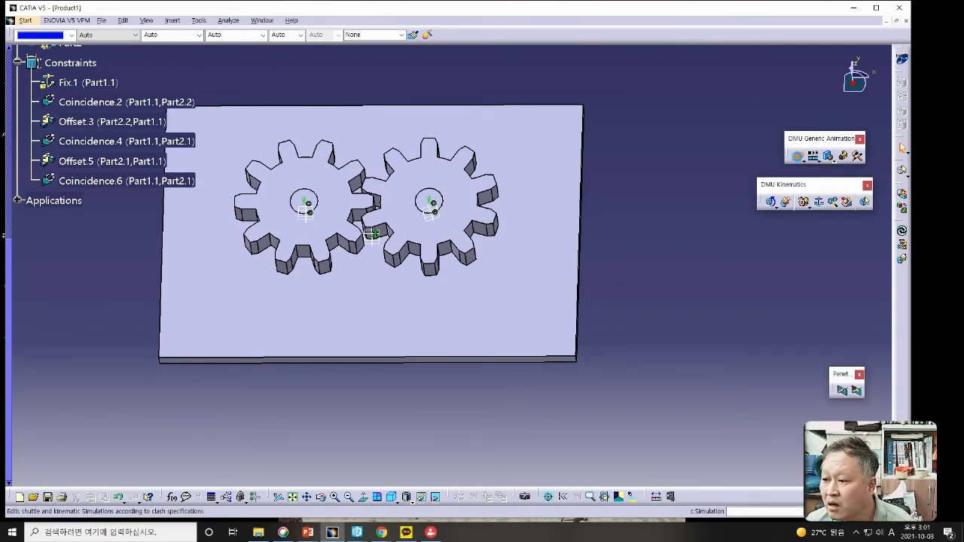
click(472, 124)
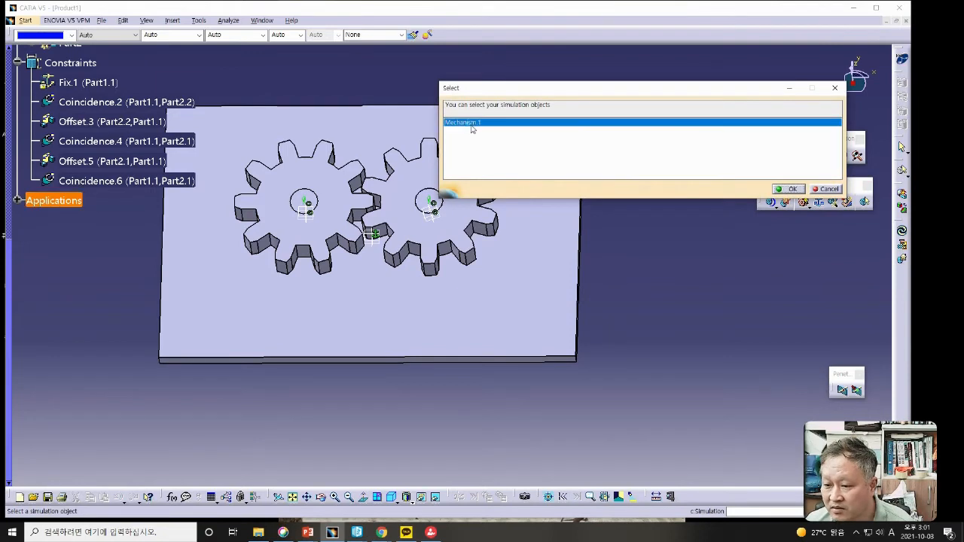
drag(535, 90, 562, 68)
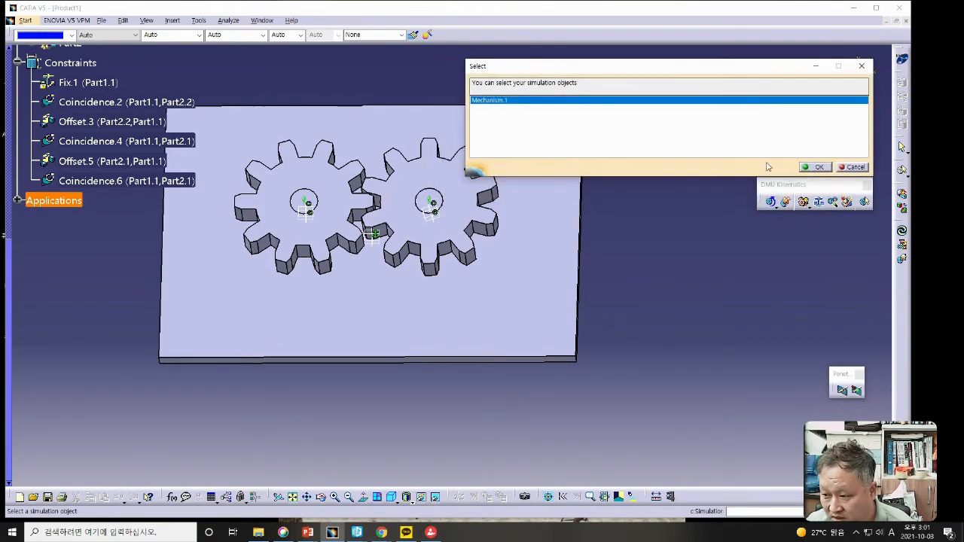
click(815, 167)
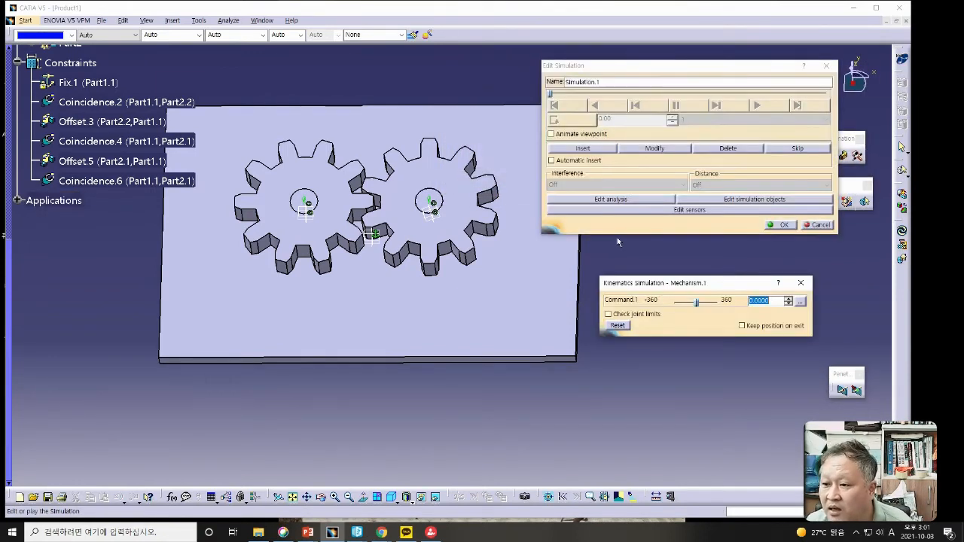
- Configure the simulation with Animate viewpoint on, an inserted shot and an interpolation step of 0.01
click(551, 135)
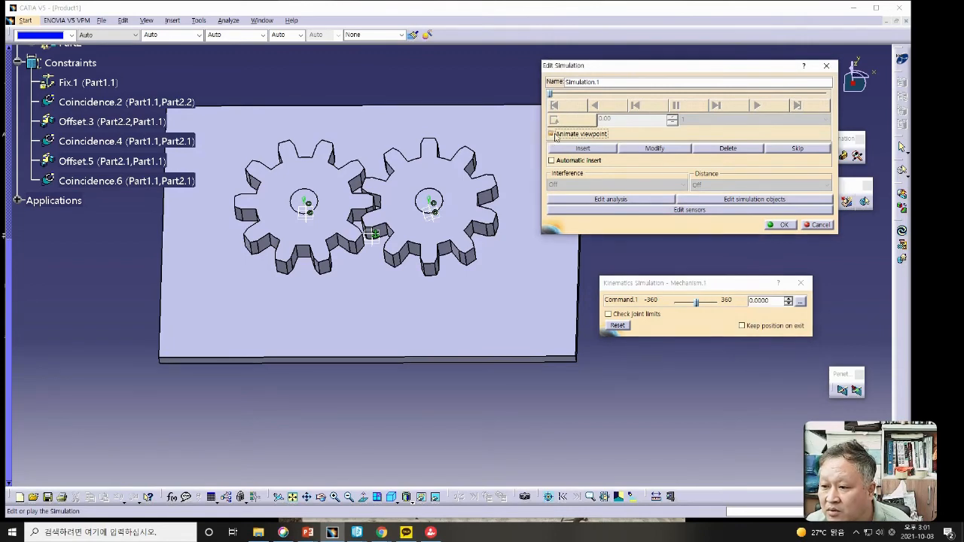
click(604, 148)
click(693, 120)
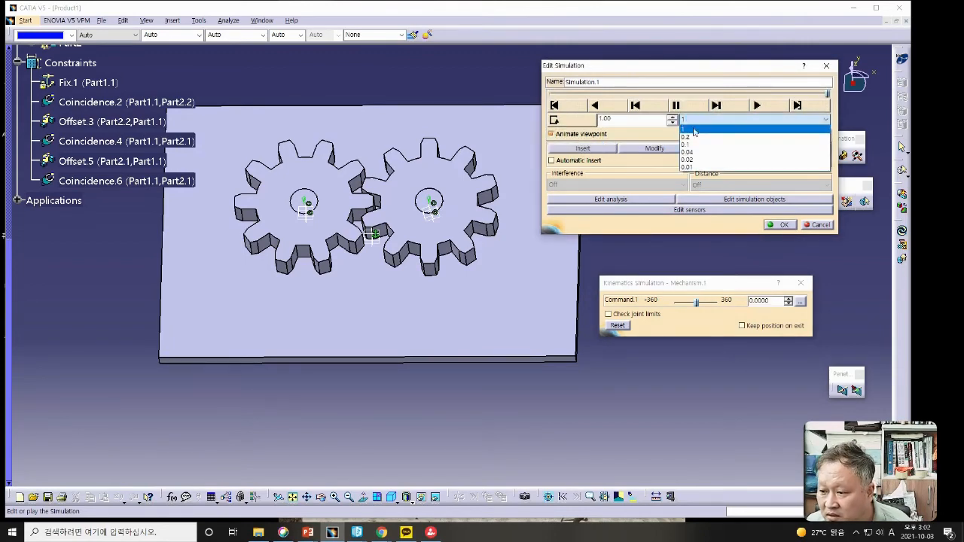
click(689, 168)
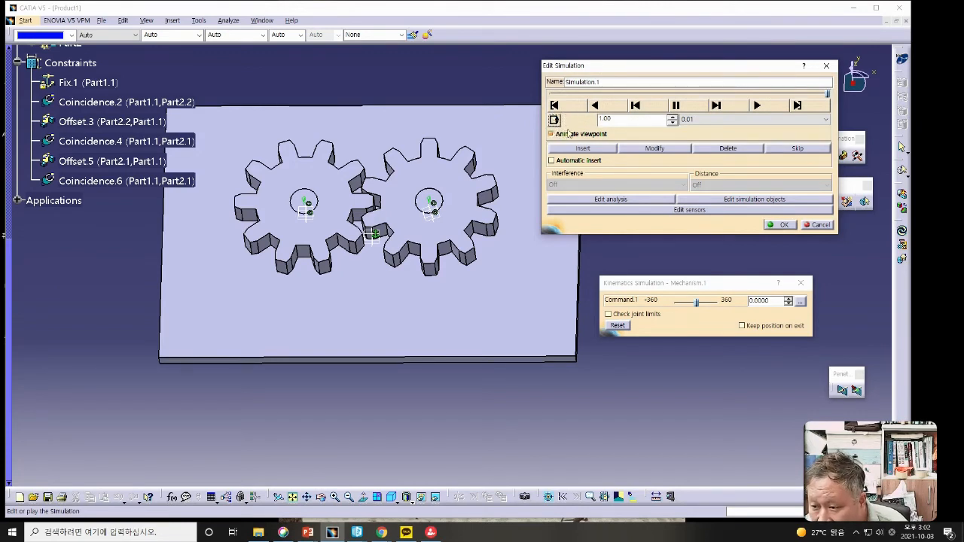
- Try playing the simulation without any motion of the command recorded, pause it, and discard it
click(757, 105)
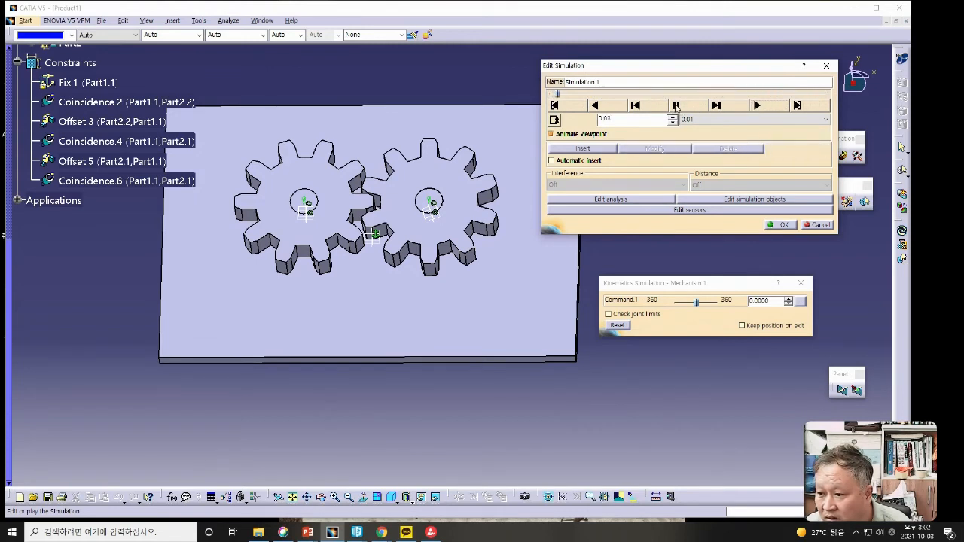
click(677, 105)
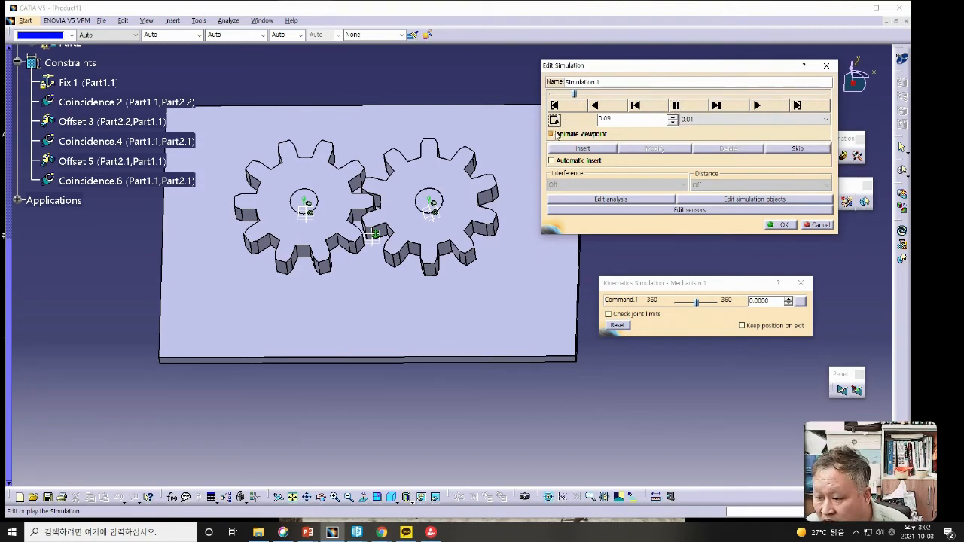
click(826, 225)
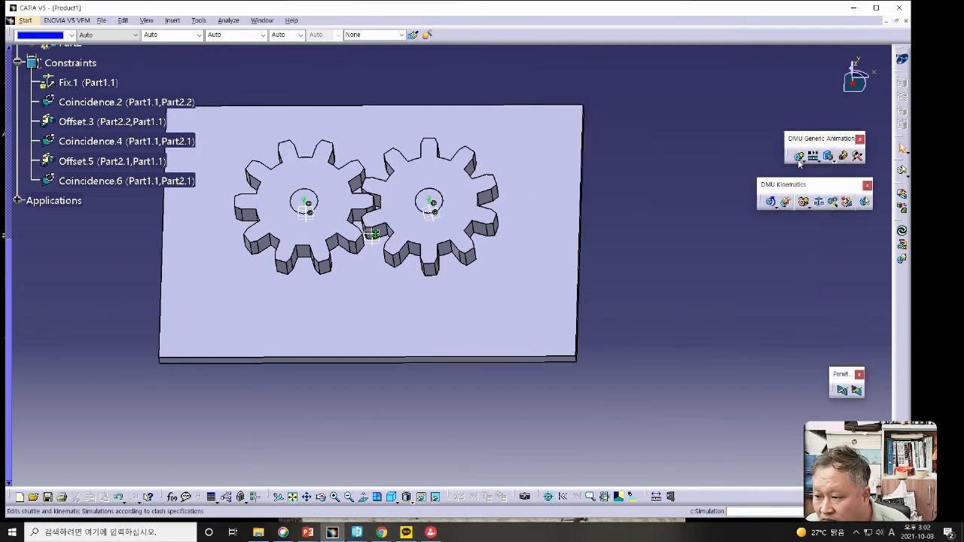
- Start another simulation based on Mechanism.1
click(772, 202)
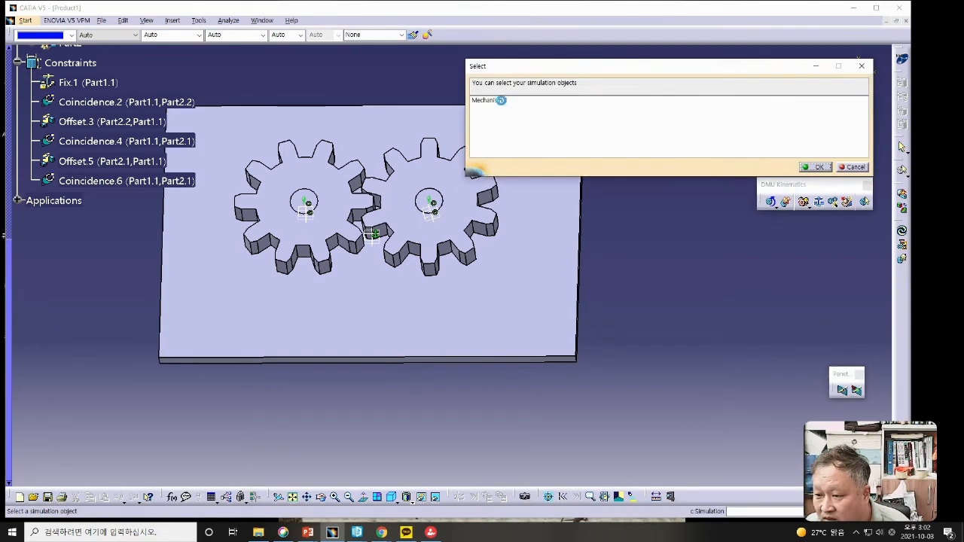
click(489, 100)
click(817, 166)
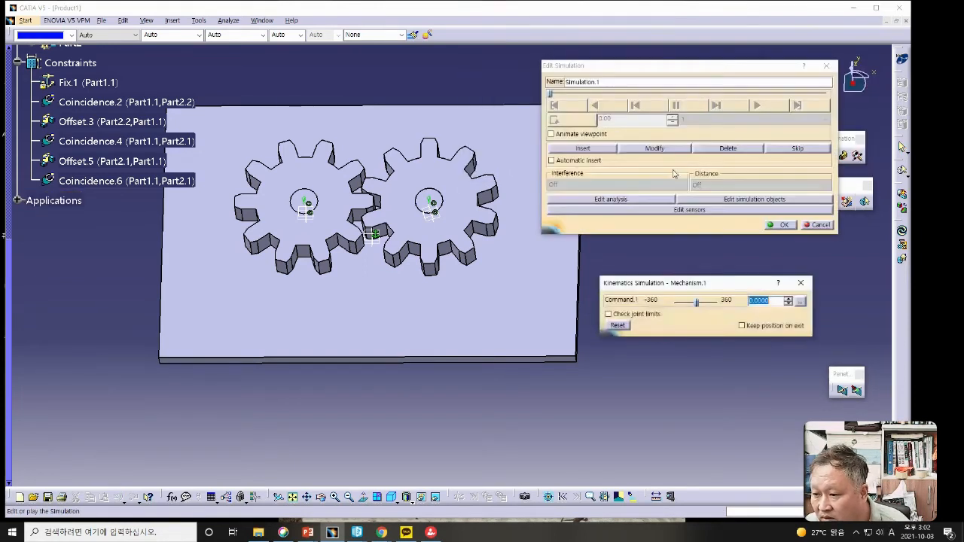
- Turn on viewpoint animation, insert a shot, and choose an interpolation step of 0.01 for the restarted simulation
click(551, 134)
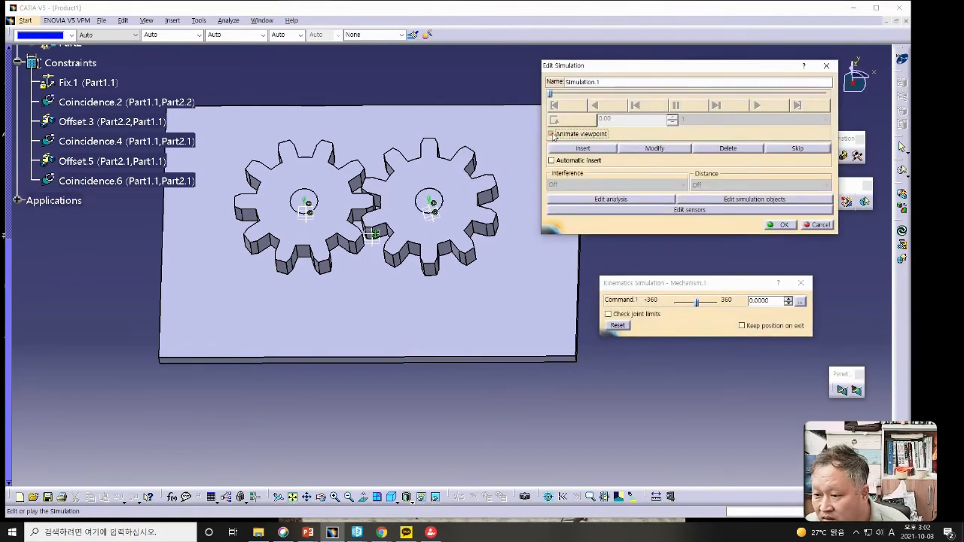
click(585, 149)
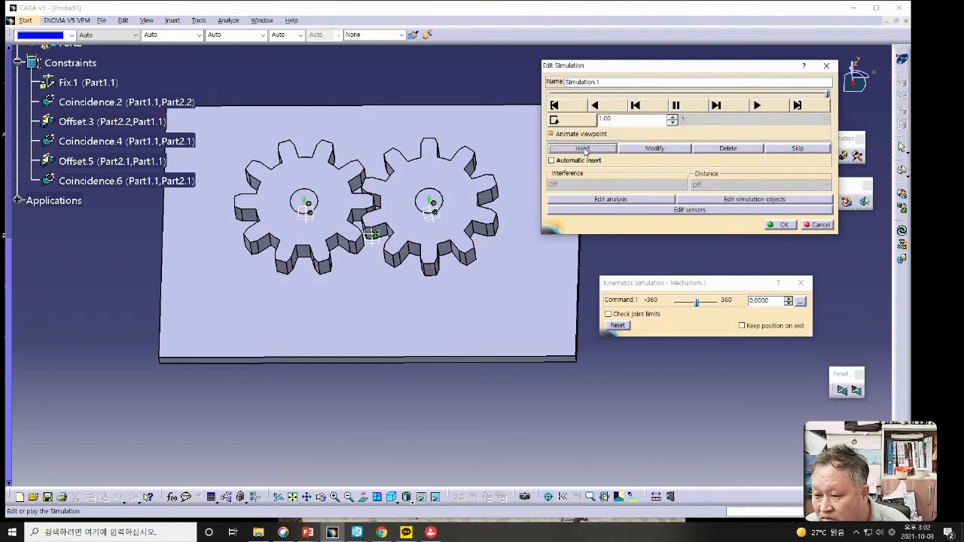
click(692, 120)
click(684, 167)
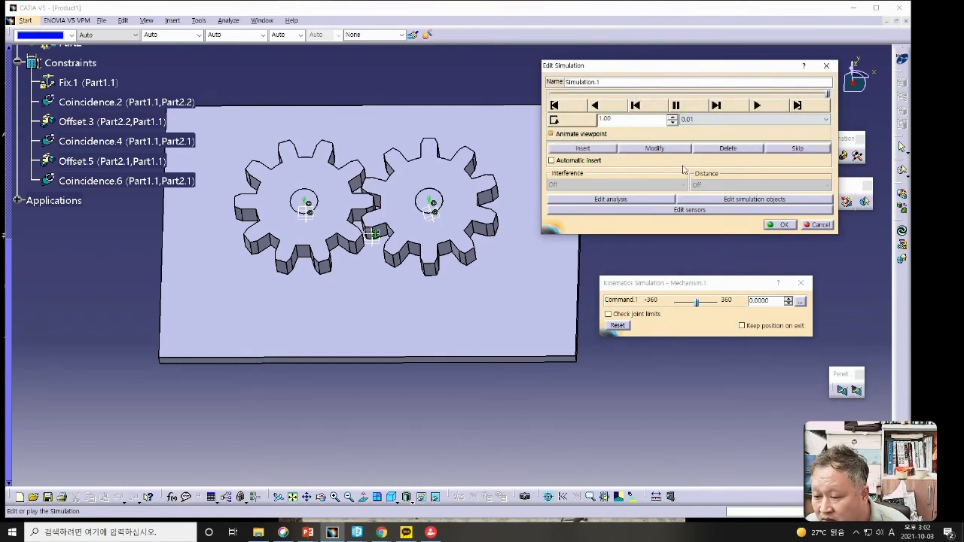
- Change the loop mode and test the playback, and set Command.1 to 360
click(555, 120)
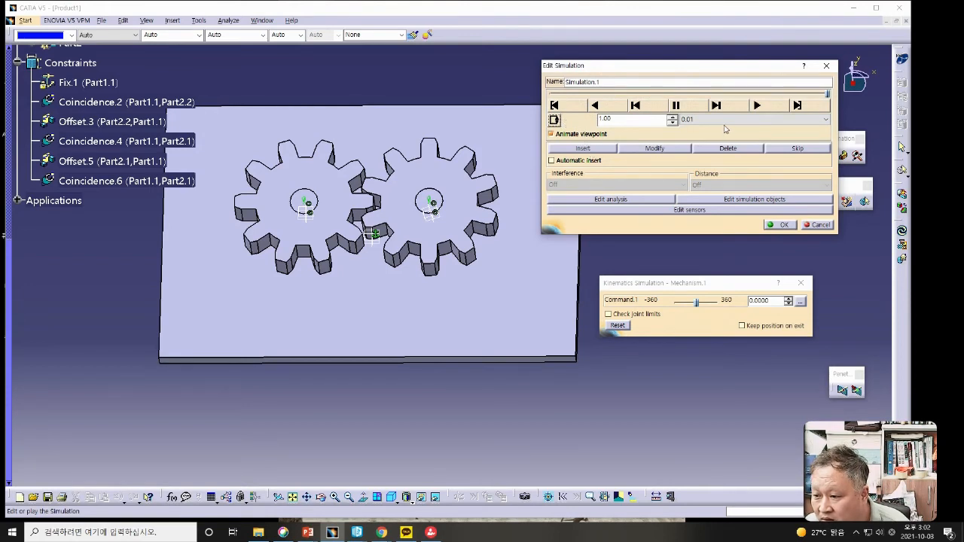
click(757, 106)
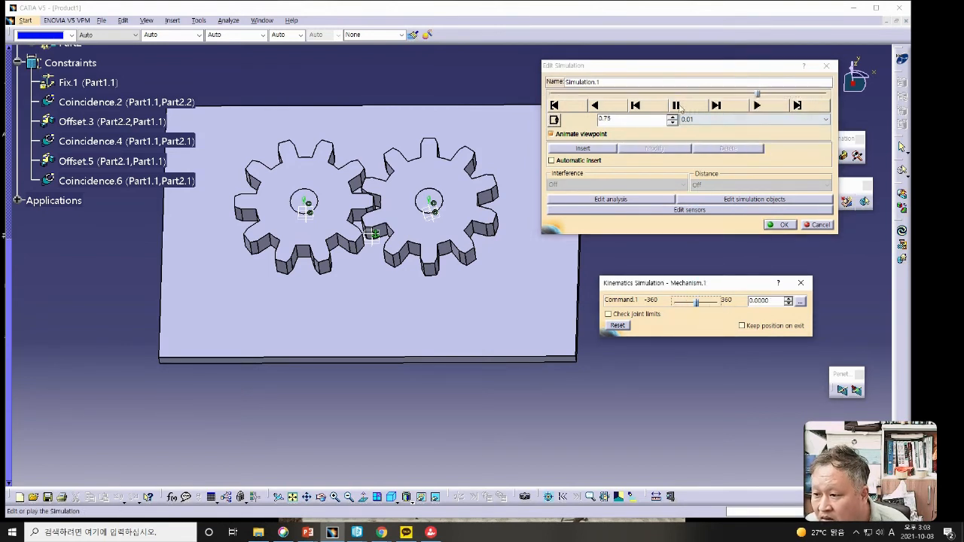
click(678, 106)
drag(697, 302, 723, 301)
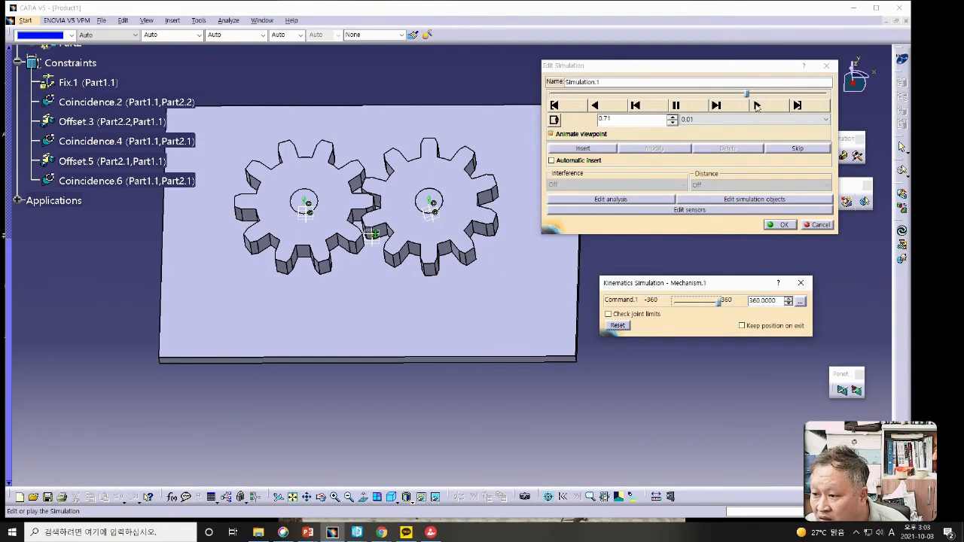
- Test the playback in the other loop modes and discard the simulation
click(556, 120)
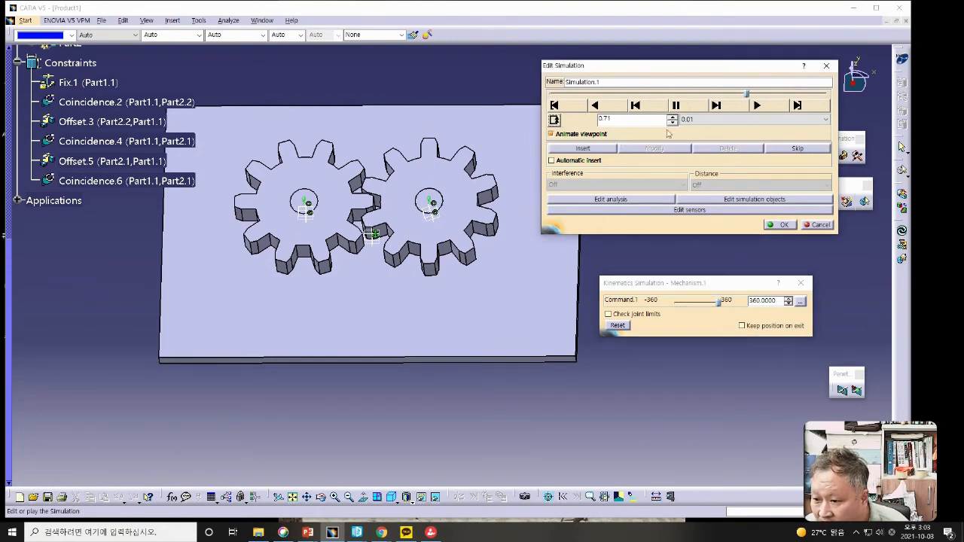
click(756, 106)
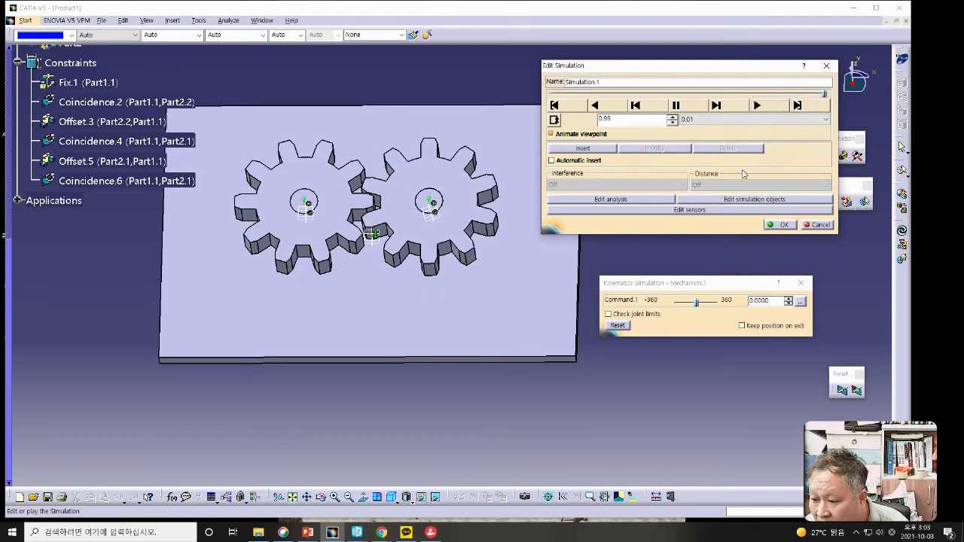
click(678, 106)
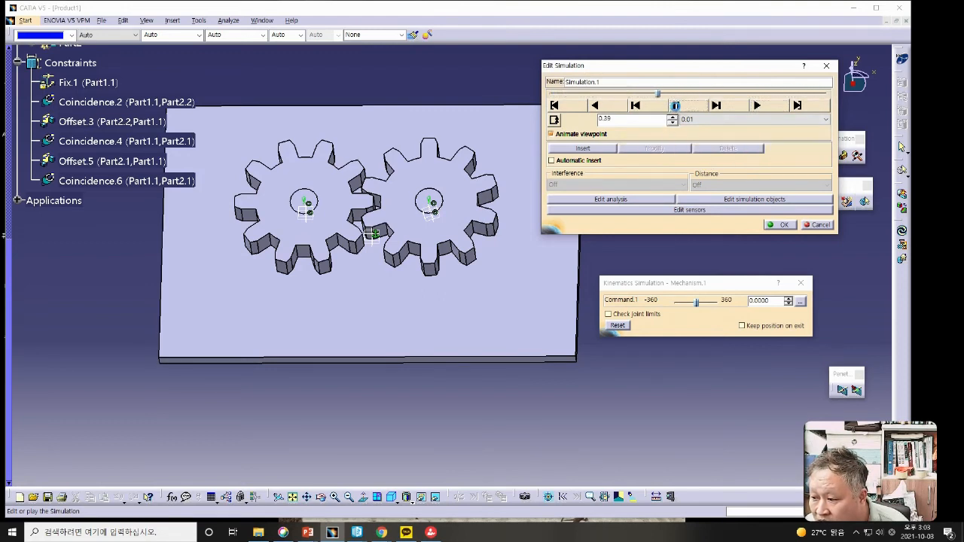
click(554, 121)
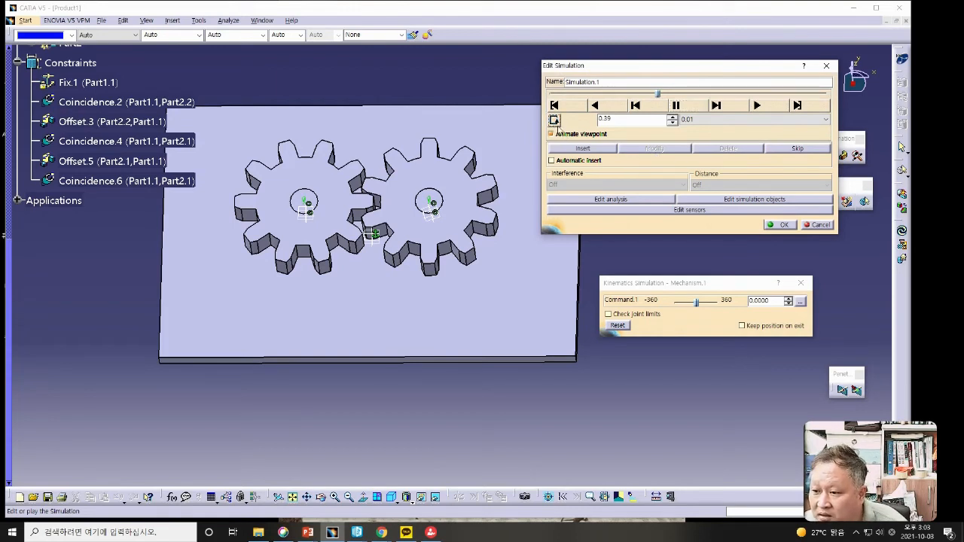
click(757, 106)
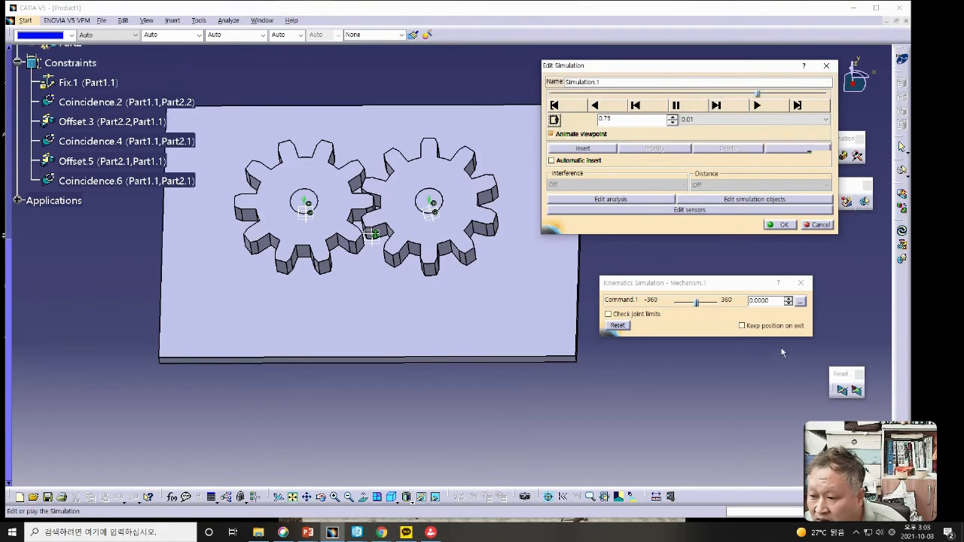
click(819, 225)
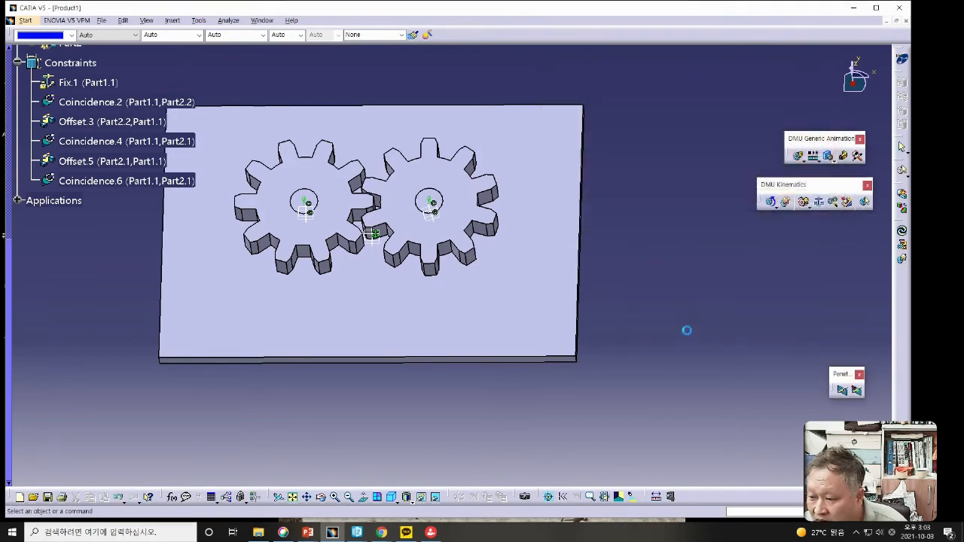
- Create a fresh simulation using Mechanism.1 as its simulation object
click(798, 156)
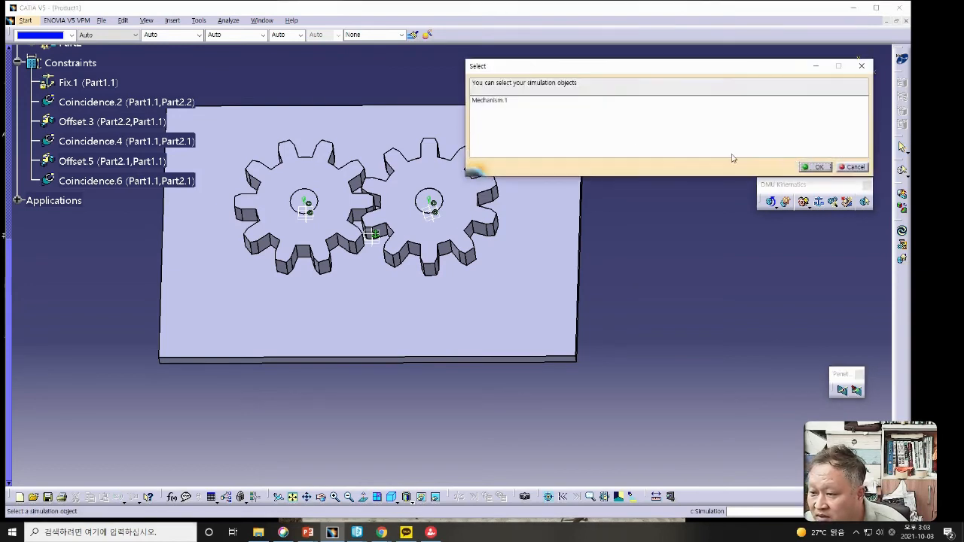
click(488, 100)
click(807, 168)
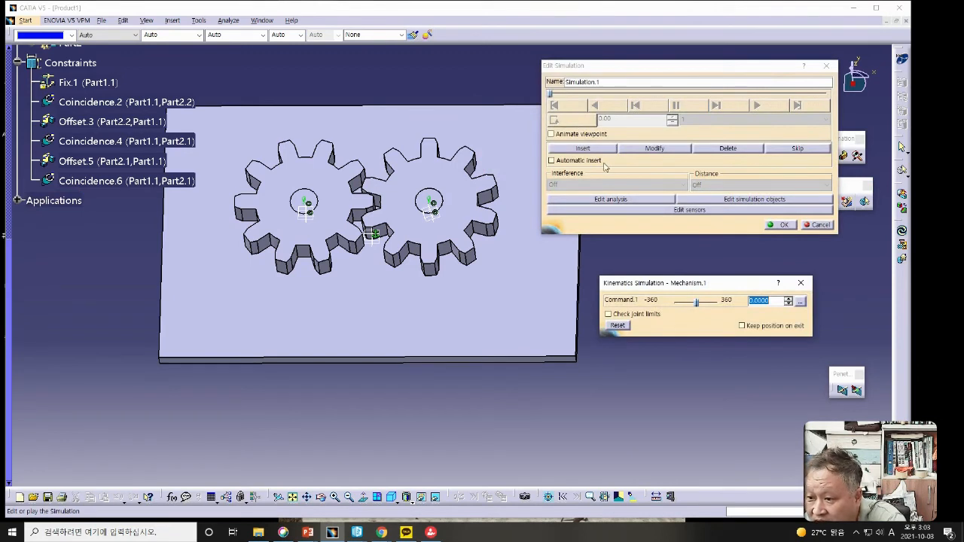
- Set up the simulation with Animate viewpoint on, an inserted shot and an interpolation step of 0.01
click(551, 133)
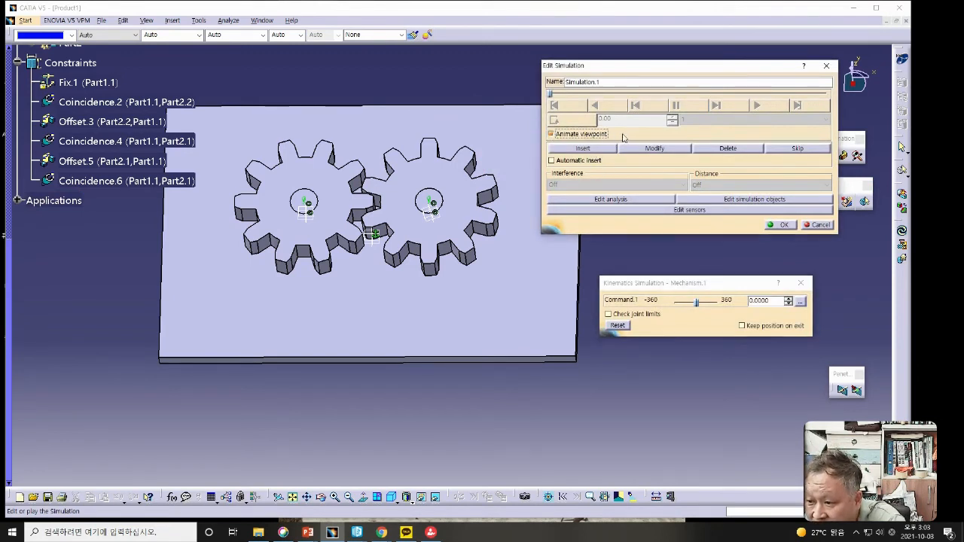
click(584, 148)
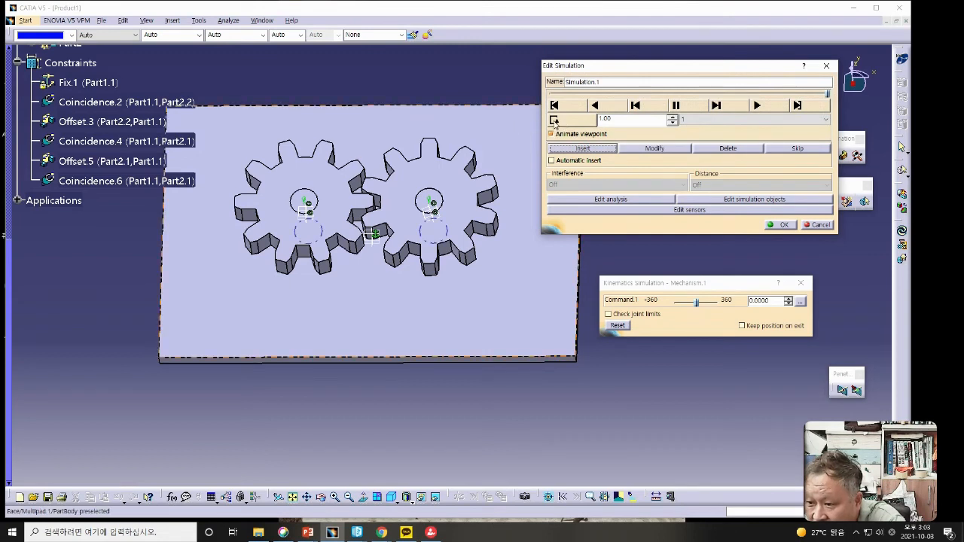
click(689, 120)
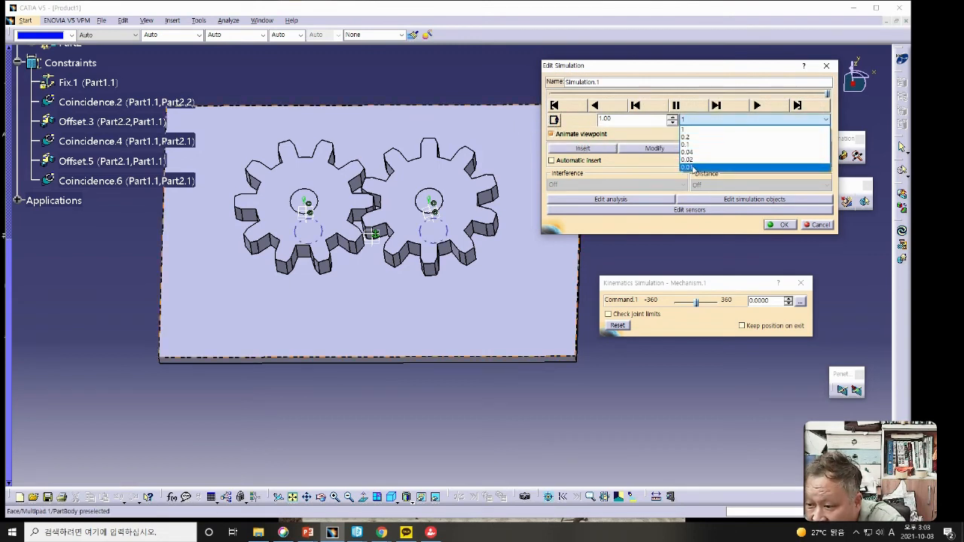
click(691, 167)
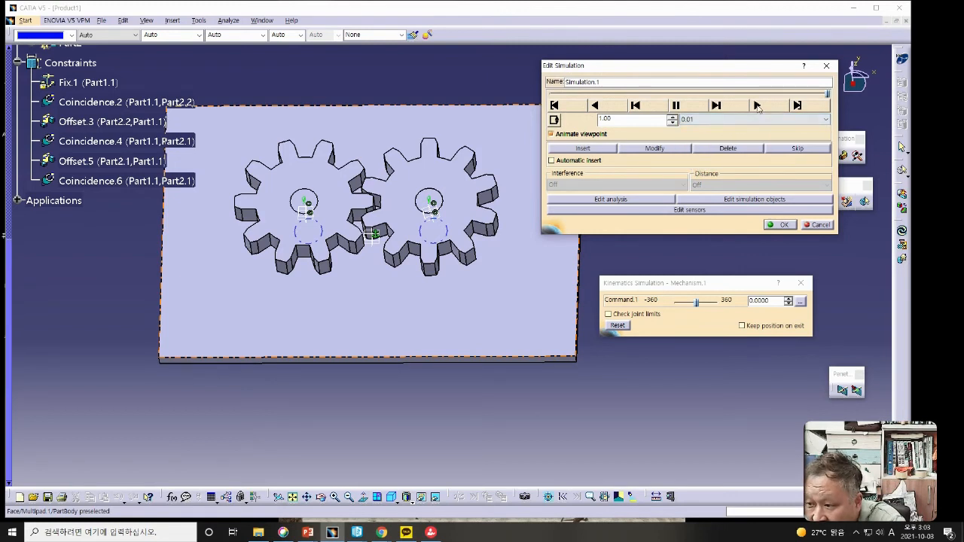
- Play the simulation, insert another shot and replay it in a different loop mode before pausing
click(757, 106)
click(583, 148)
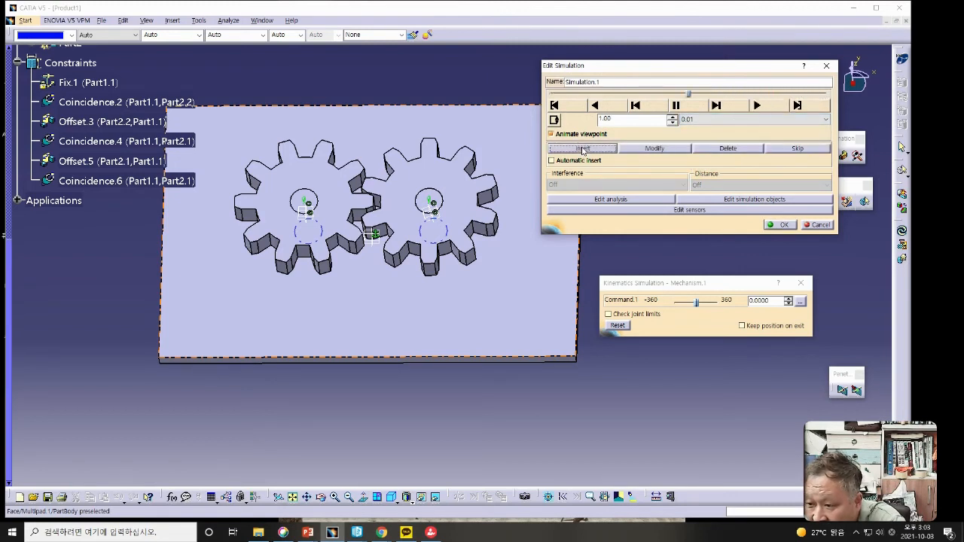
click(756, 106)
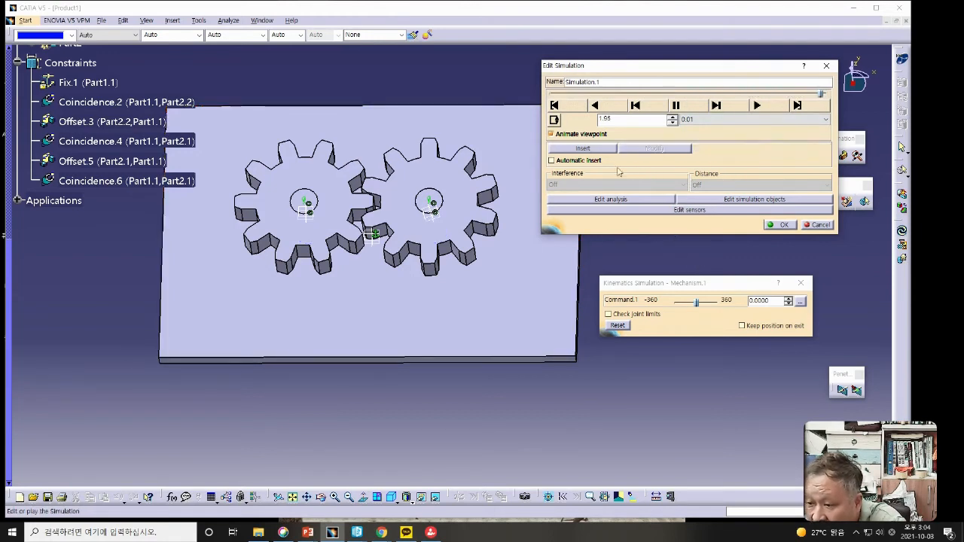
click(553, 120)
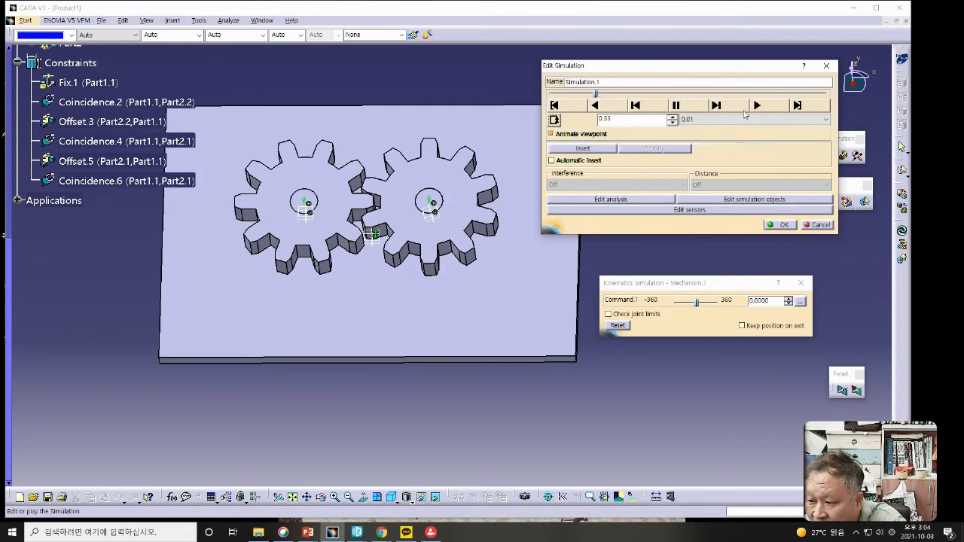
click(677, 106)
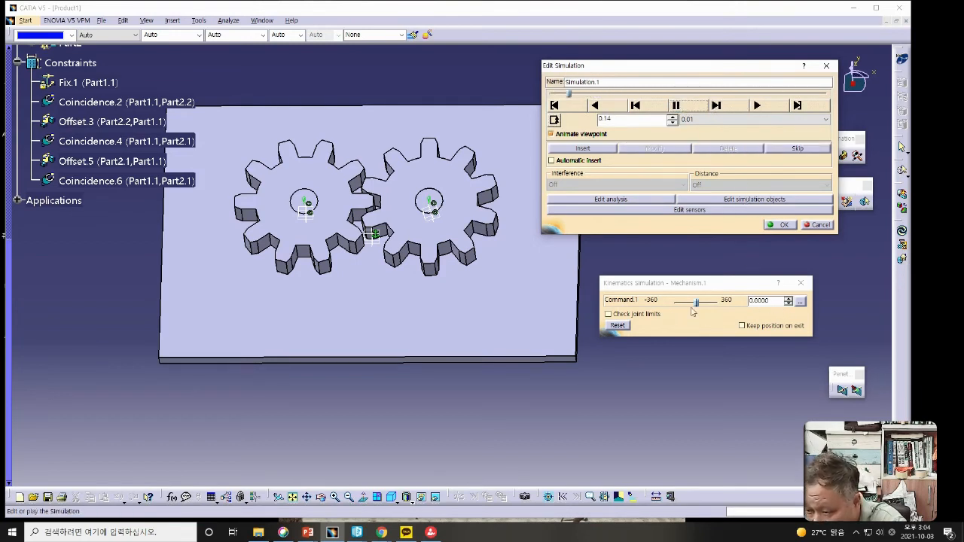
- Set Command.1 to 360, change the loop mode, and play and step forward through the simulation
drag(696, 302, 721, 301)
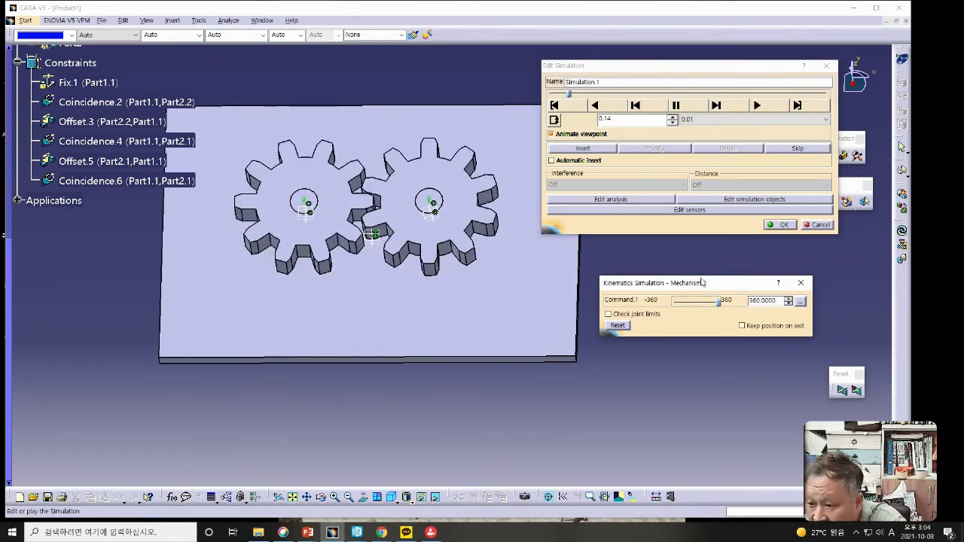
click(555, 120)
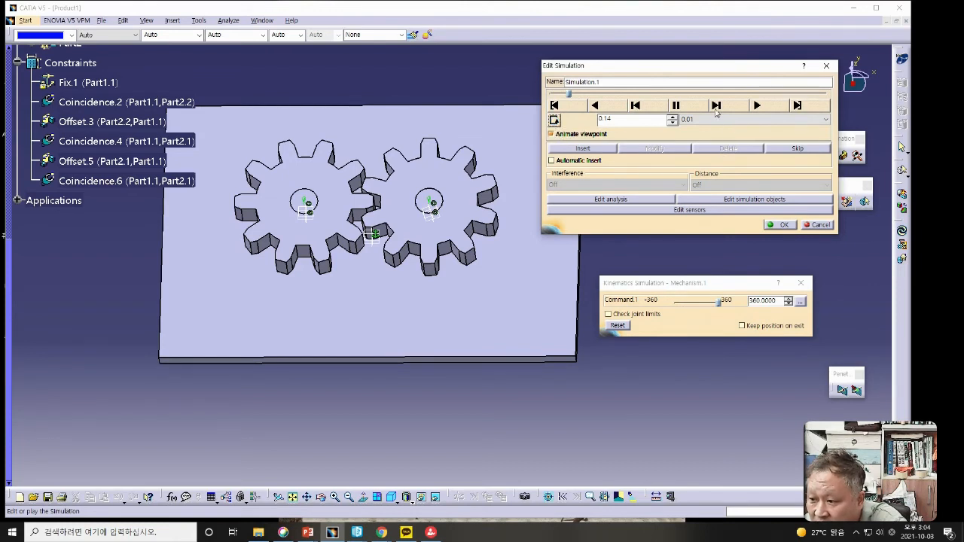
click(757, 106)
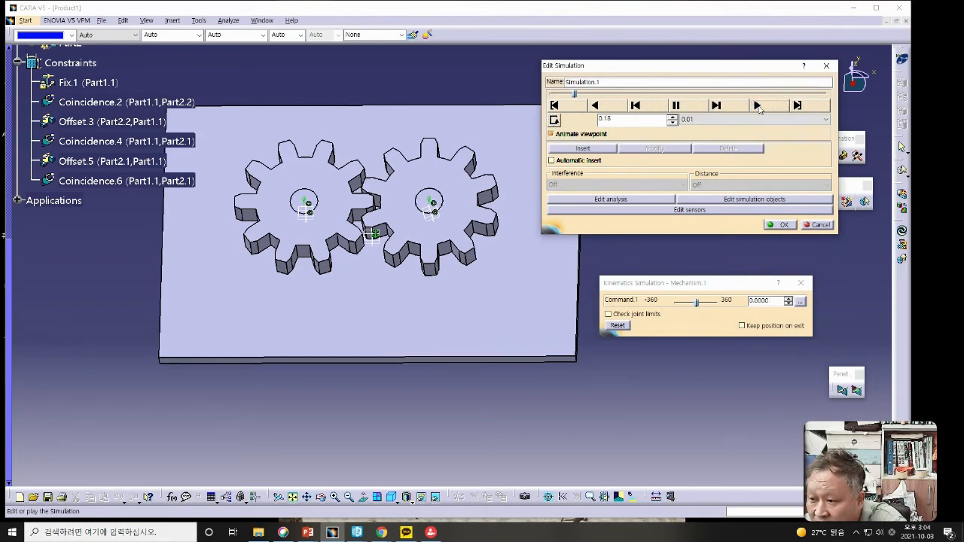
click(717, 106)
click(717, 106)
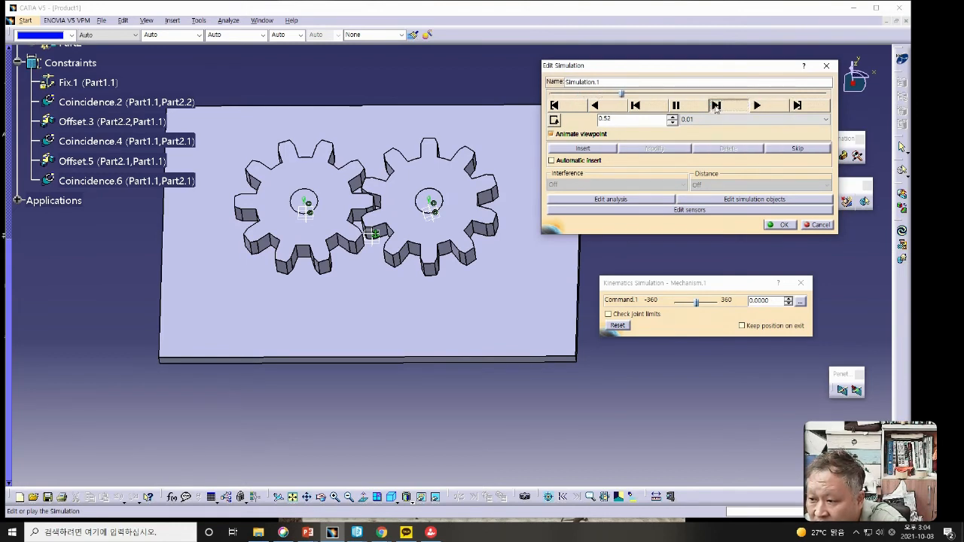
click(717, 107)
click(717, 106)
click(716, 106)
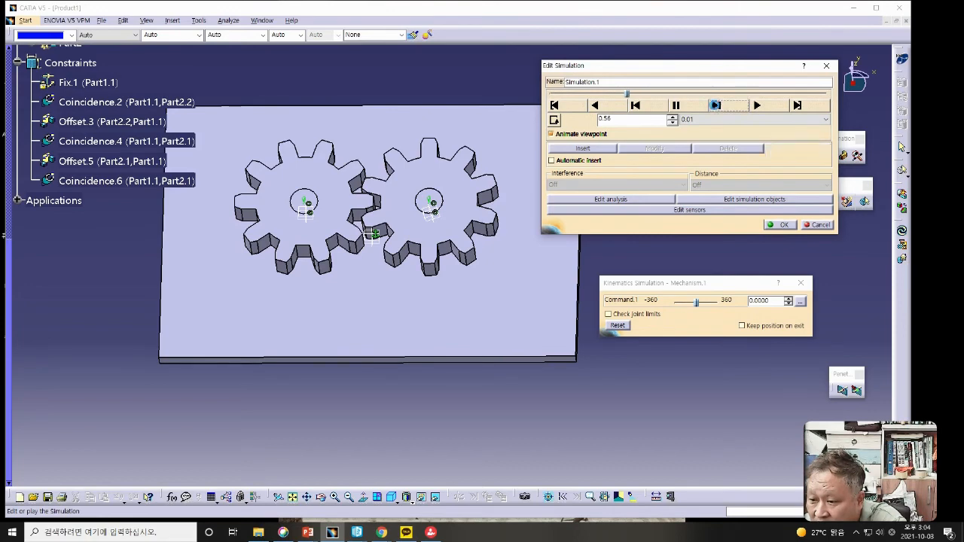
- Insert a shot from a tilted viewpoint, play it in the continuous loop mode and discard the simulation
middle_drag(378, 324, 370, 242)
middle_drag(513, 300, 523, 271)
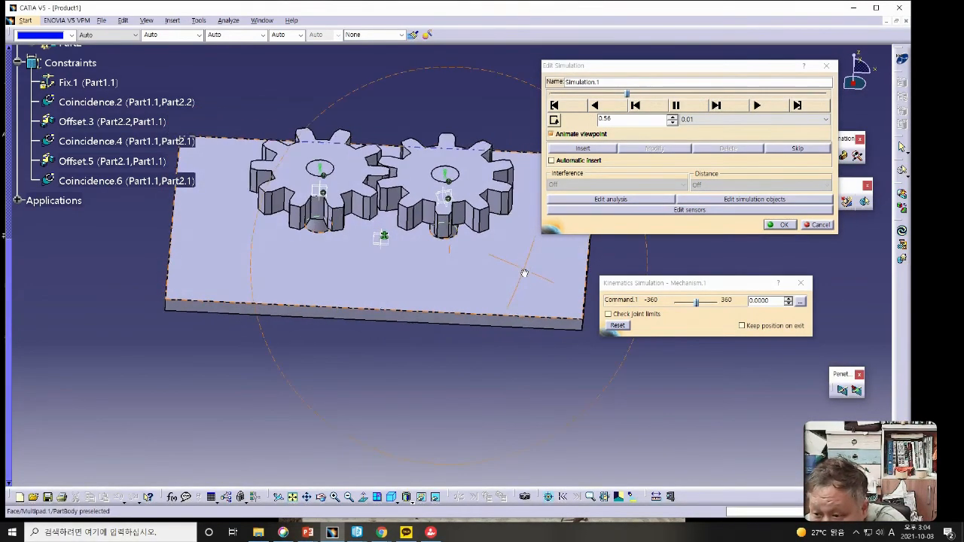
click(555, 120)
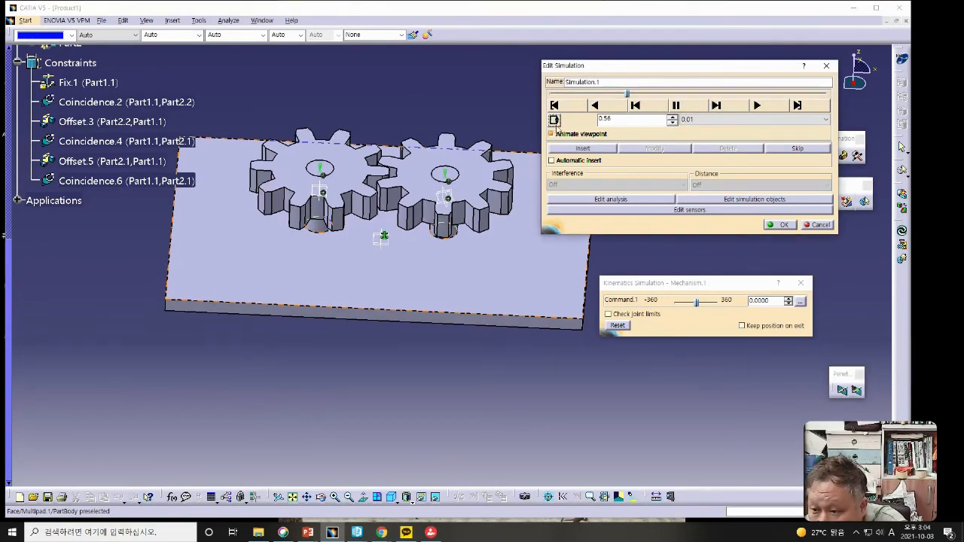
click(584, 149)
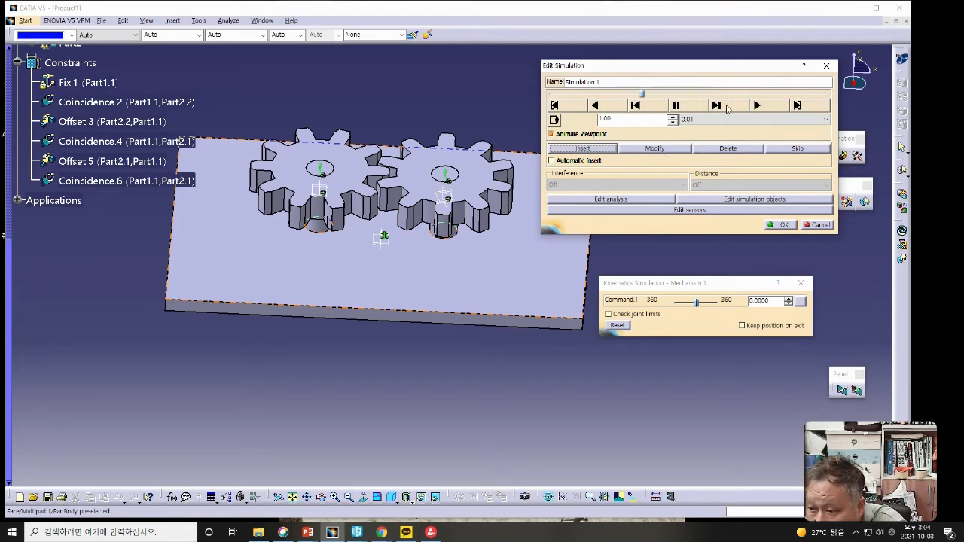
click(757, 105)
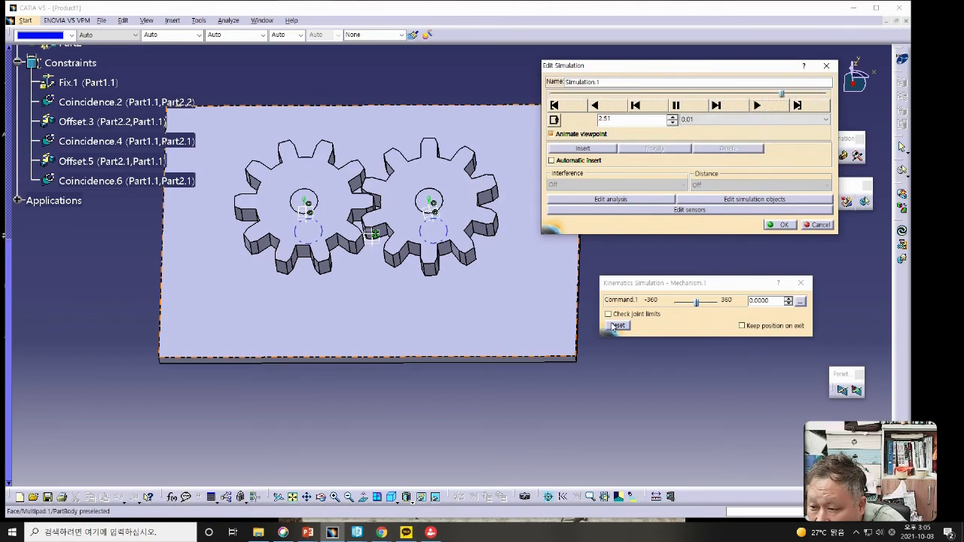
click(816, 224)
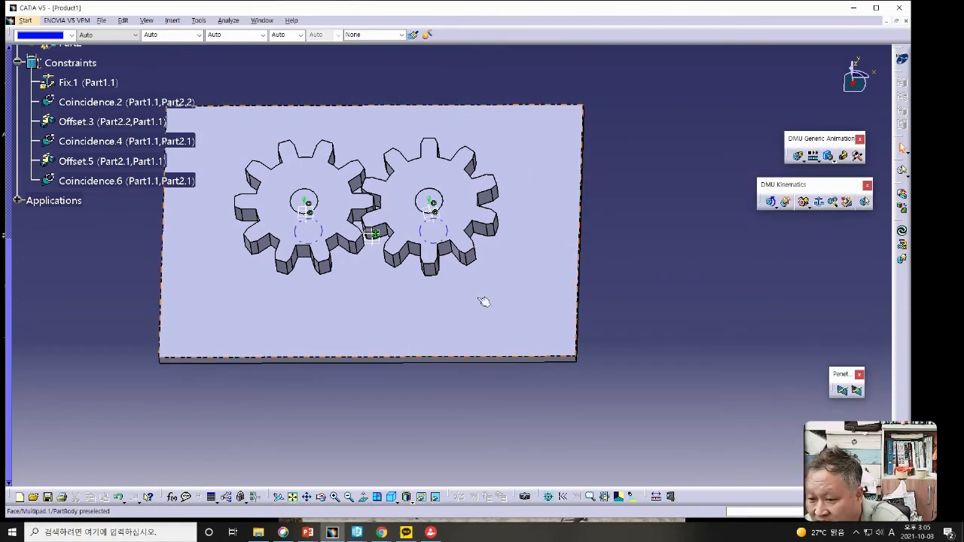
click(799, 157)
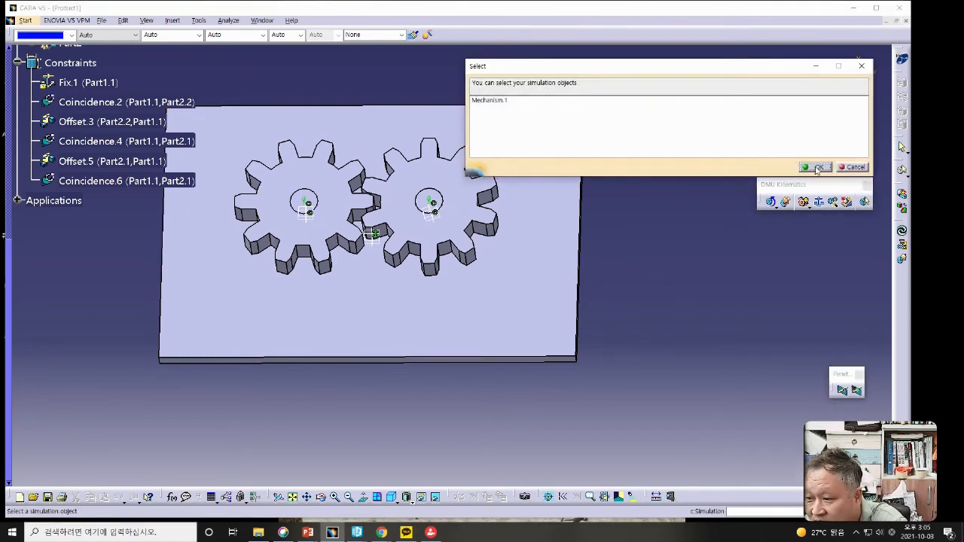
click(816, 167)
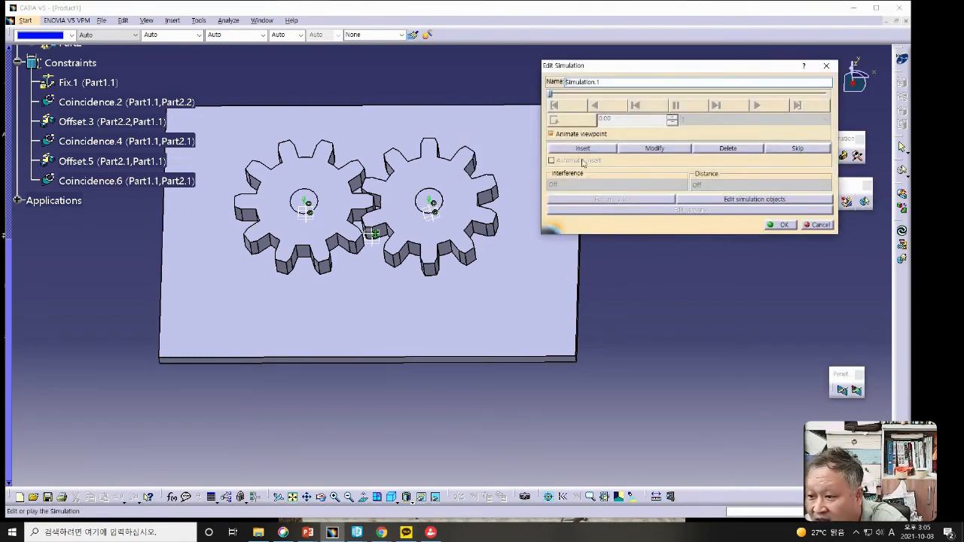
click(584, 149)
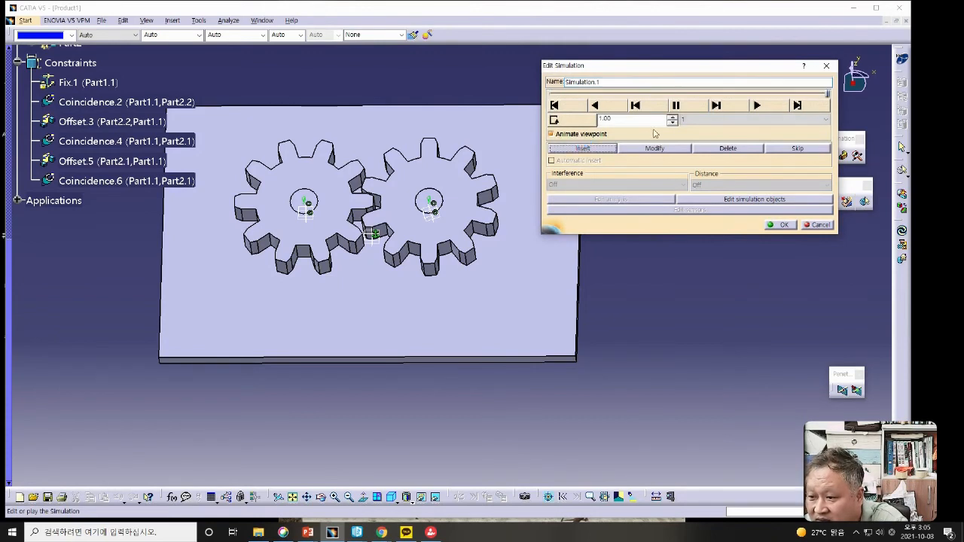
click(693, 121)
click(690, 167)
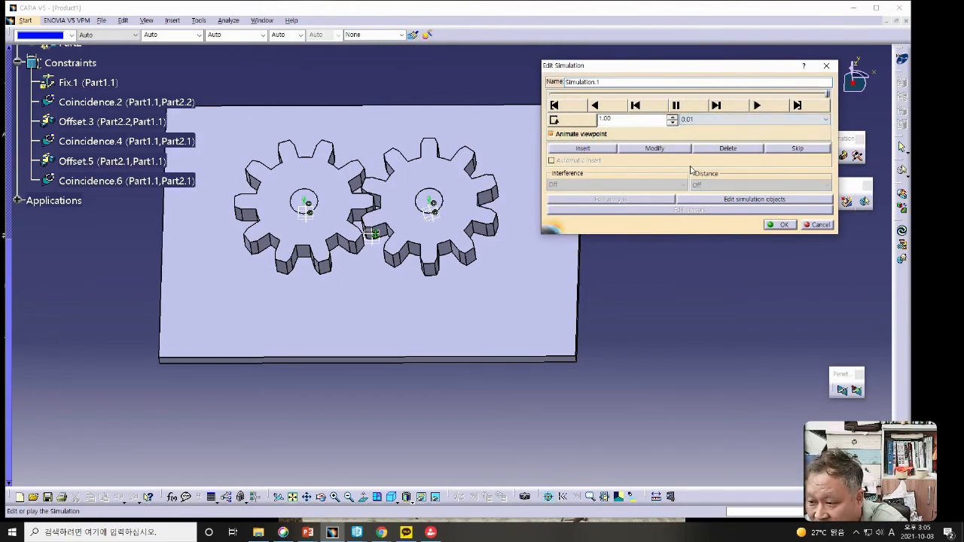
click(564, 123)
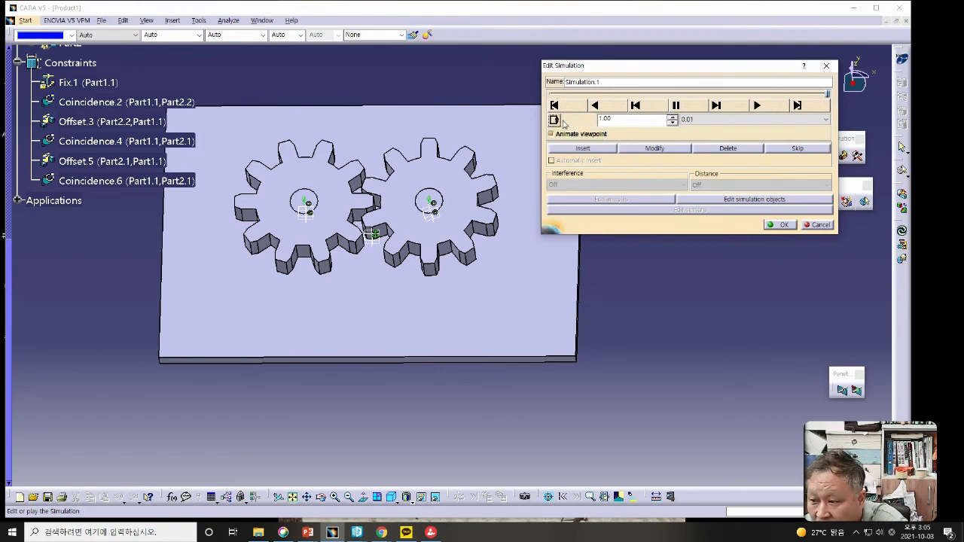
click(820, 225)
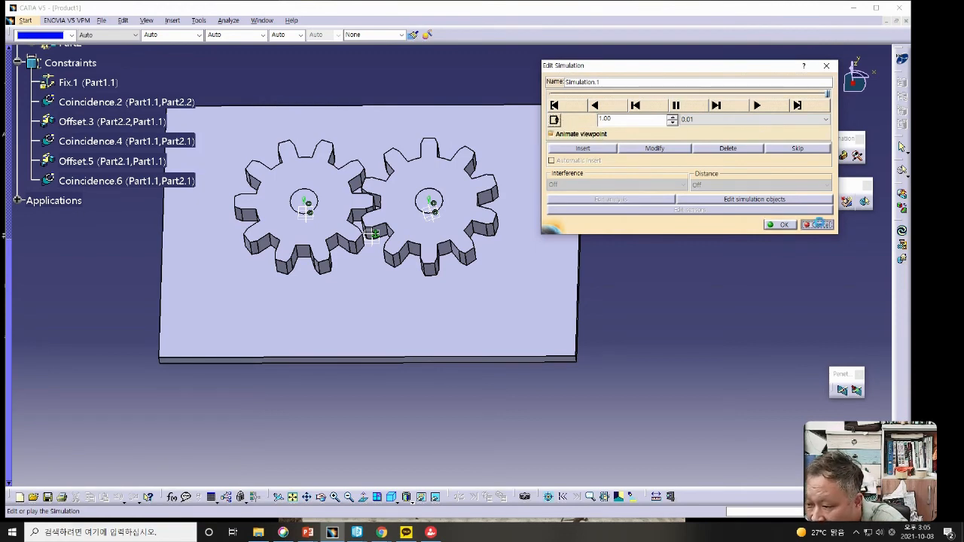
- Create a new simulation with Mechanism.1 selected as its simulation object
click(798, 156)
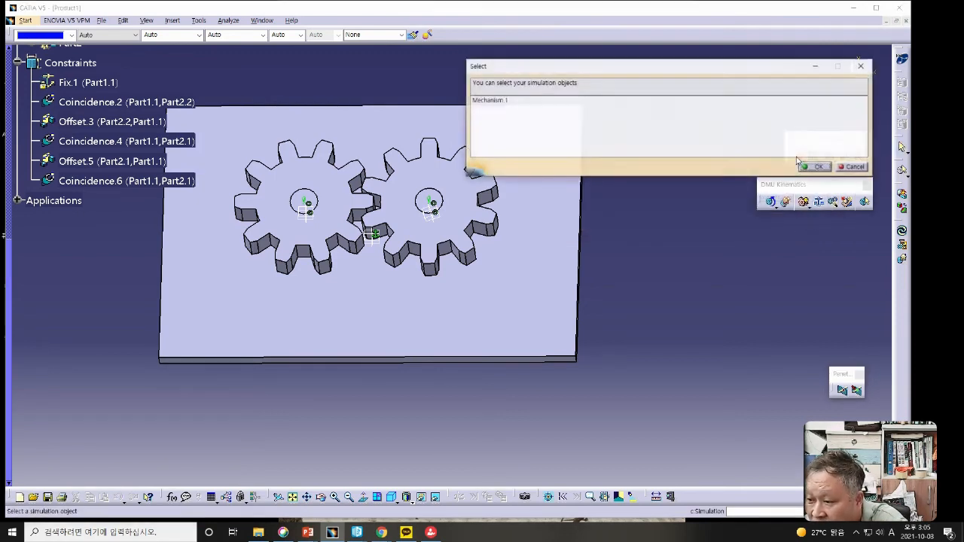
click(505, 101)
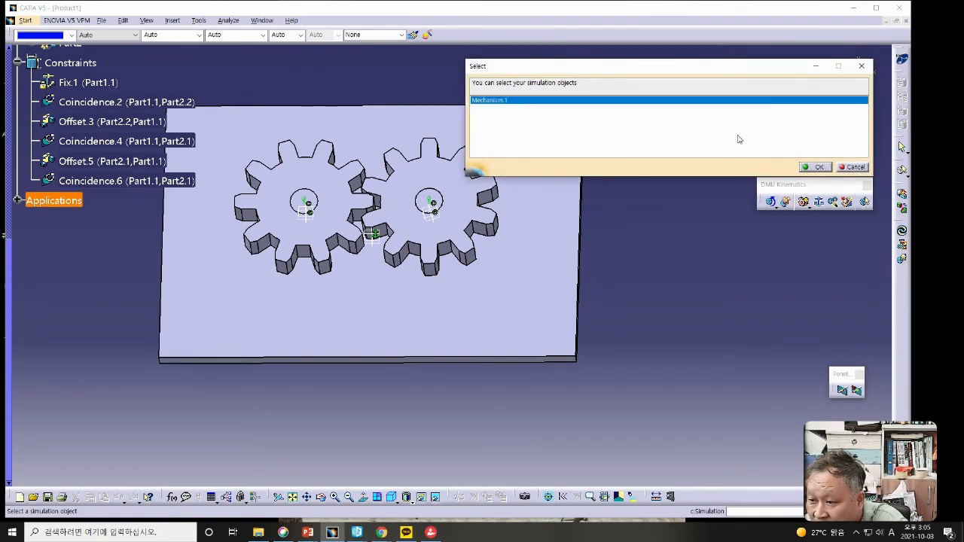
click(803, 166)
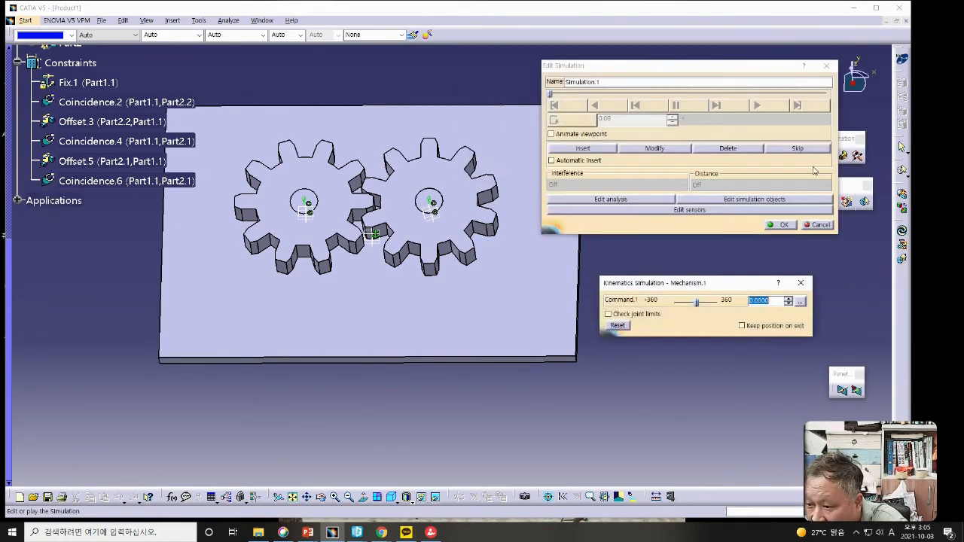
- Insert a shot with Command.1 at 360 and Animate viewpoint on, using an interpolation step of 0.01
click(697, 304)
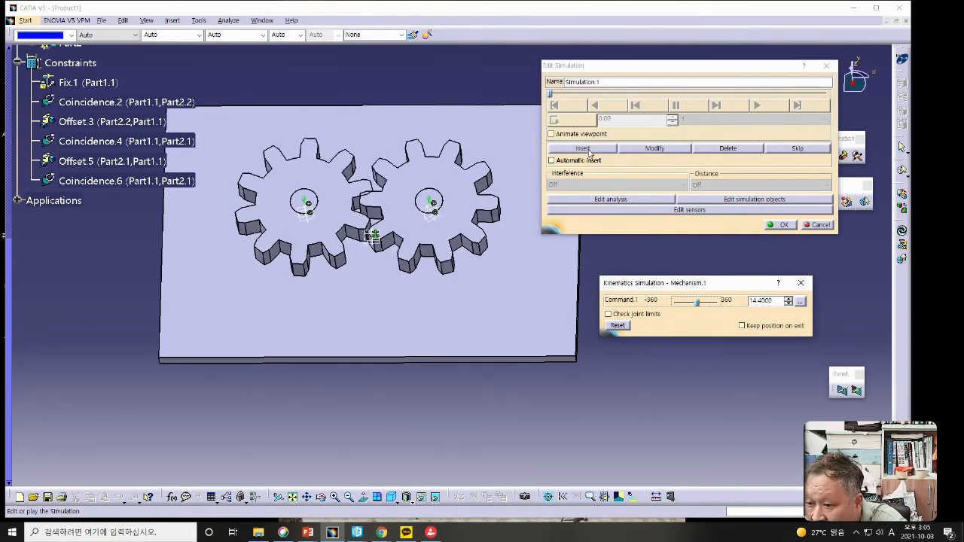
drag(698, 304, 724, 302)
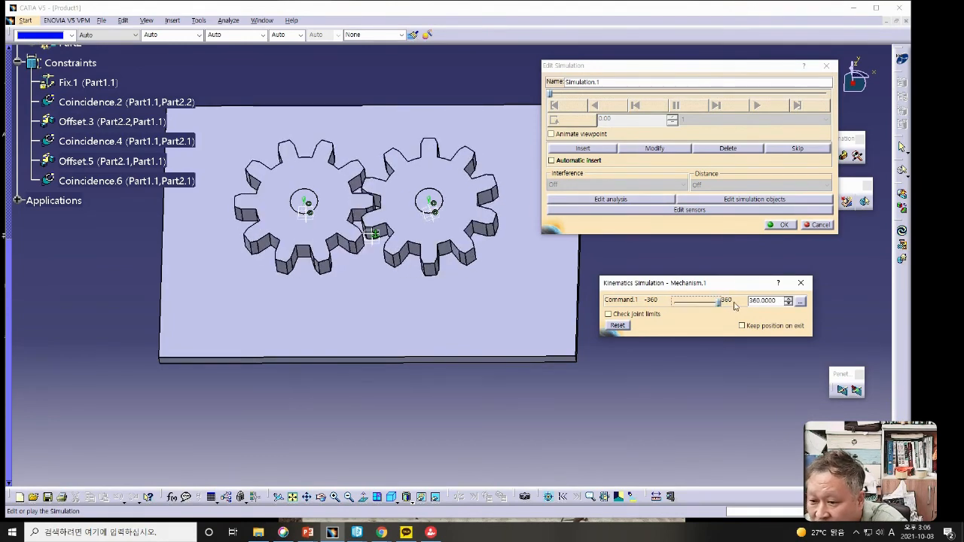
click(595, 150)
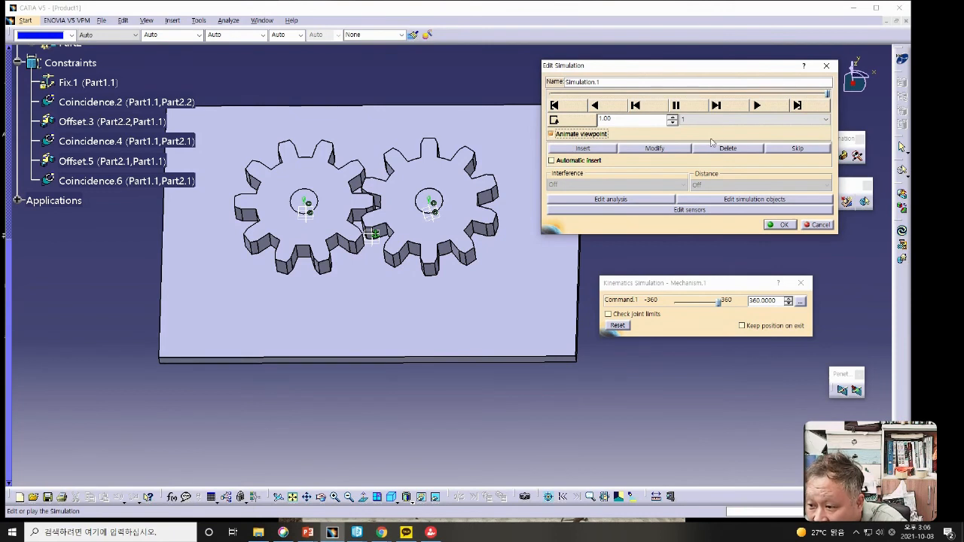
click(681, 120)
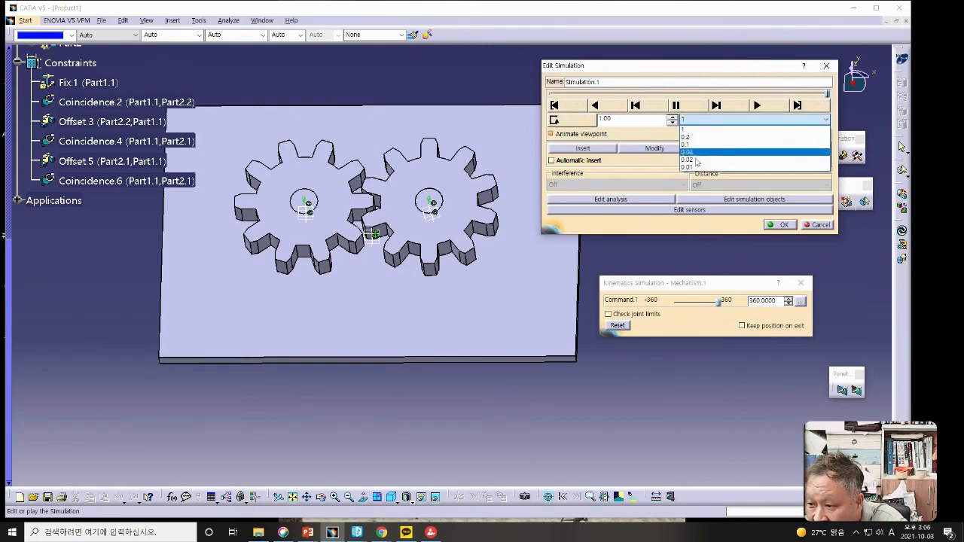
click(695, 166)
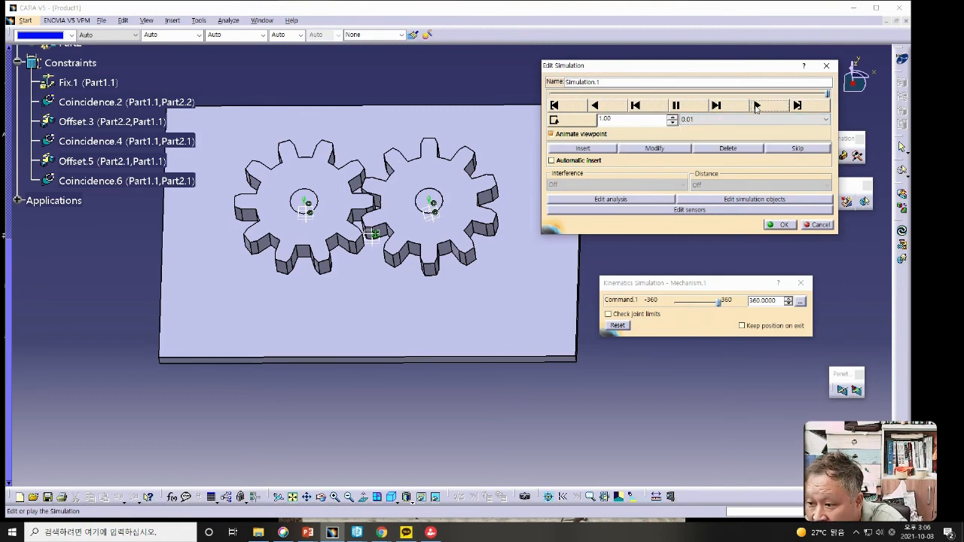
- Insert another shot, play the simulation in different loop modes and accept it
click(600, 150)
click(554, 120)
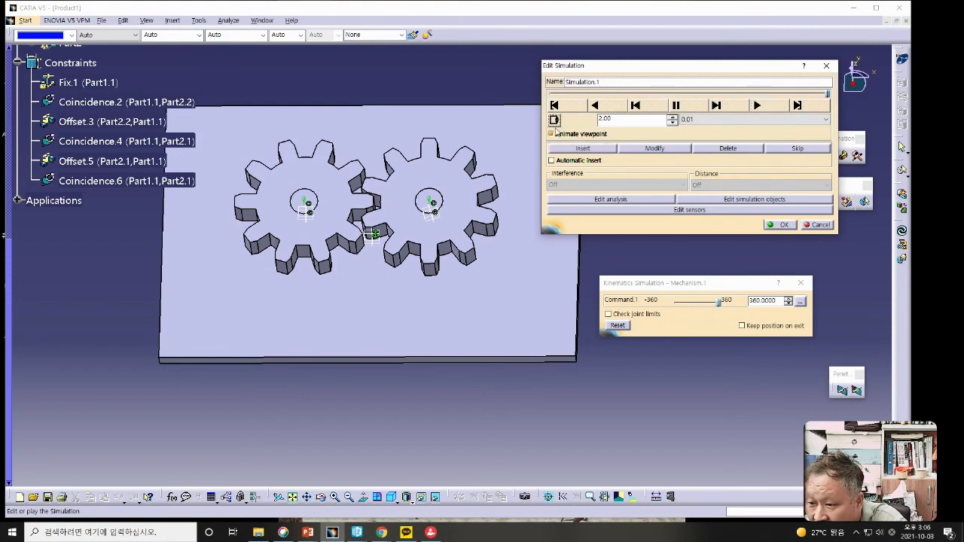
click(758, 105)
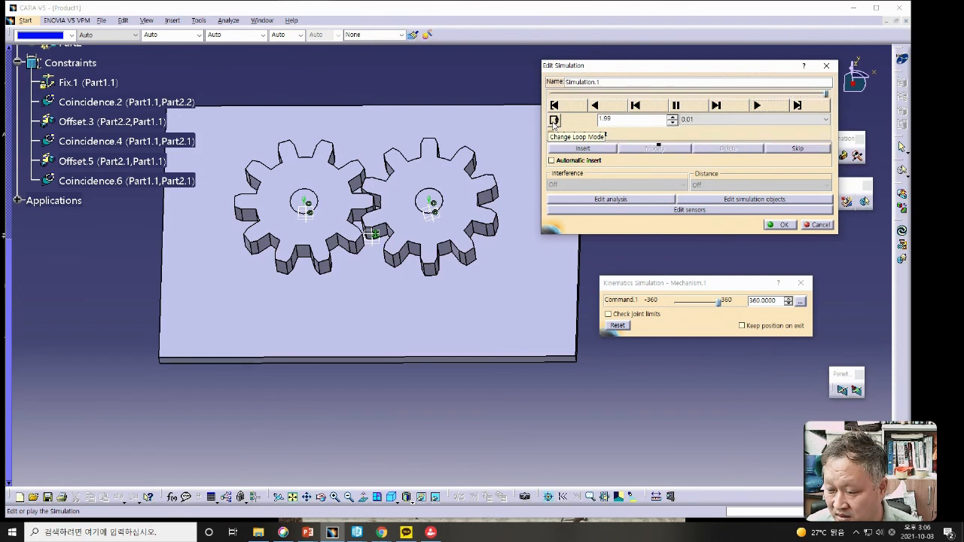
click(554, 121)
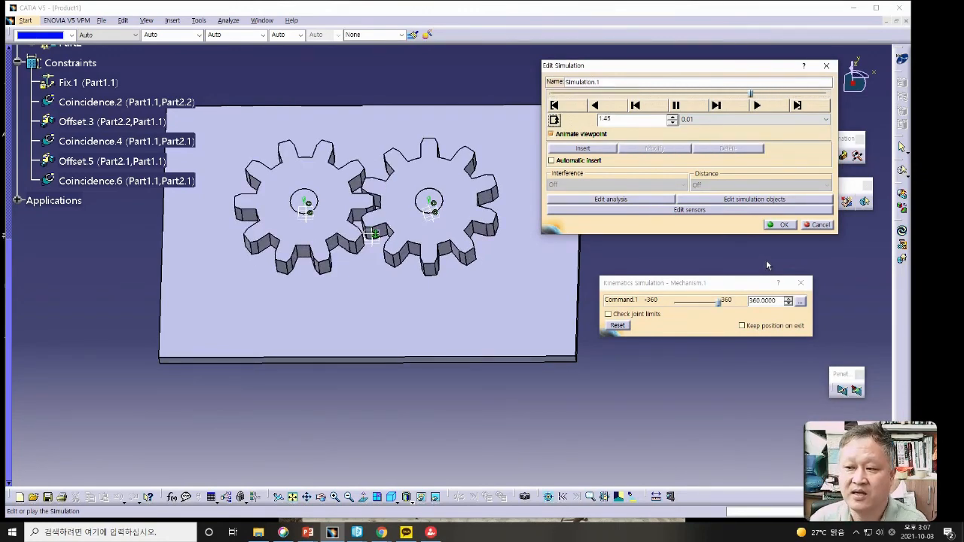
click(785, 225)
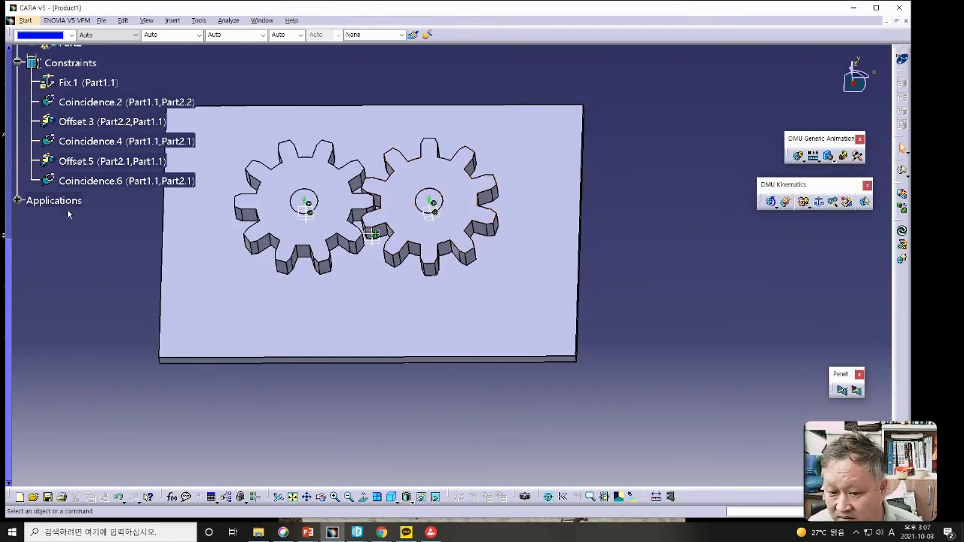
- Open the kinematics simulation from Mechanism.1 under Simulation.1 in the tree, run Command.1 to -360 and close it
click(16, 201)
click(31, 240)
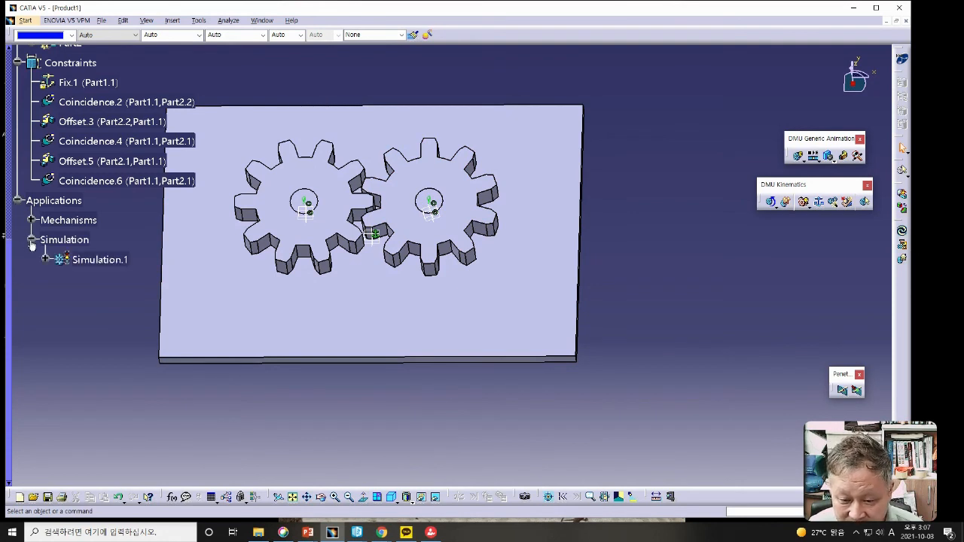
click(44, 260)
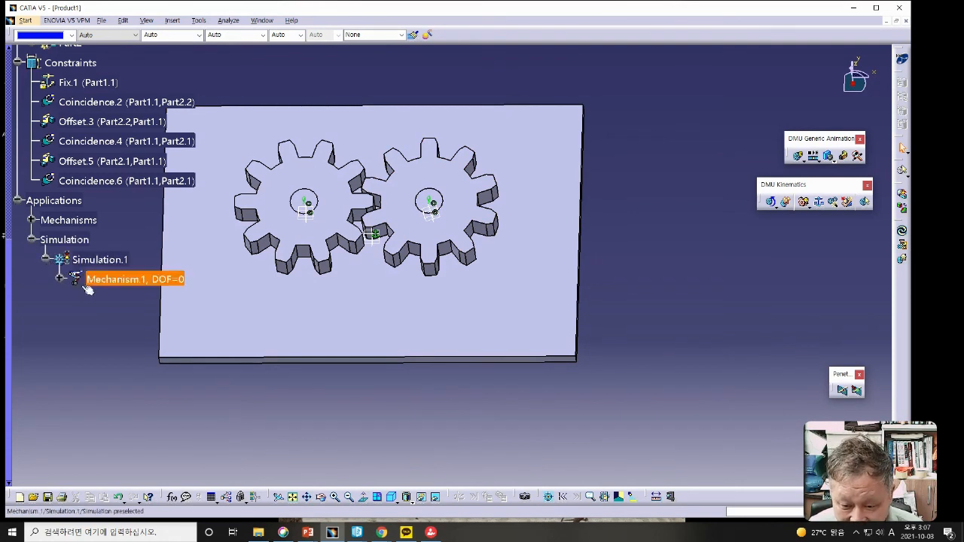
click(59, 280)
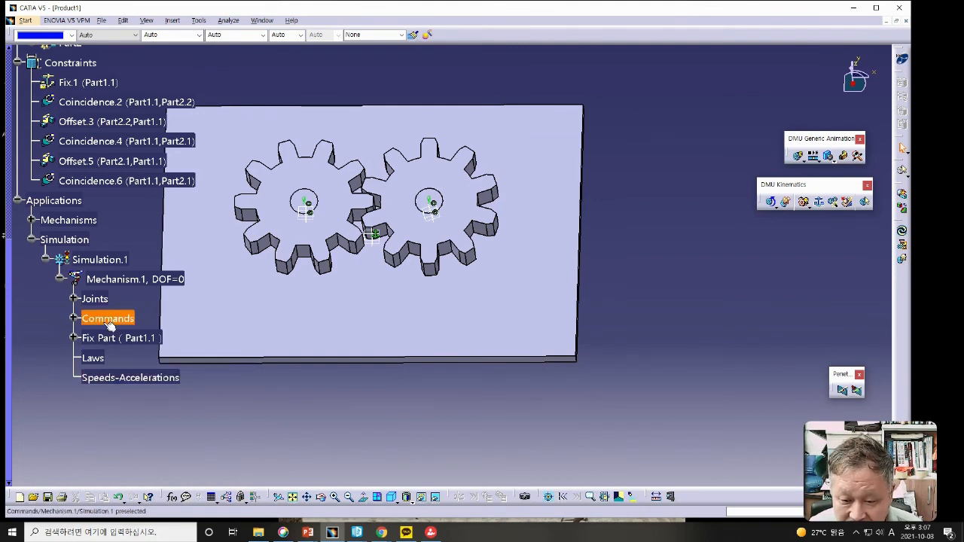
double_click(110, 378)
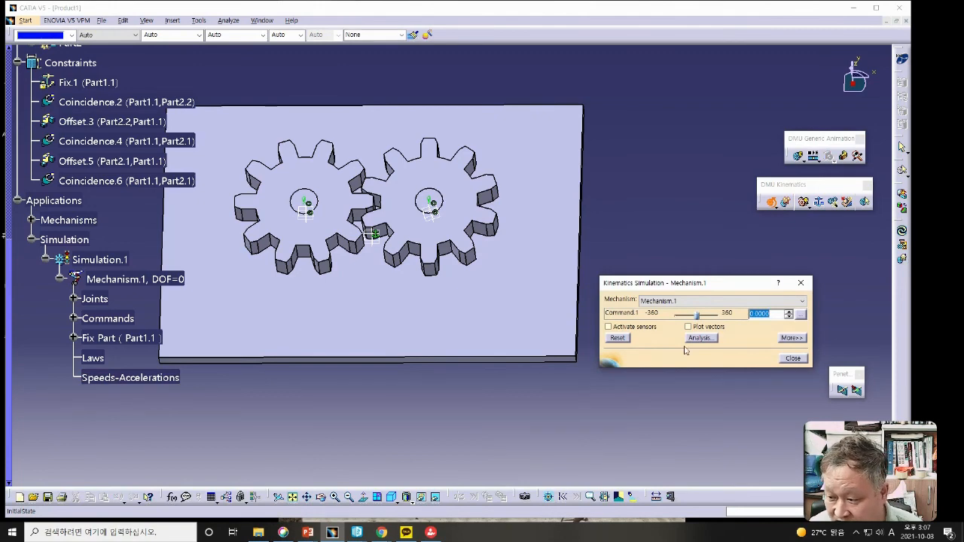
drag(697, 315, 661, 322)
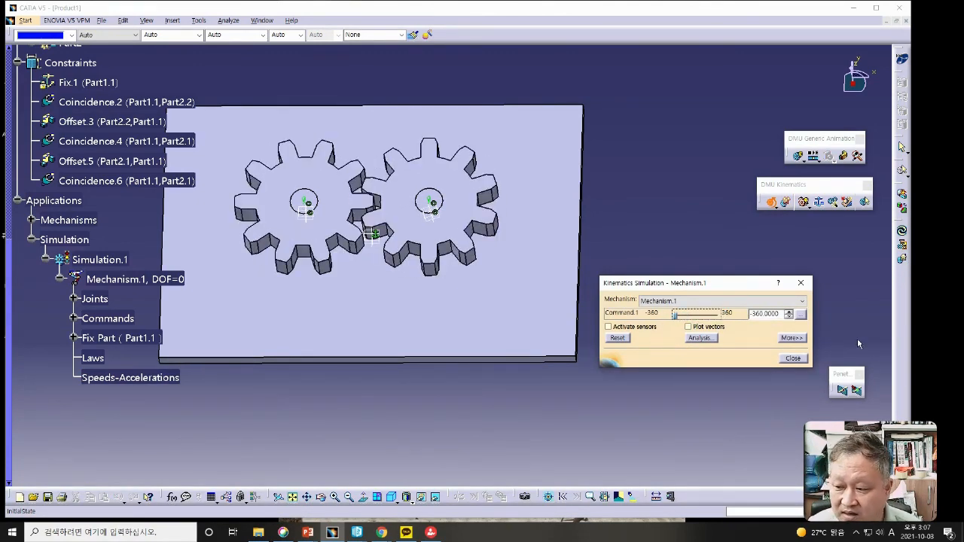
click(801, 282)
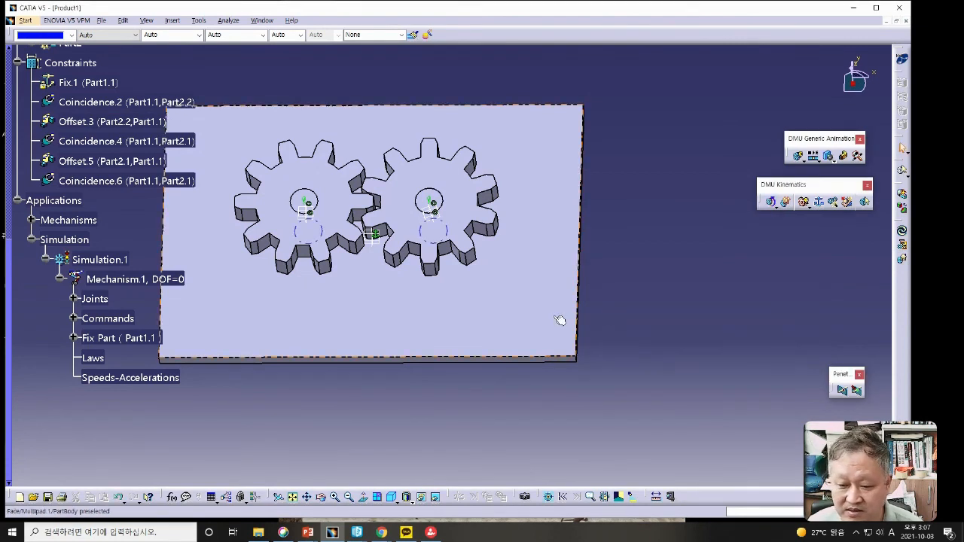